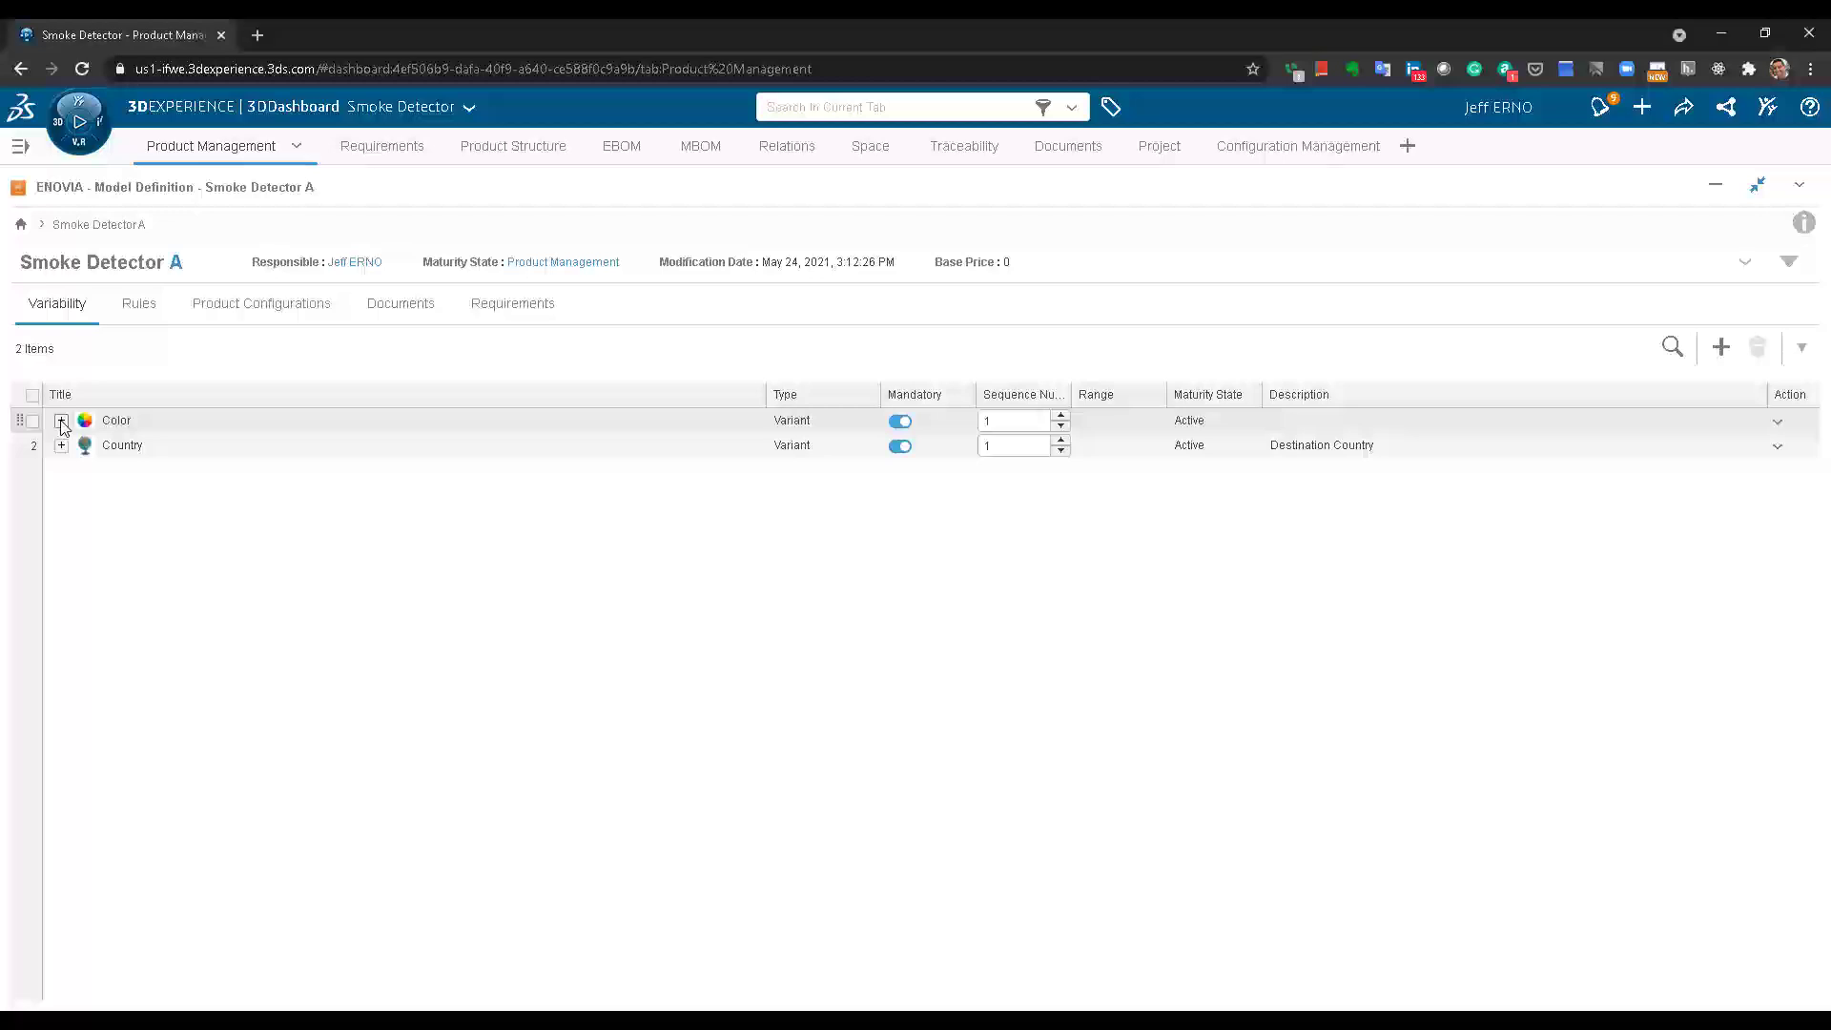
Expand the Color and Country variants and show the model's configuration rules
{"action": "left_click", "coordinate": [61, 420]}
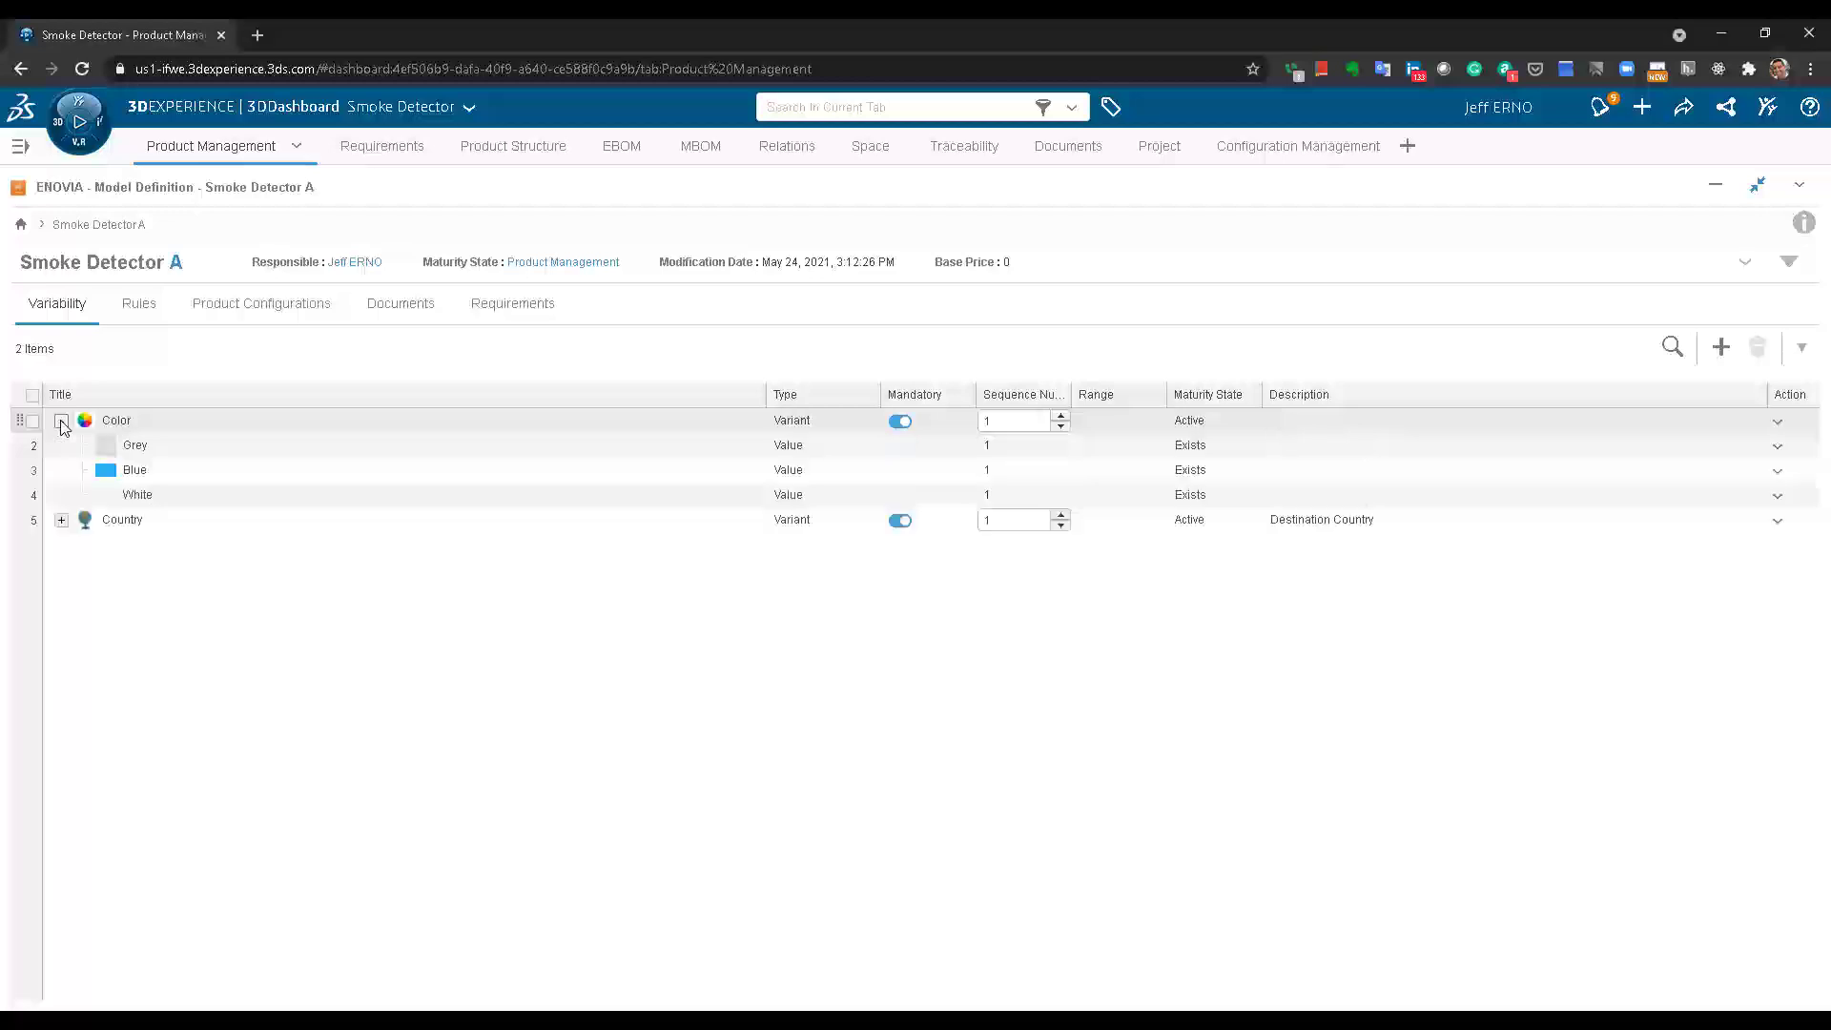
{"action": "left_click", "coordinate": [61, 521]}
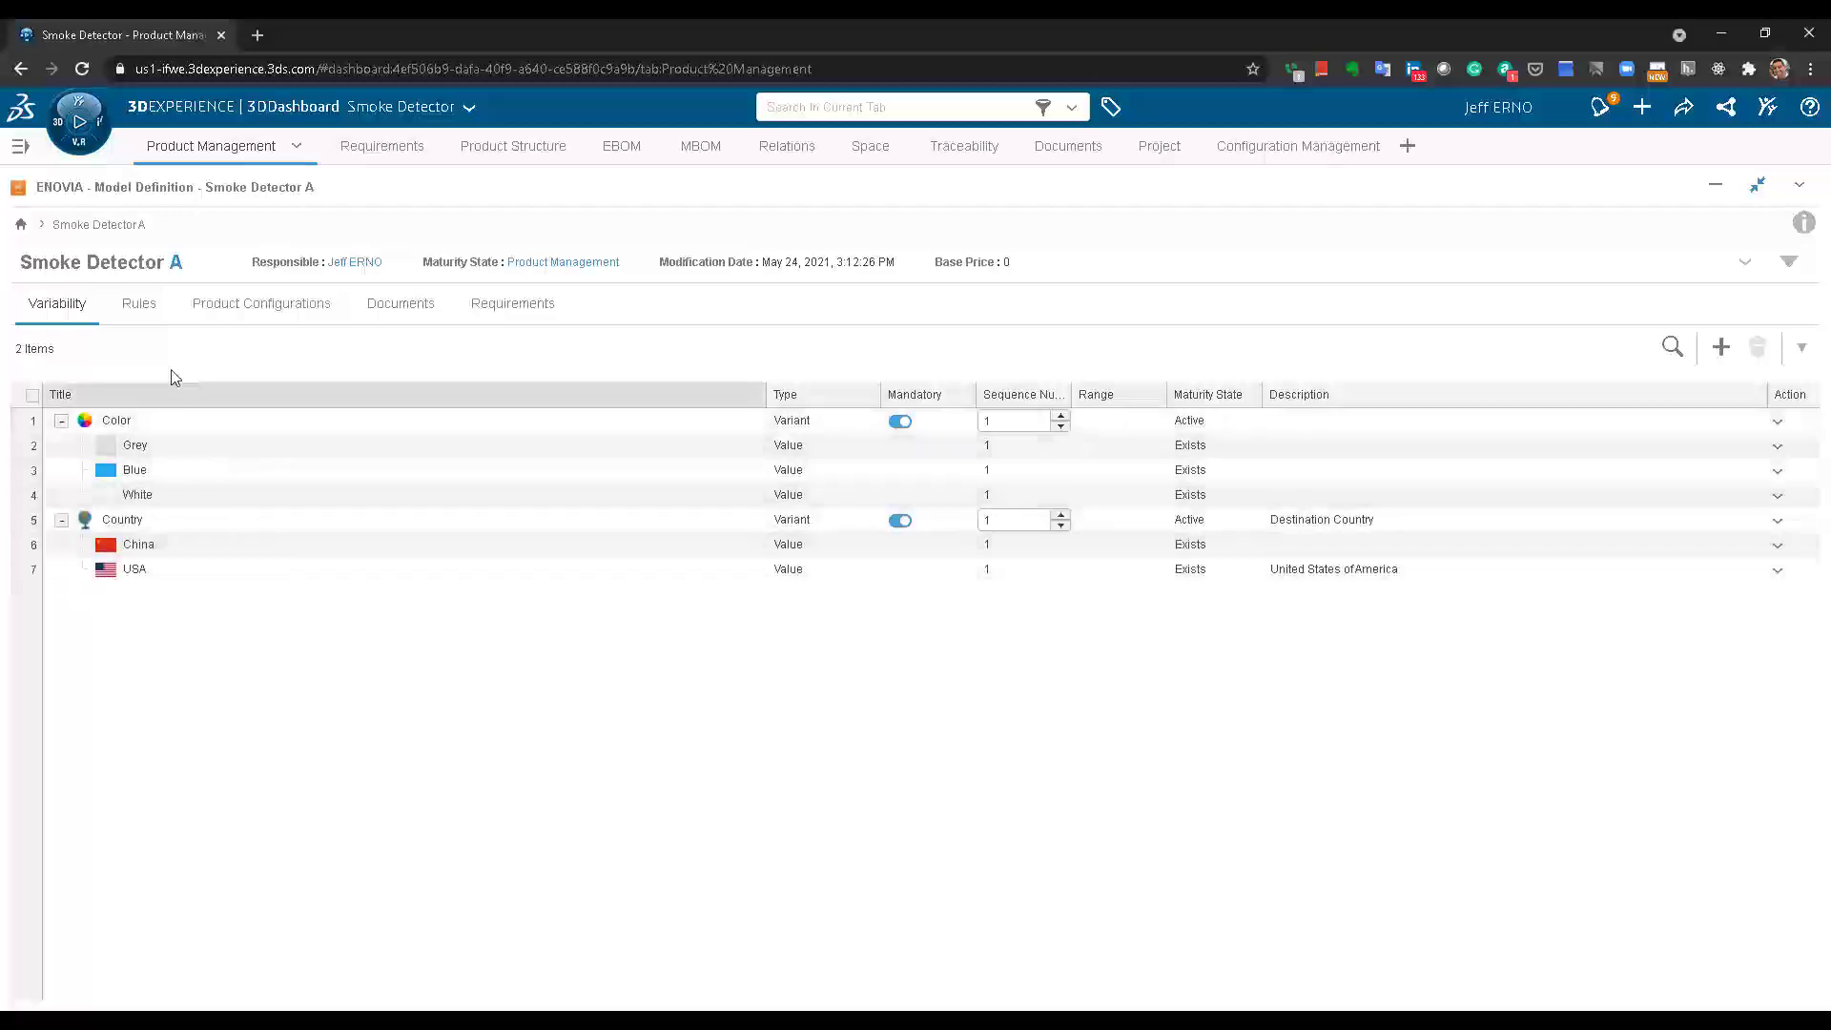
{"action": "left_click", "coordinate": [134, 312]}
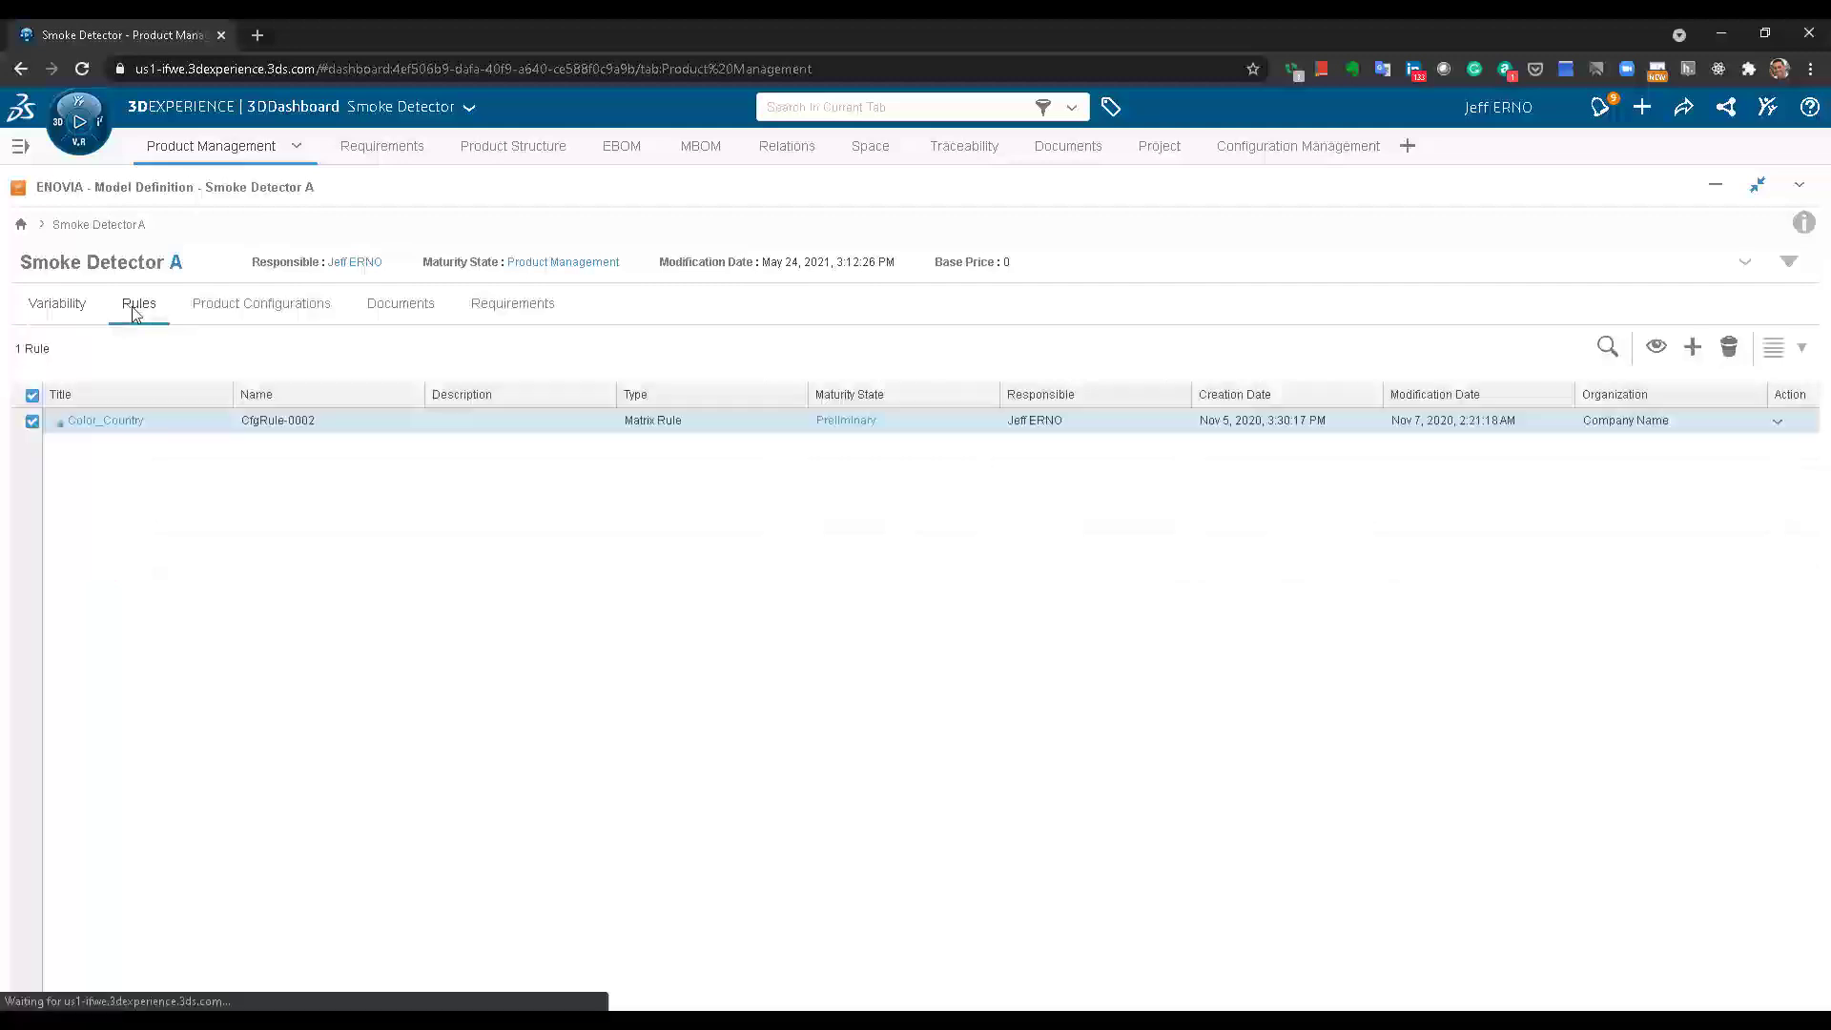
Inspect the Color_Country rule's China/Blue cell, leave it unchanged, and return to Smoke Detector A
{"action": "left_click", "coordinate": [105, 420]}
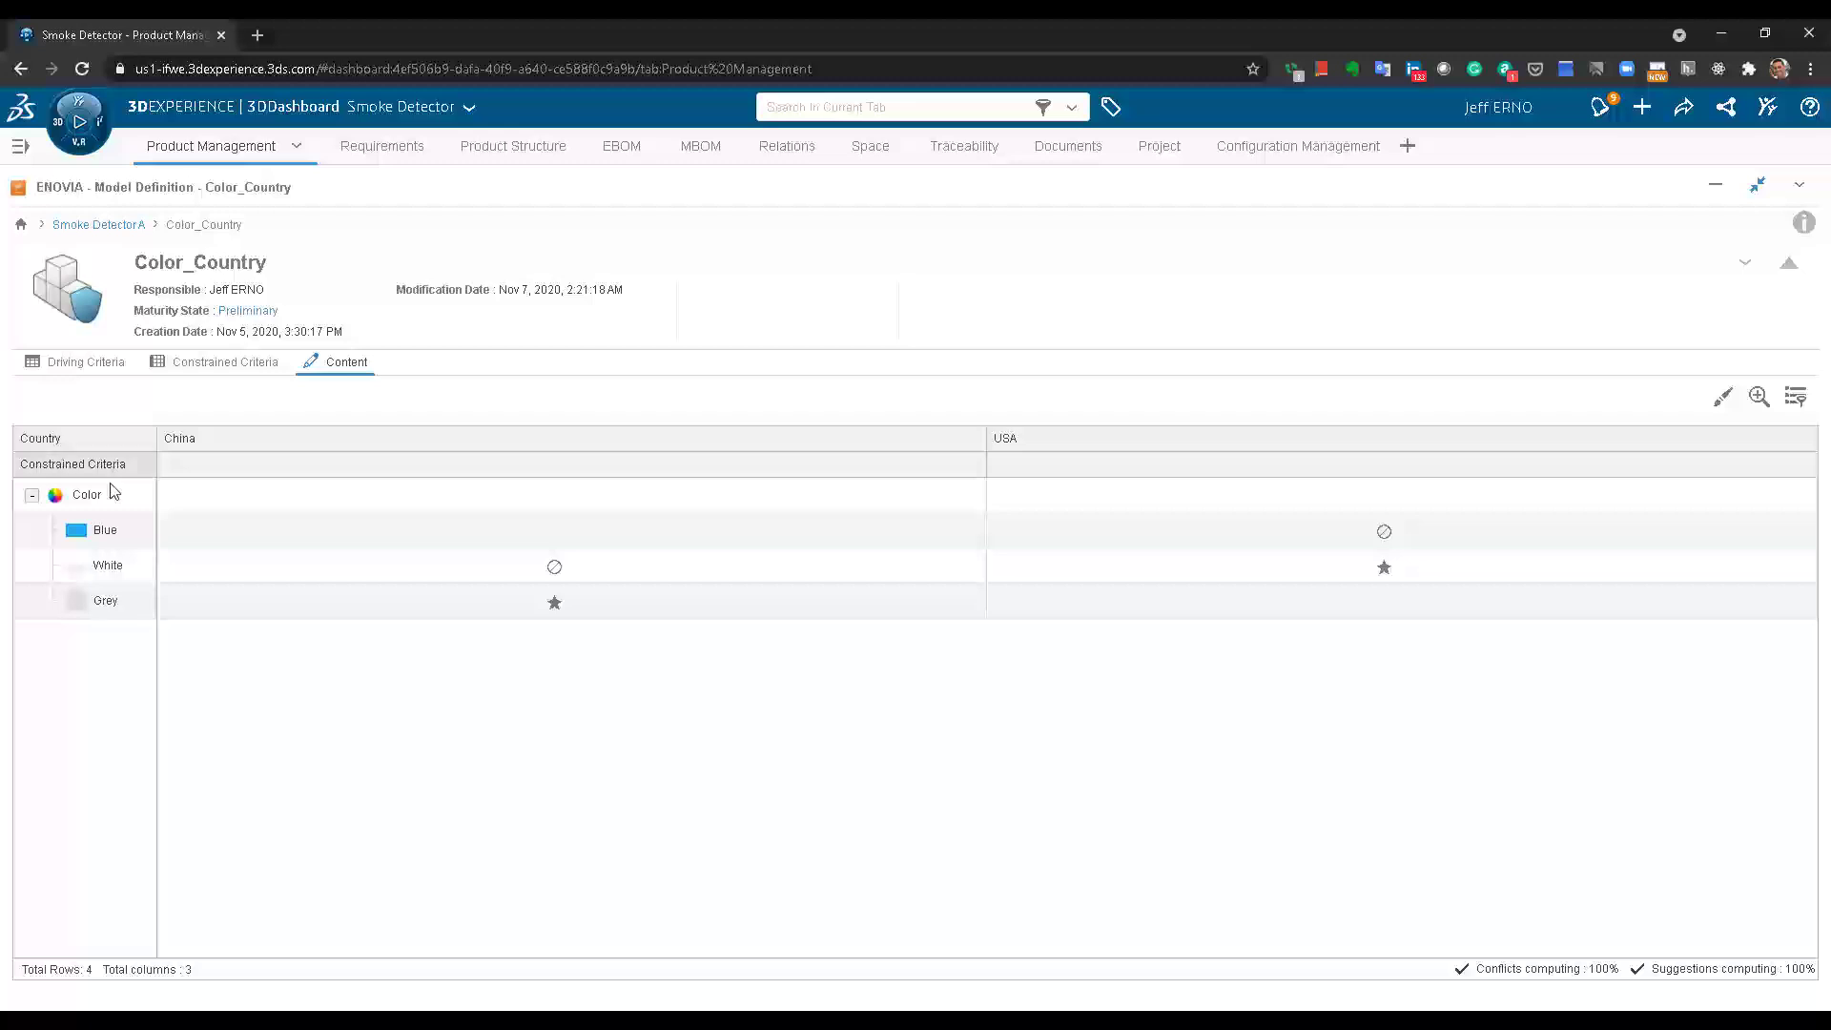
{"action": "left_click", "coordinate": [551, 536]}
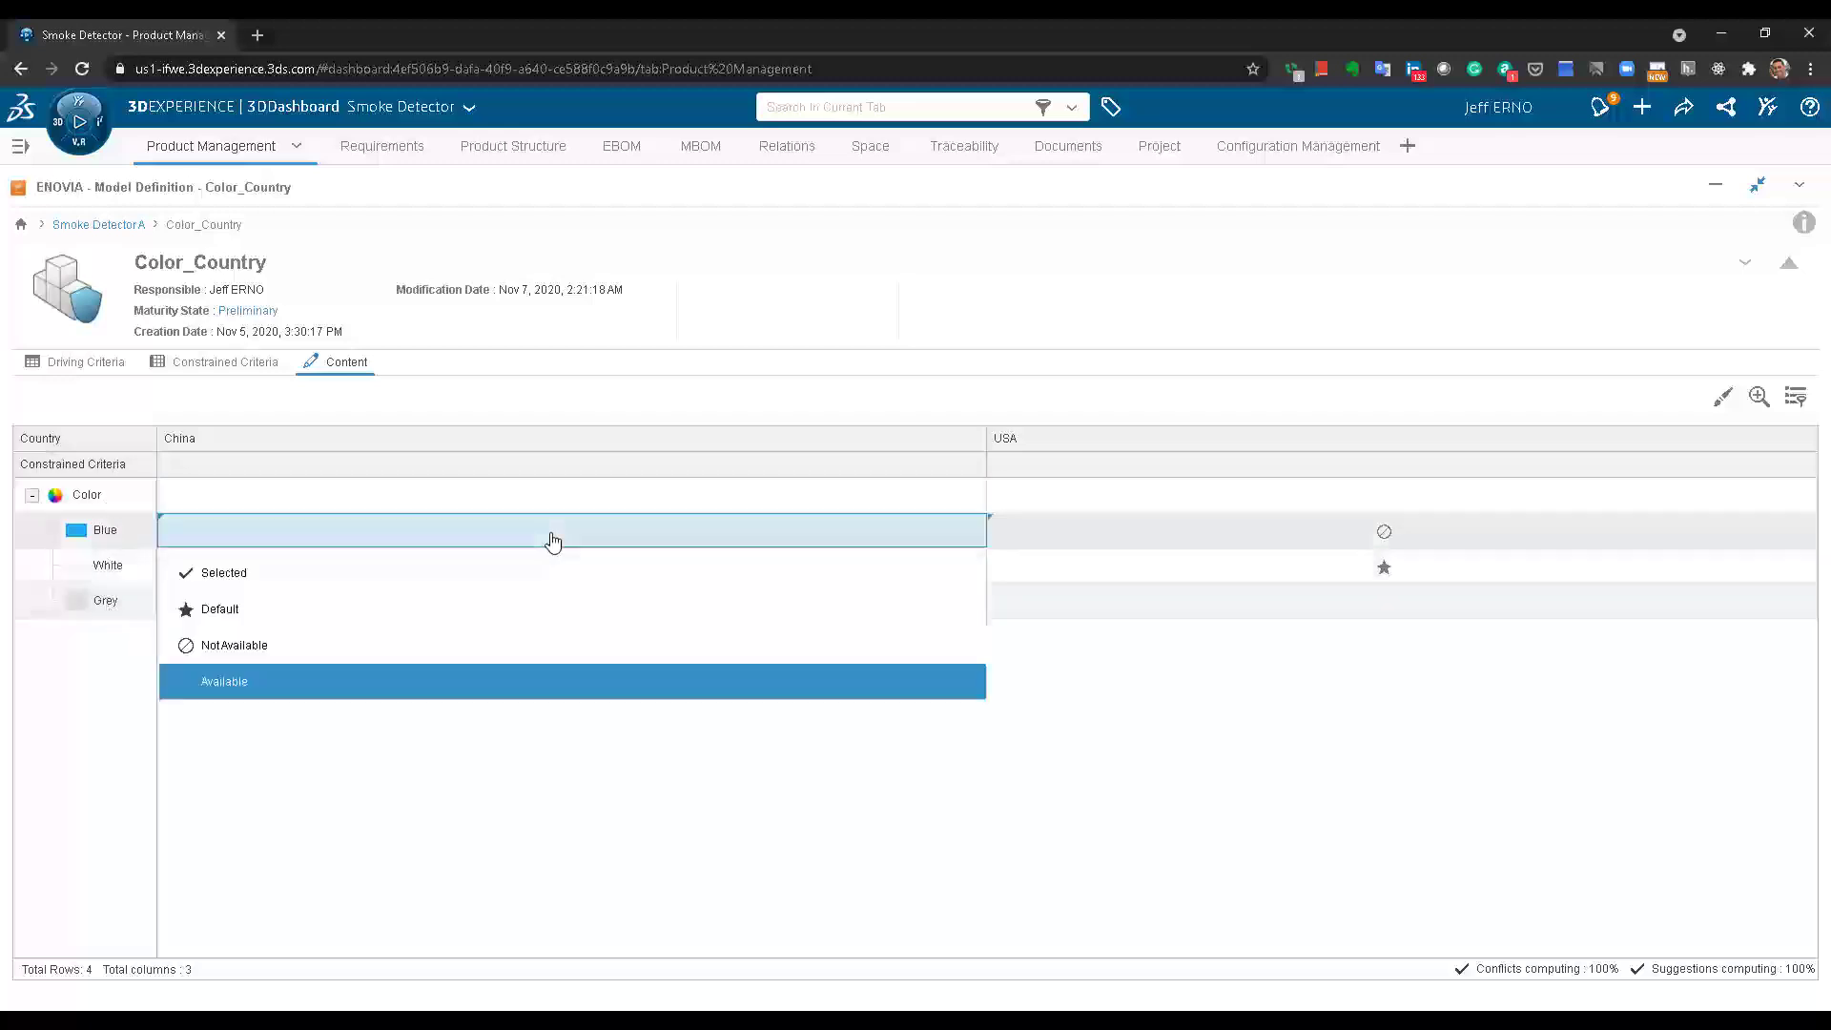
{"action": "left_click", "coordinate": [554, 540]}
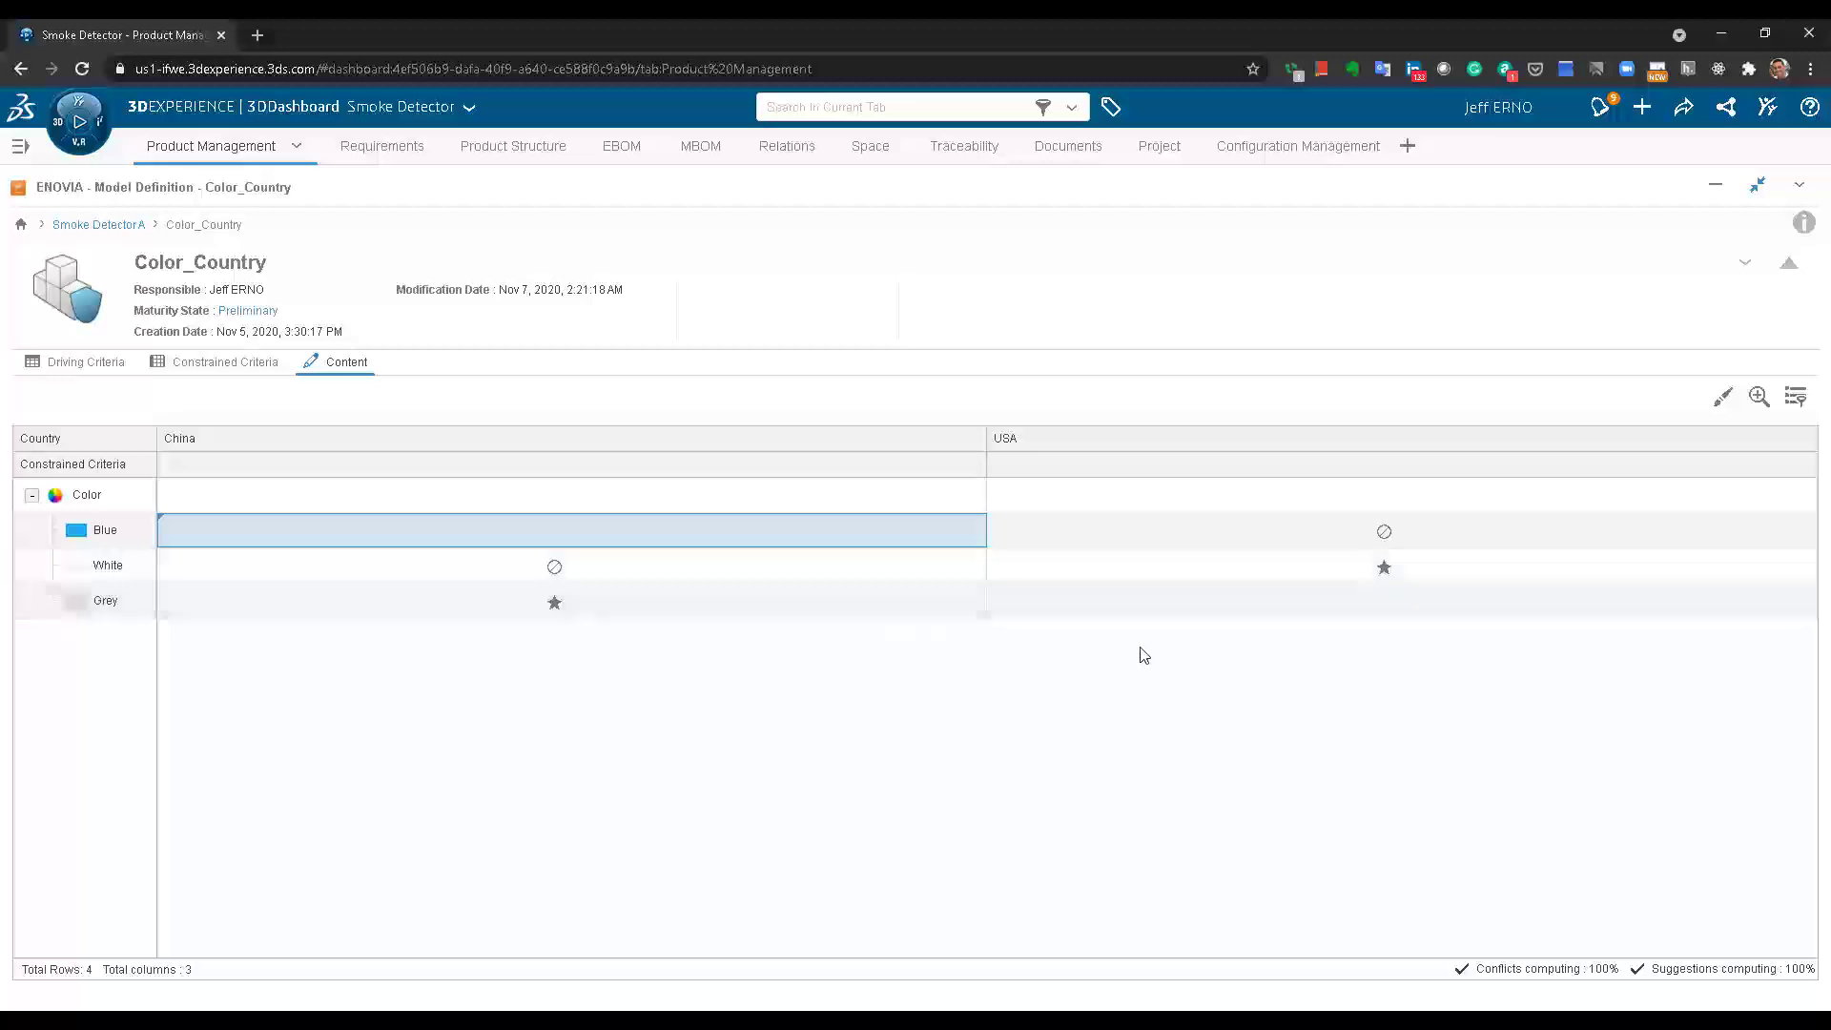
{"action": "left_click", "coordinate": [93, 226]}
Check the China_Blue product configuration's Color and Country values, then return to Smoke Detector A
{"action": "left_click", "coordinate": [263, 322]}
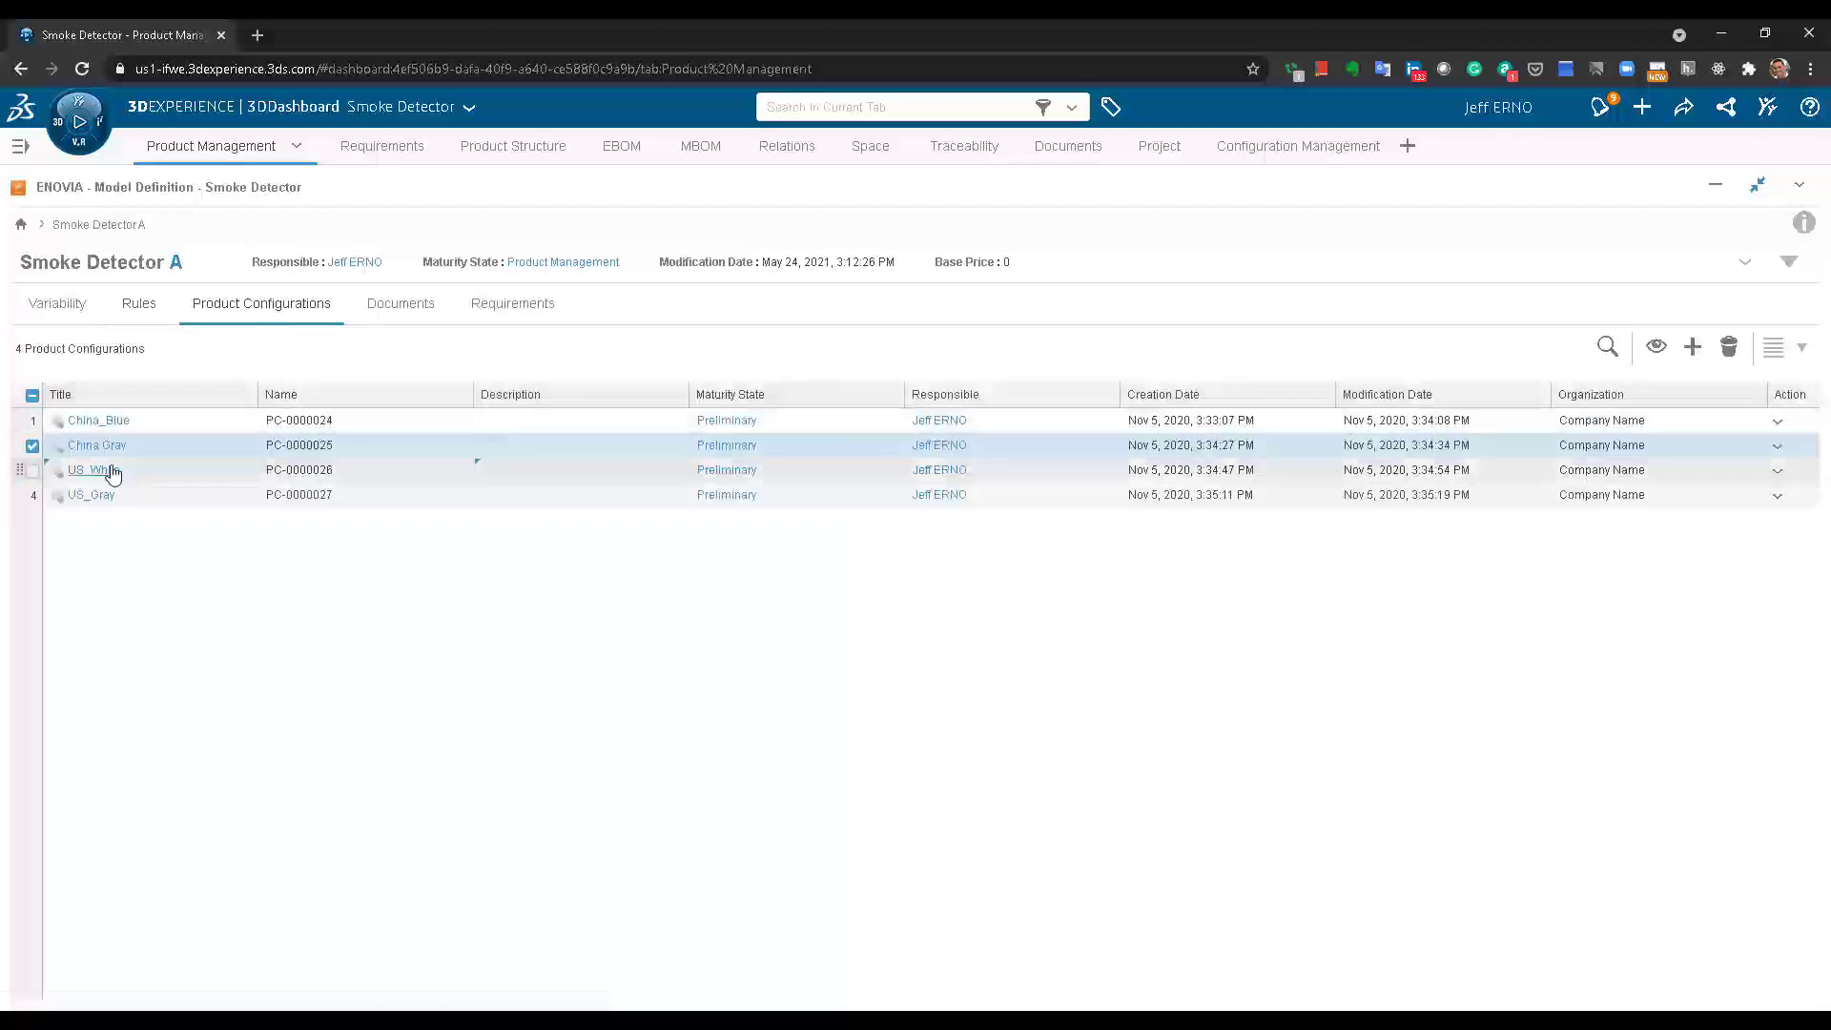
{"action": "left_click", "coordinate": [98, 422]}
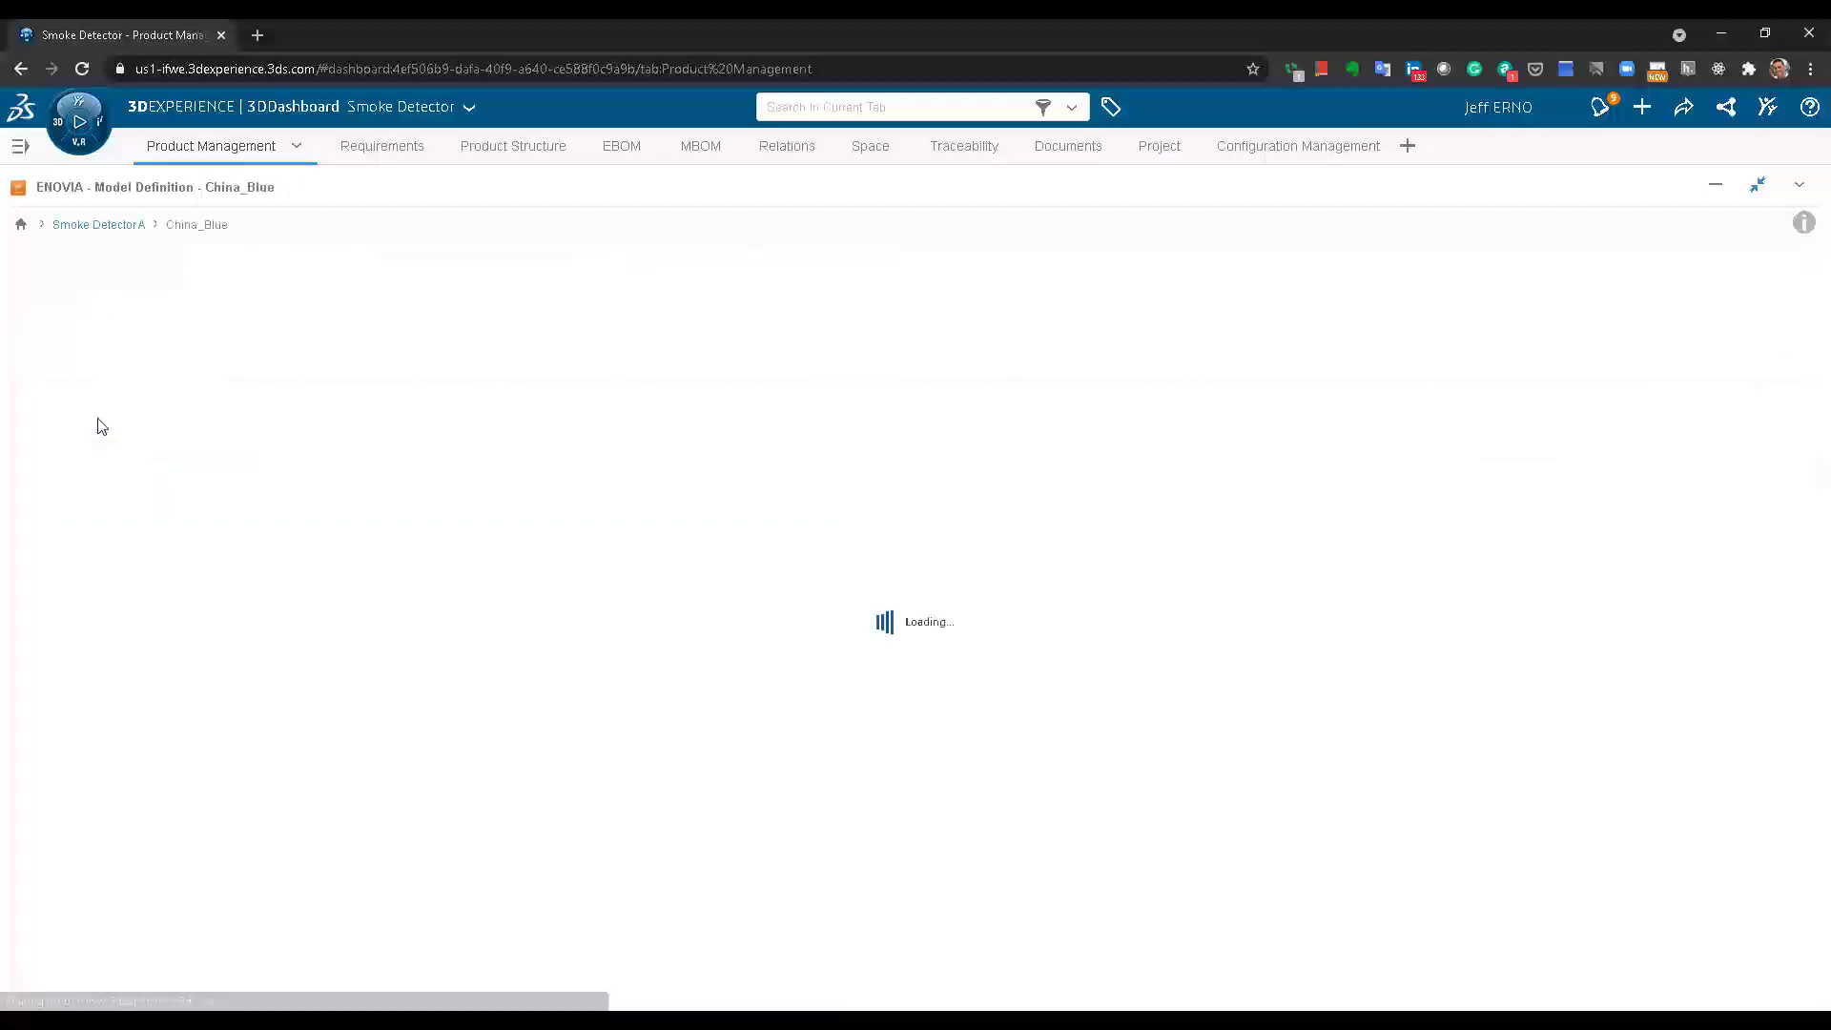
{"action": "left_click", "coordinate": [188, 454]}
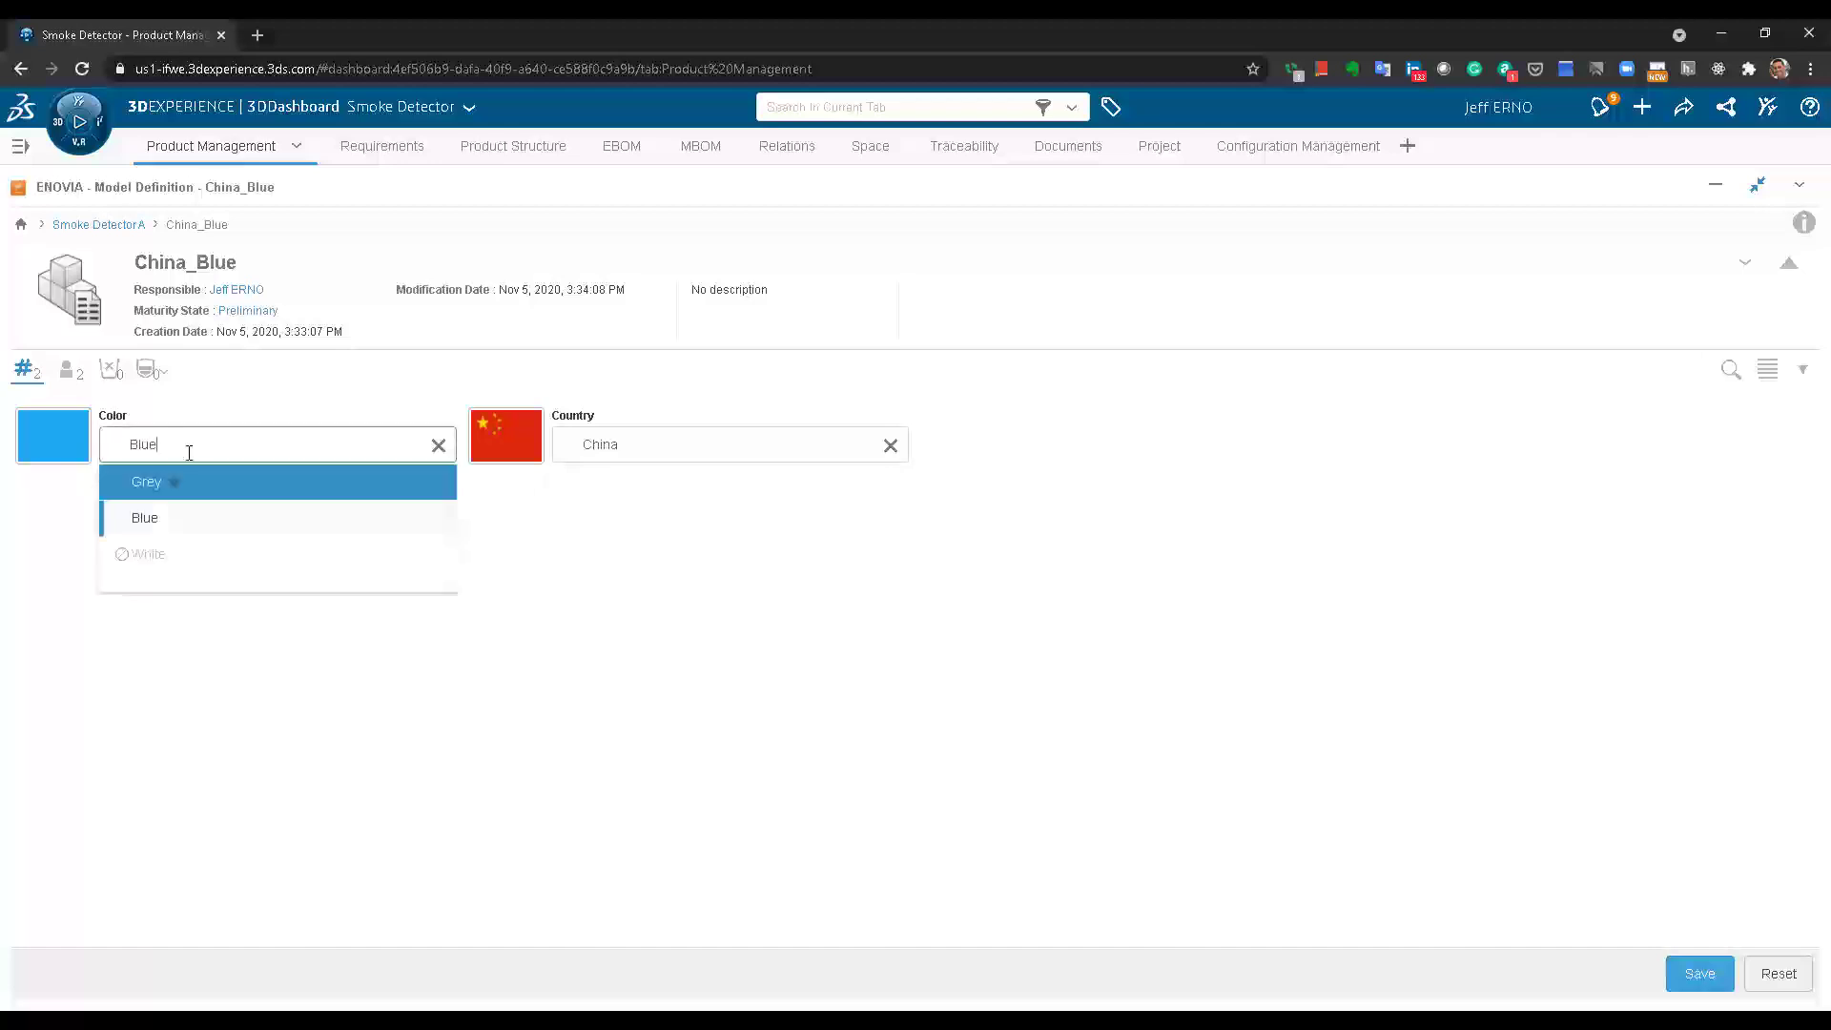
{"action": "left_click", "coordinate": [706, 457]}
{"action": "left_click", "coordinate": [418, 303]}
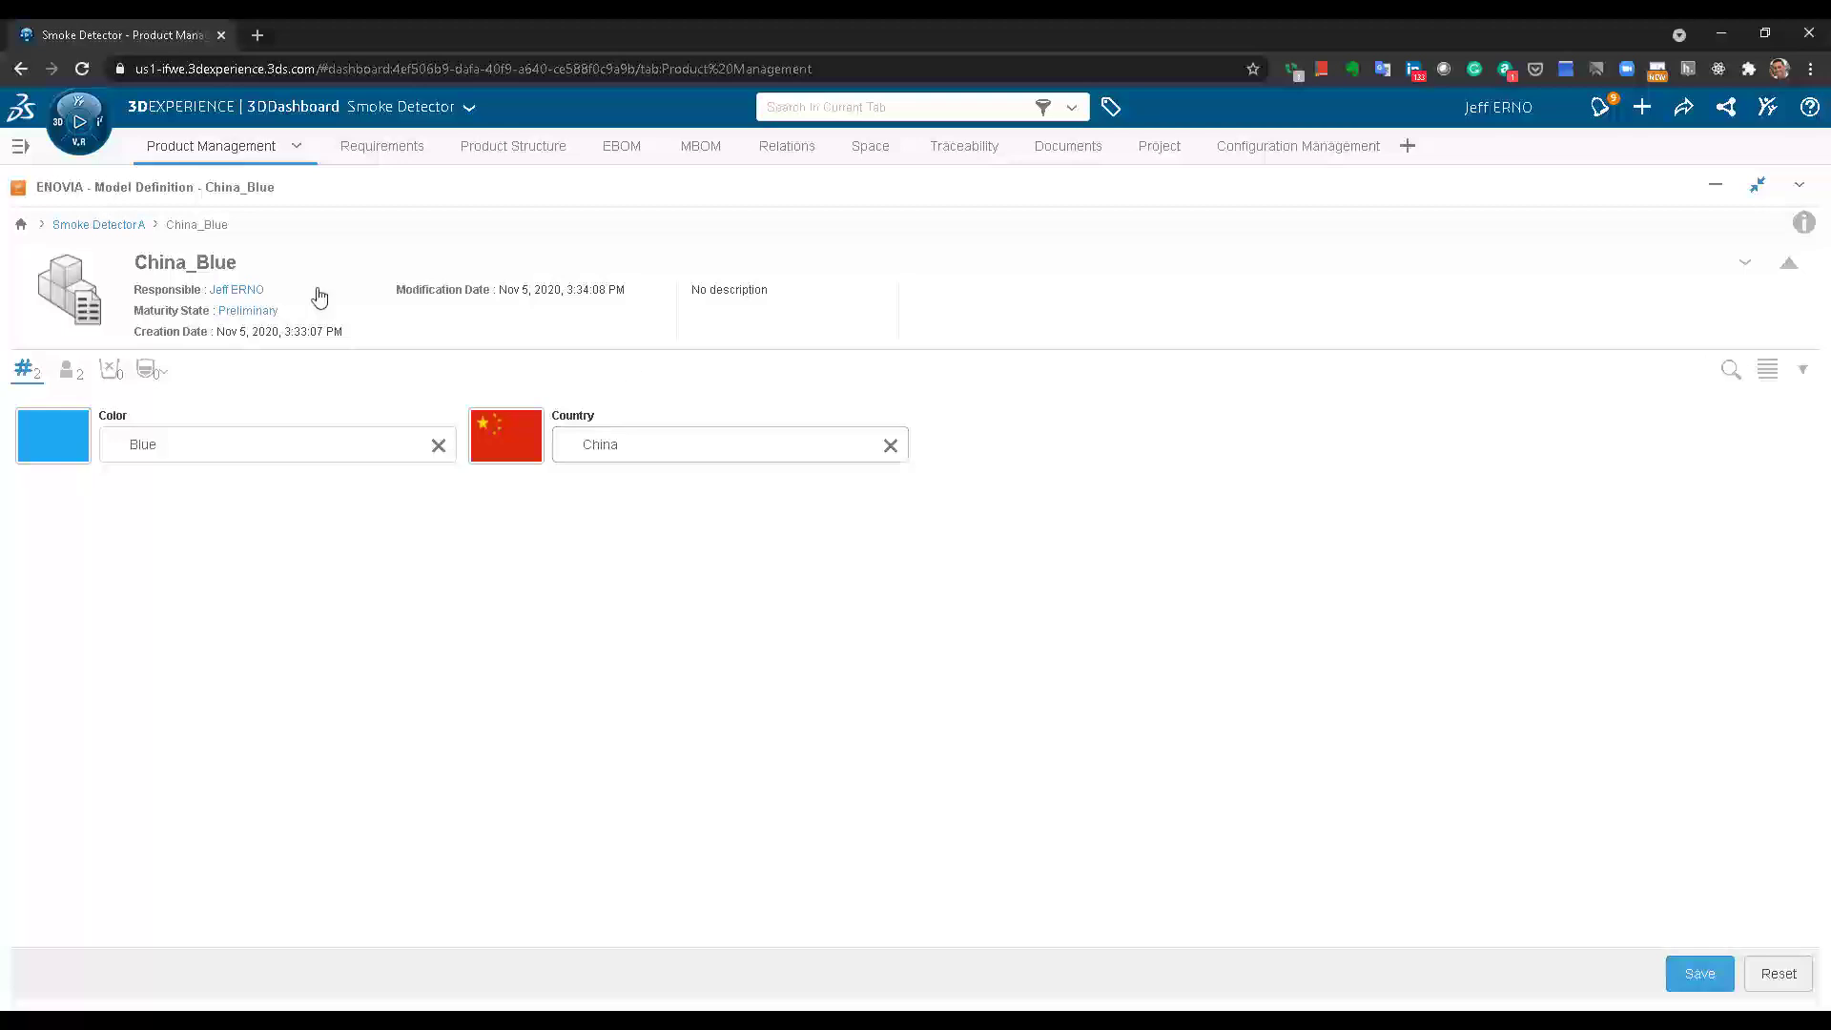
{"action": "left_click", "coordinate": [111, 227]}
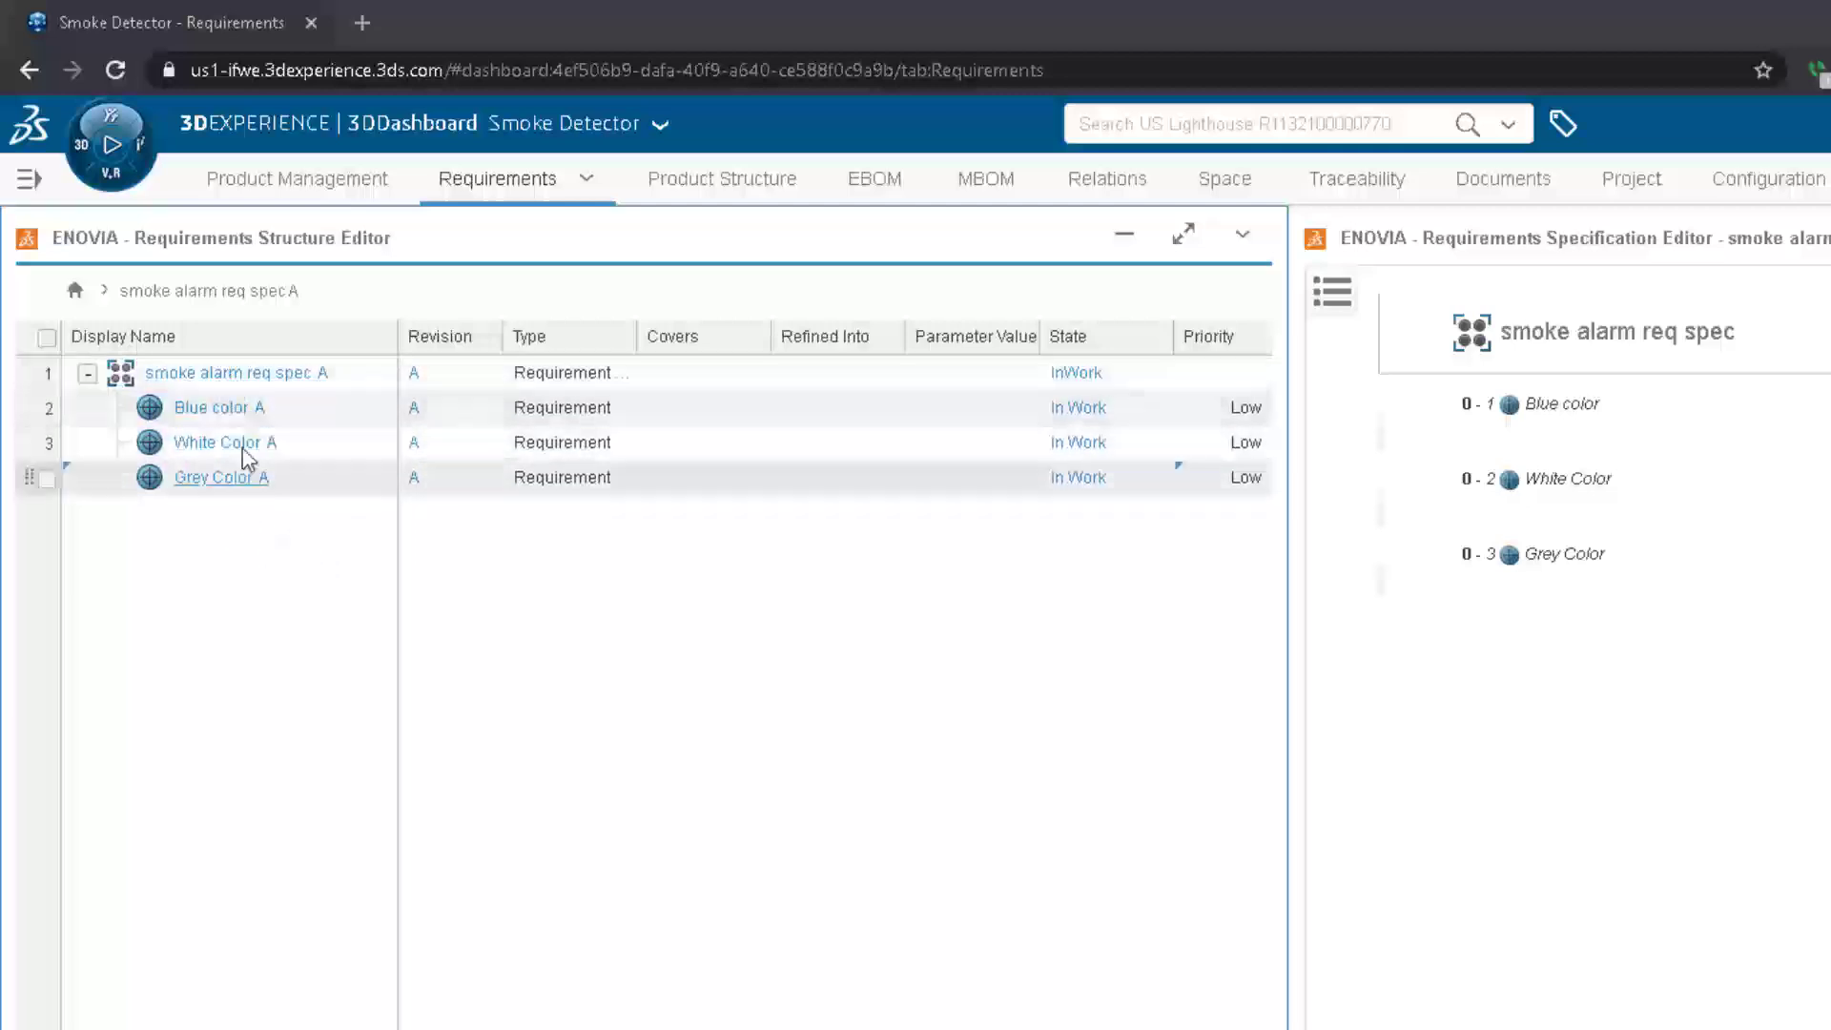
Select the Blue, White and Grey color requirements under smoke alarm req spec A
{"action": "left_click", "coordinate": [359, 372]}
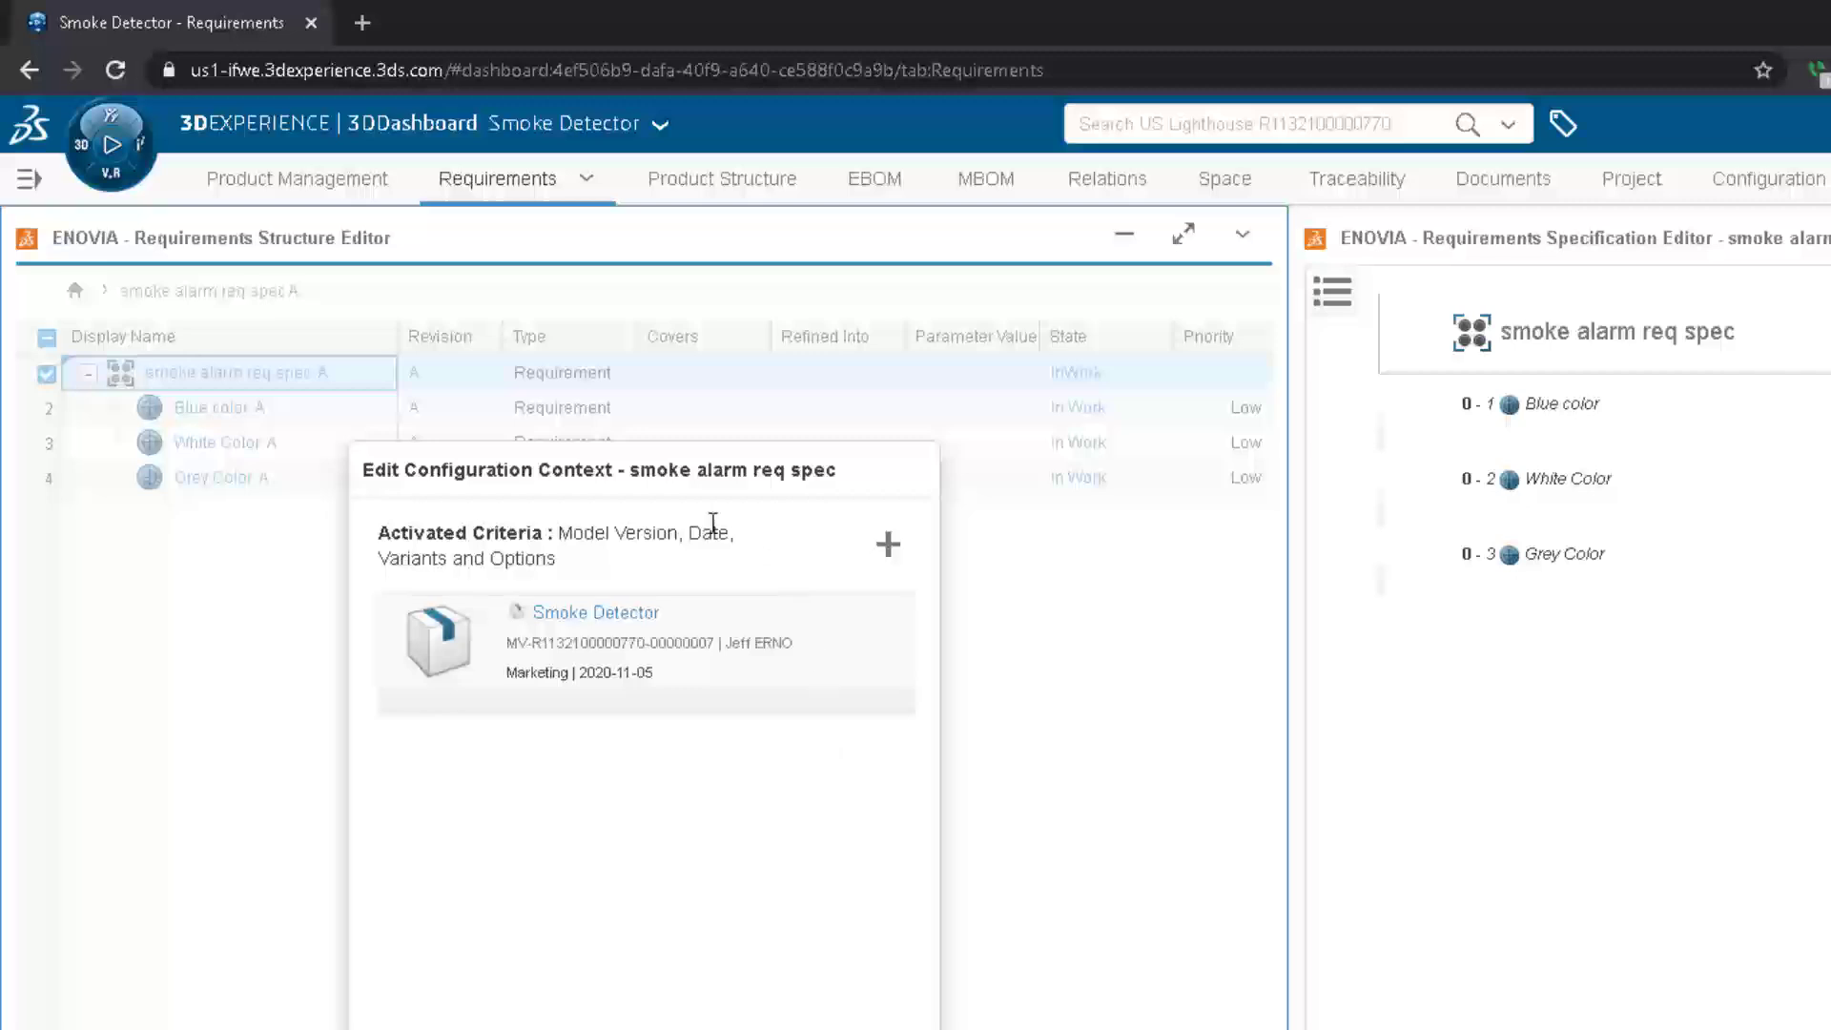
{"action": "left_click", "coordinate": [266, 906]}
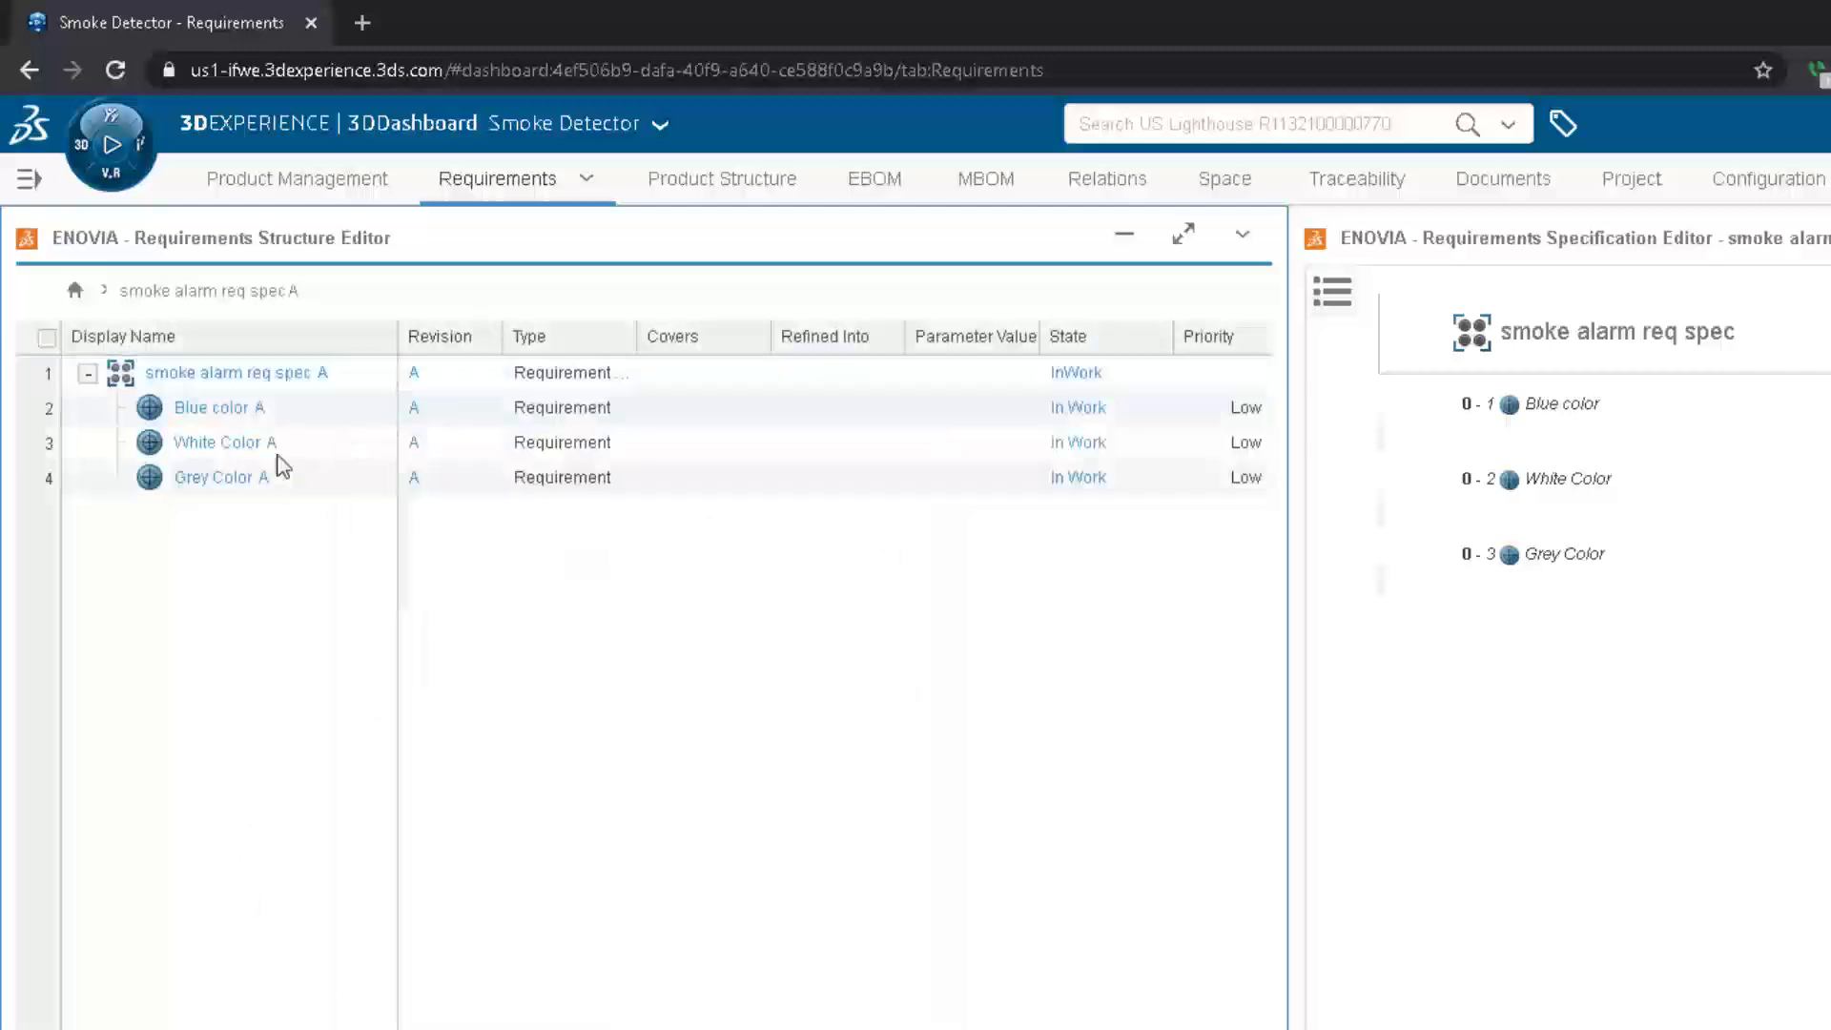
{"action": "left_click", "coordinate": [291, 410]}
{"action": "left_click", "coordinate": [327, 478], "text": "shift"}
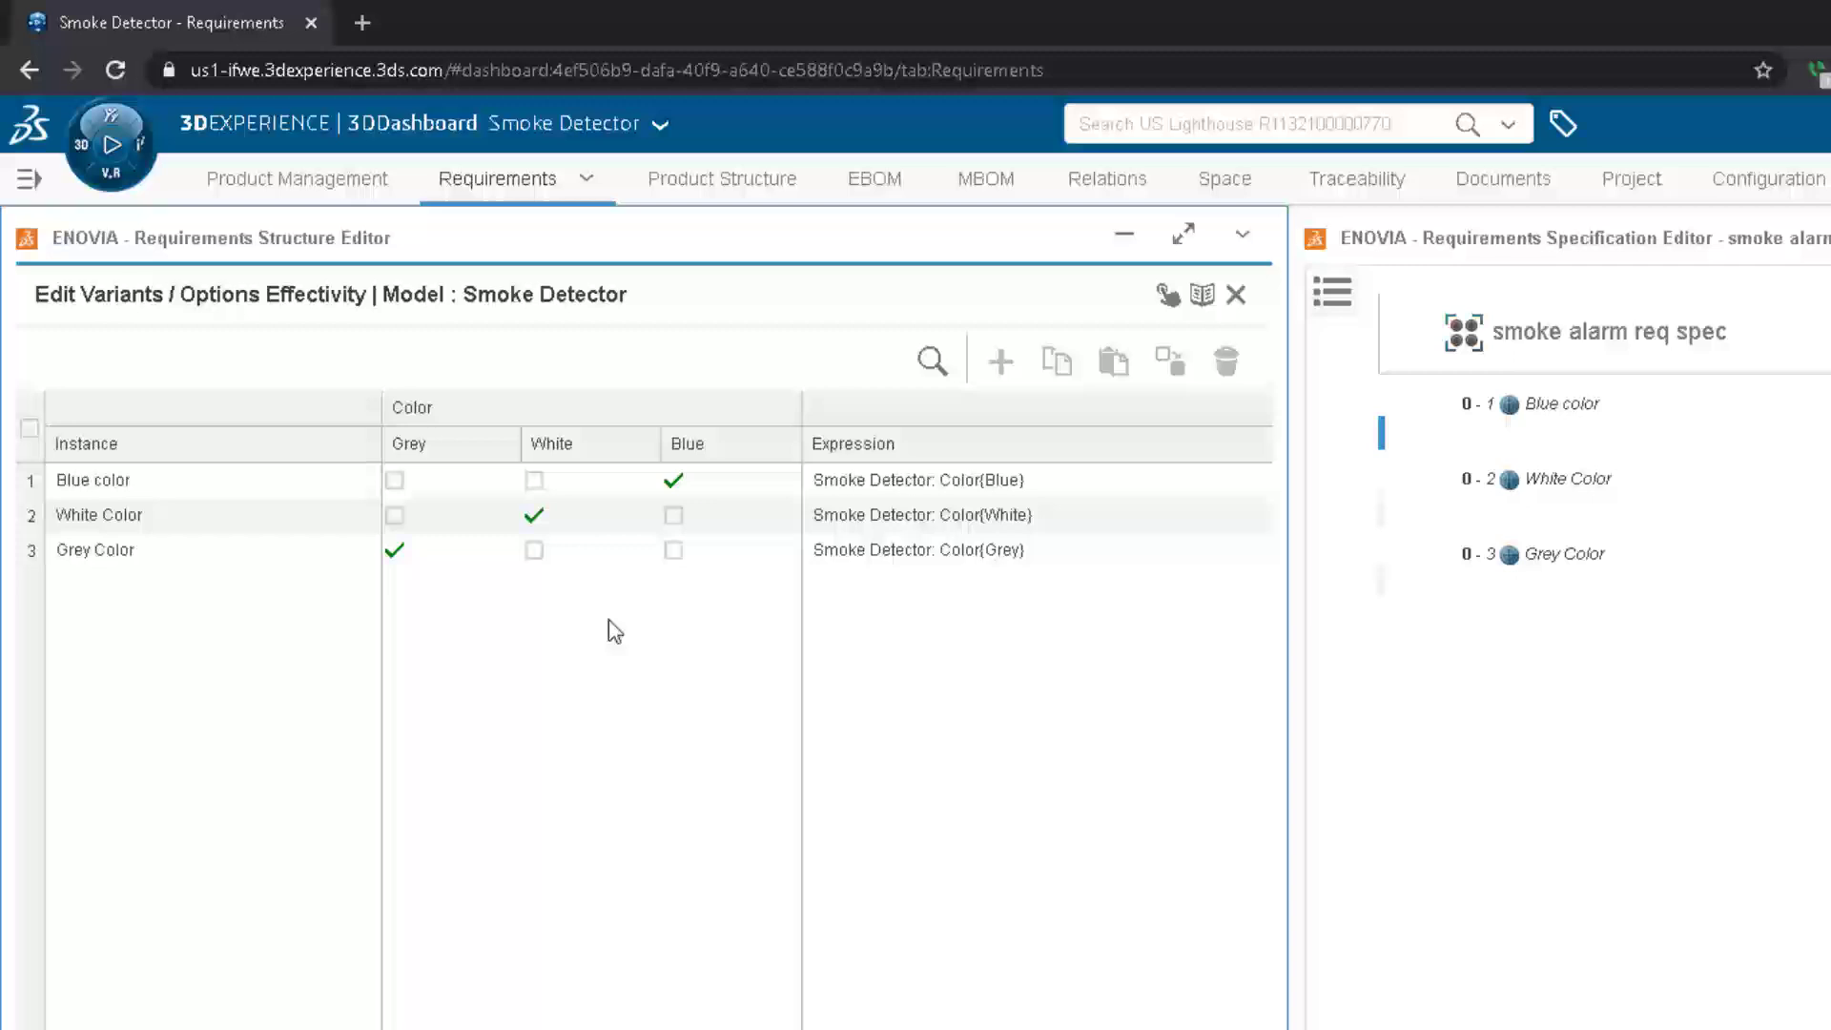
Keep Blue color tied to Blue and reject Blue for White Color, giving NOT Color(Blue)
{"action": "left_click", "coordinate": [679, 484]}
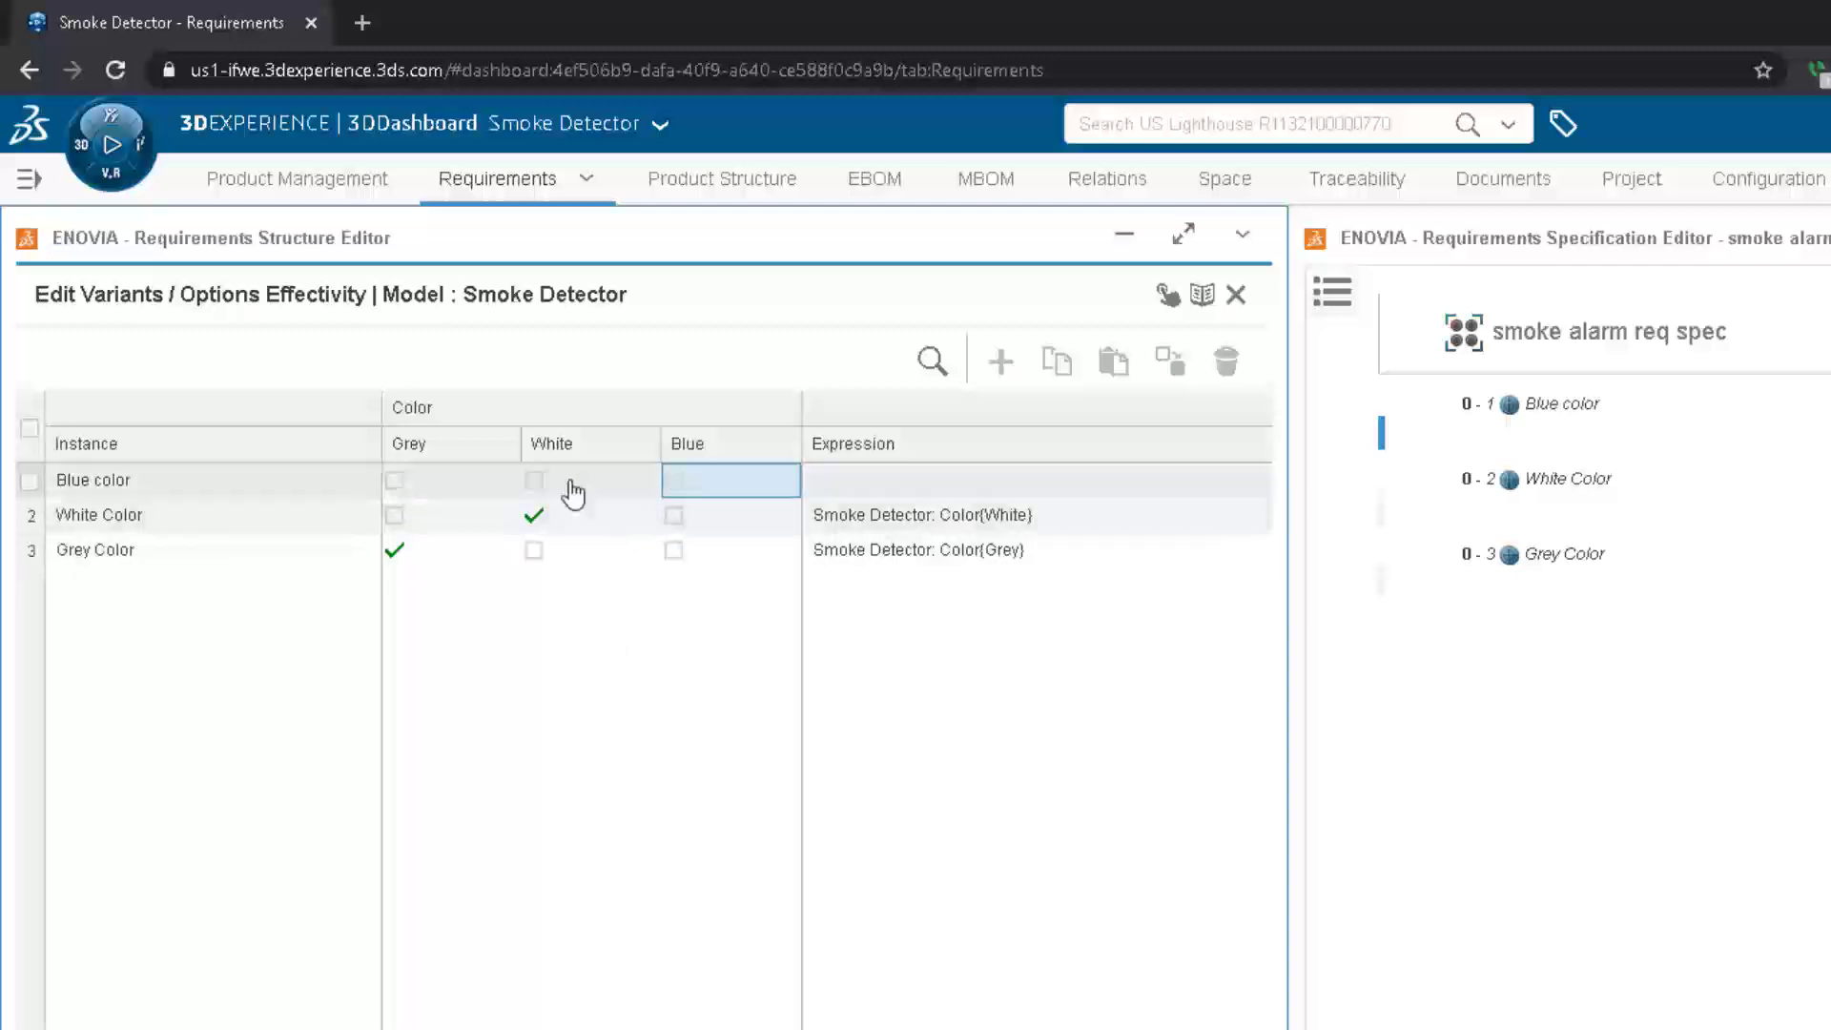
{"action": "left_click", "coordinate": [534, 482]}
{"action": "left_click", "coordinate": [675, 486]}
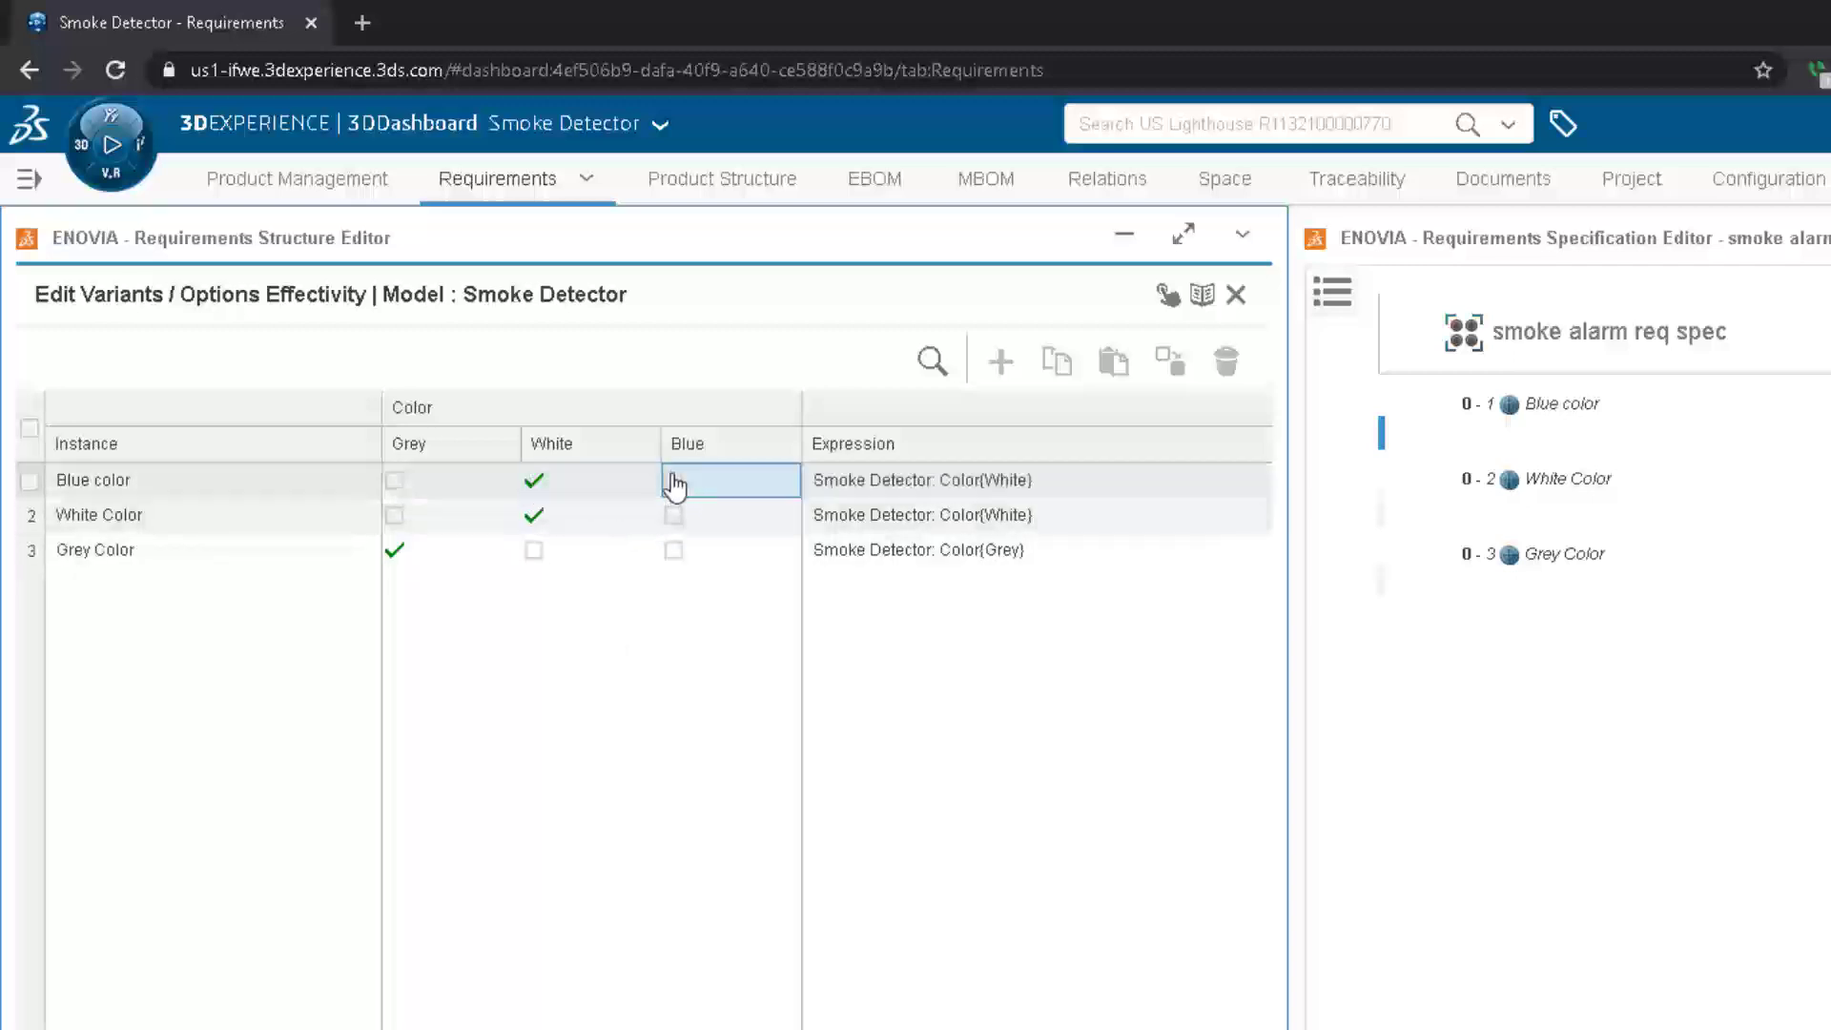
{"action": "left_click", "coordinate": [536, 486]}
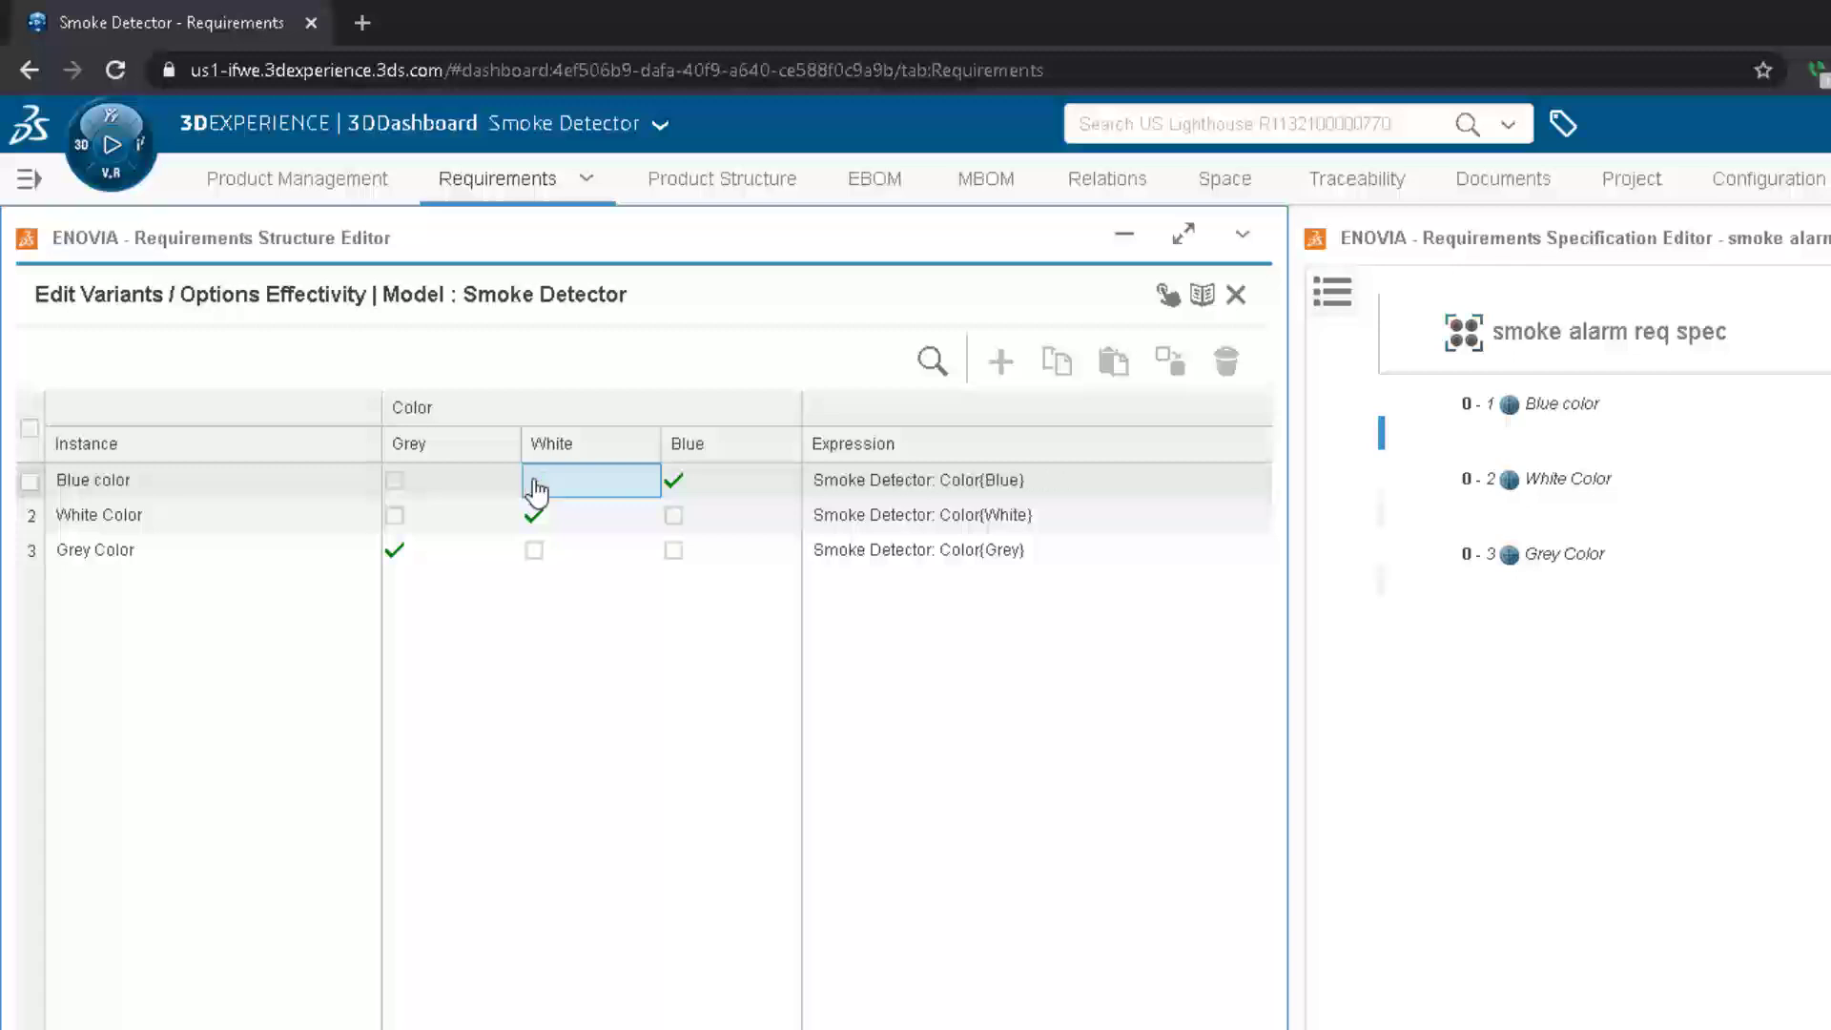
{"action": "left_click", "coordinate": [674, 516]}
{"action": "right_click", "coordinate": [677, 521]}
{"action": "left_click", "coordinate": [721, 540]}
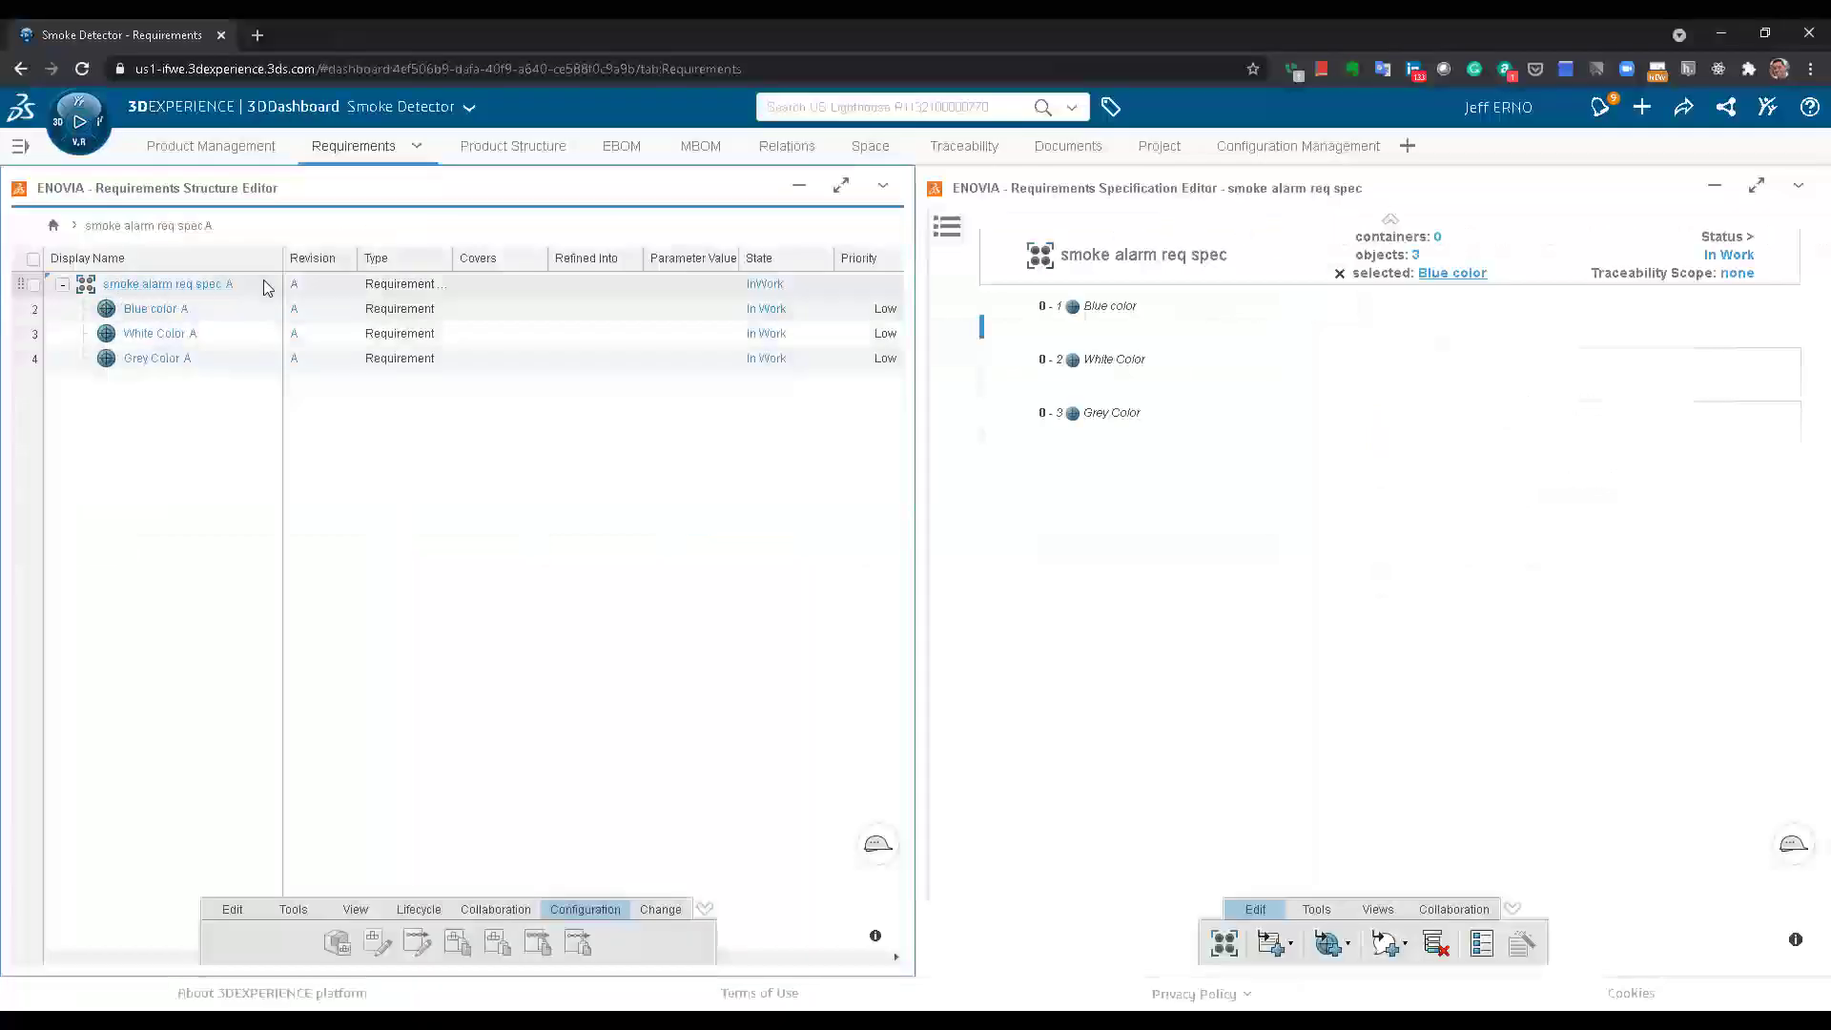
{"action": "left_click", "coordinate": [265, 288]}
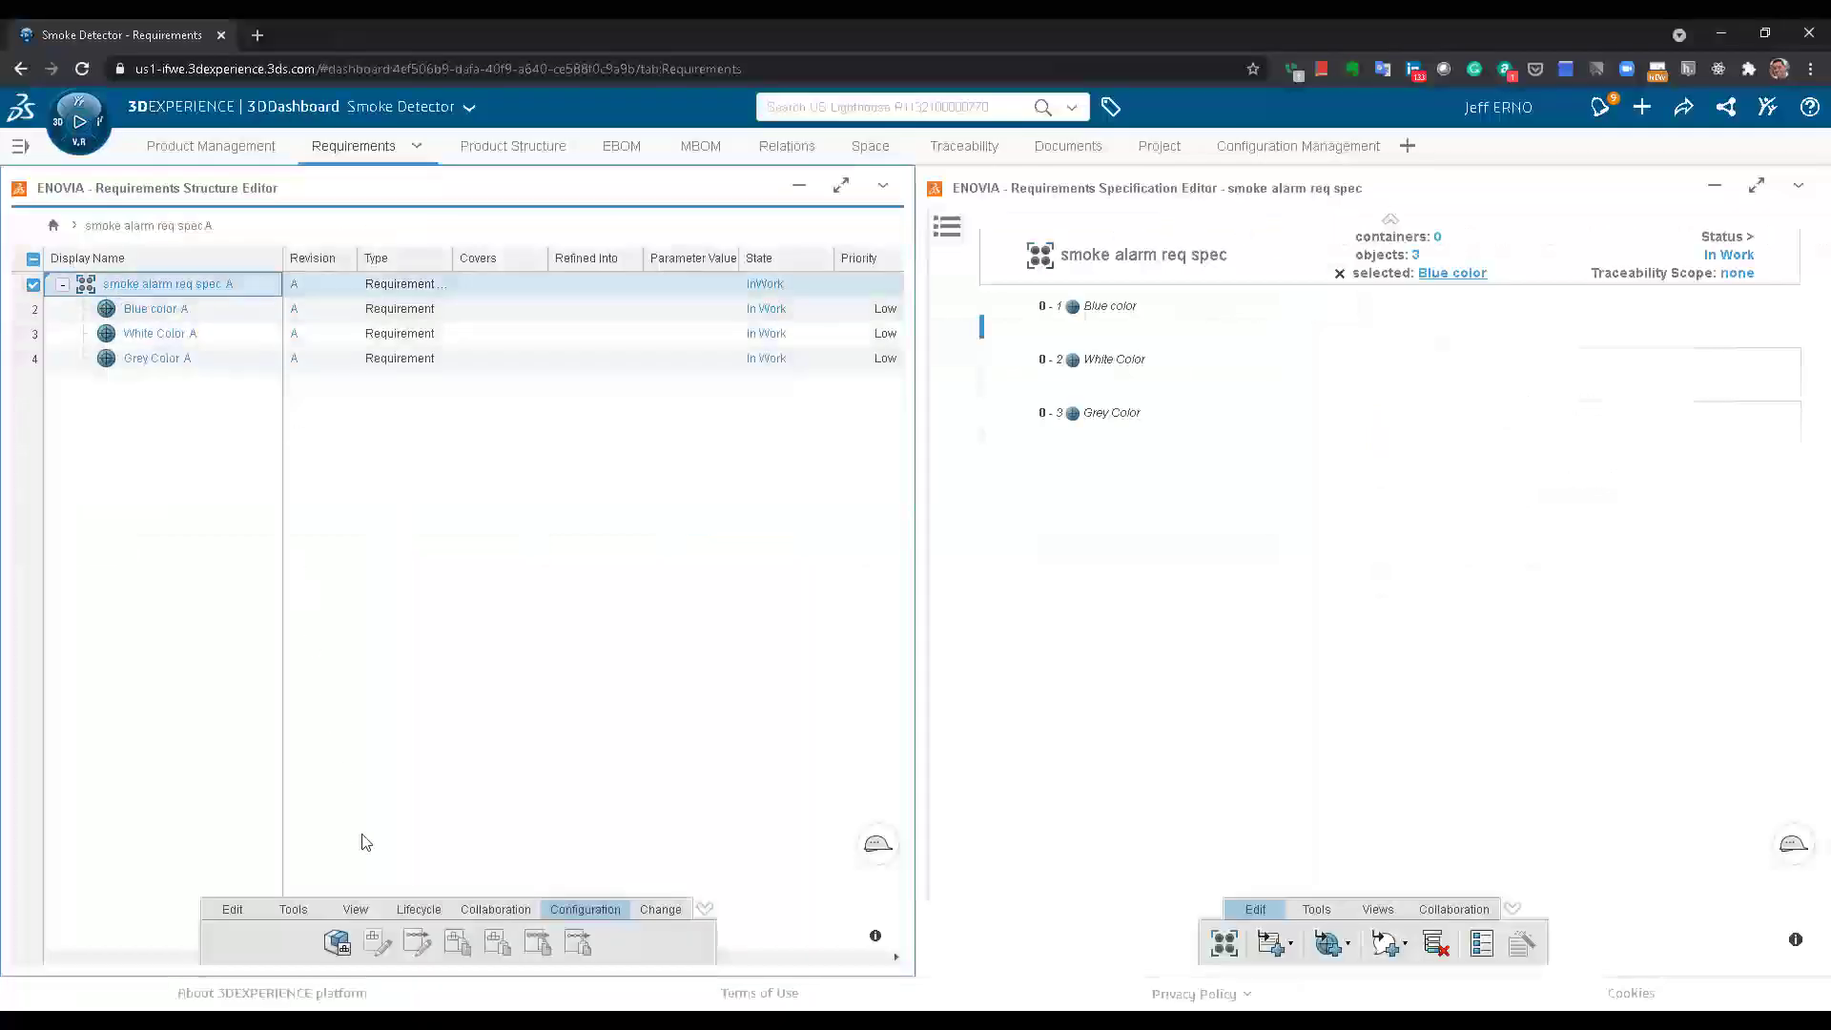
Filter the requirements specification by China_Blue and expand smoke alarm req spec A to see only Blue color A
{"action": "left_click", "coordinate": [295, 909]}
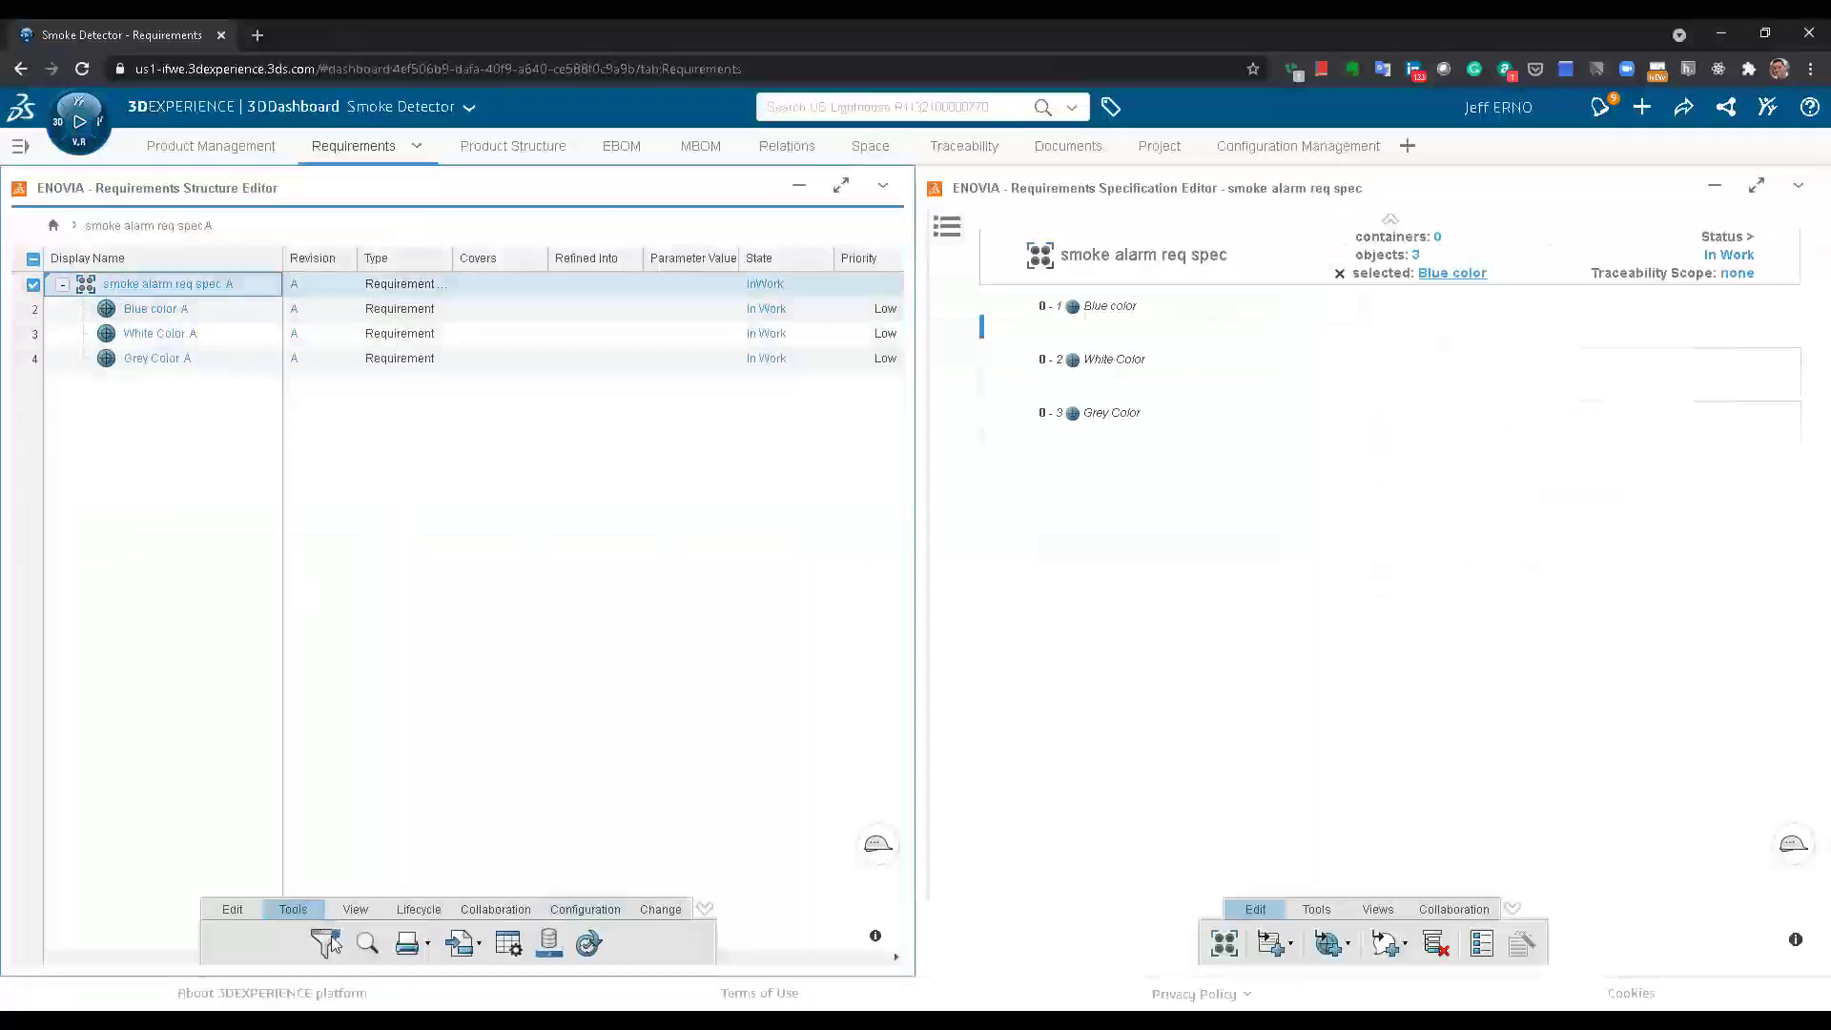
{"action": "left_click", "coordinate": [326, 942]}
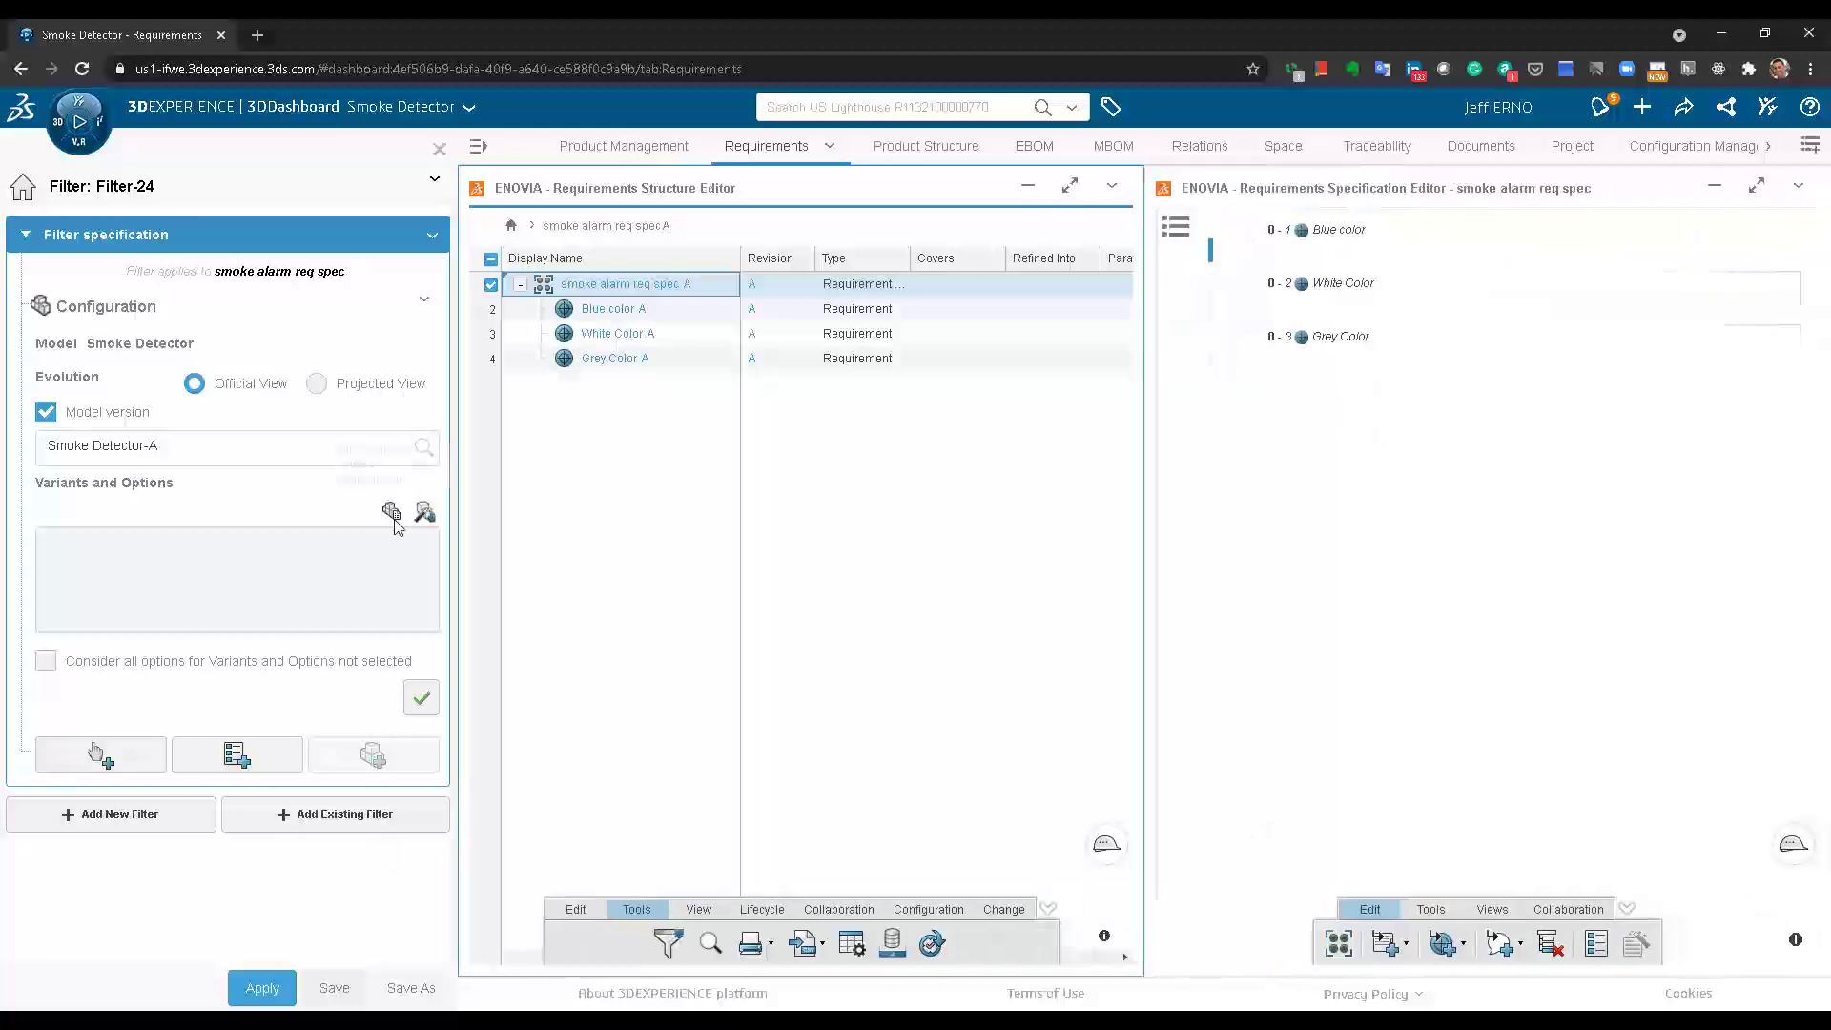
{"action": "left_click", "coordinate": [392, 513]}
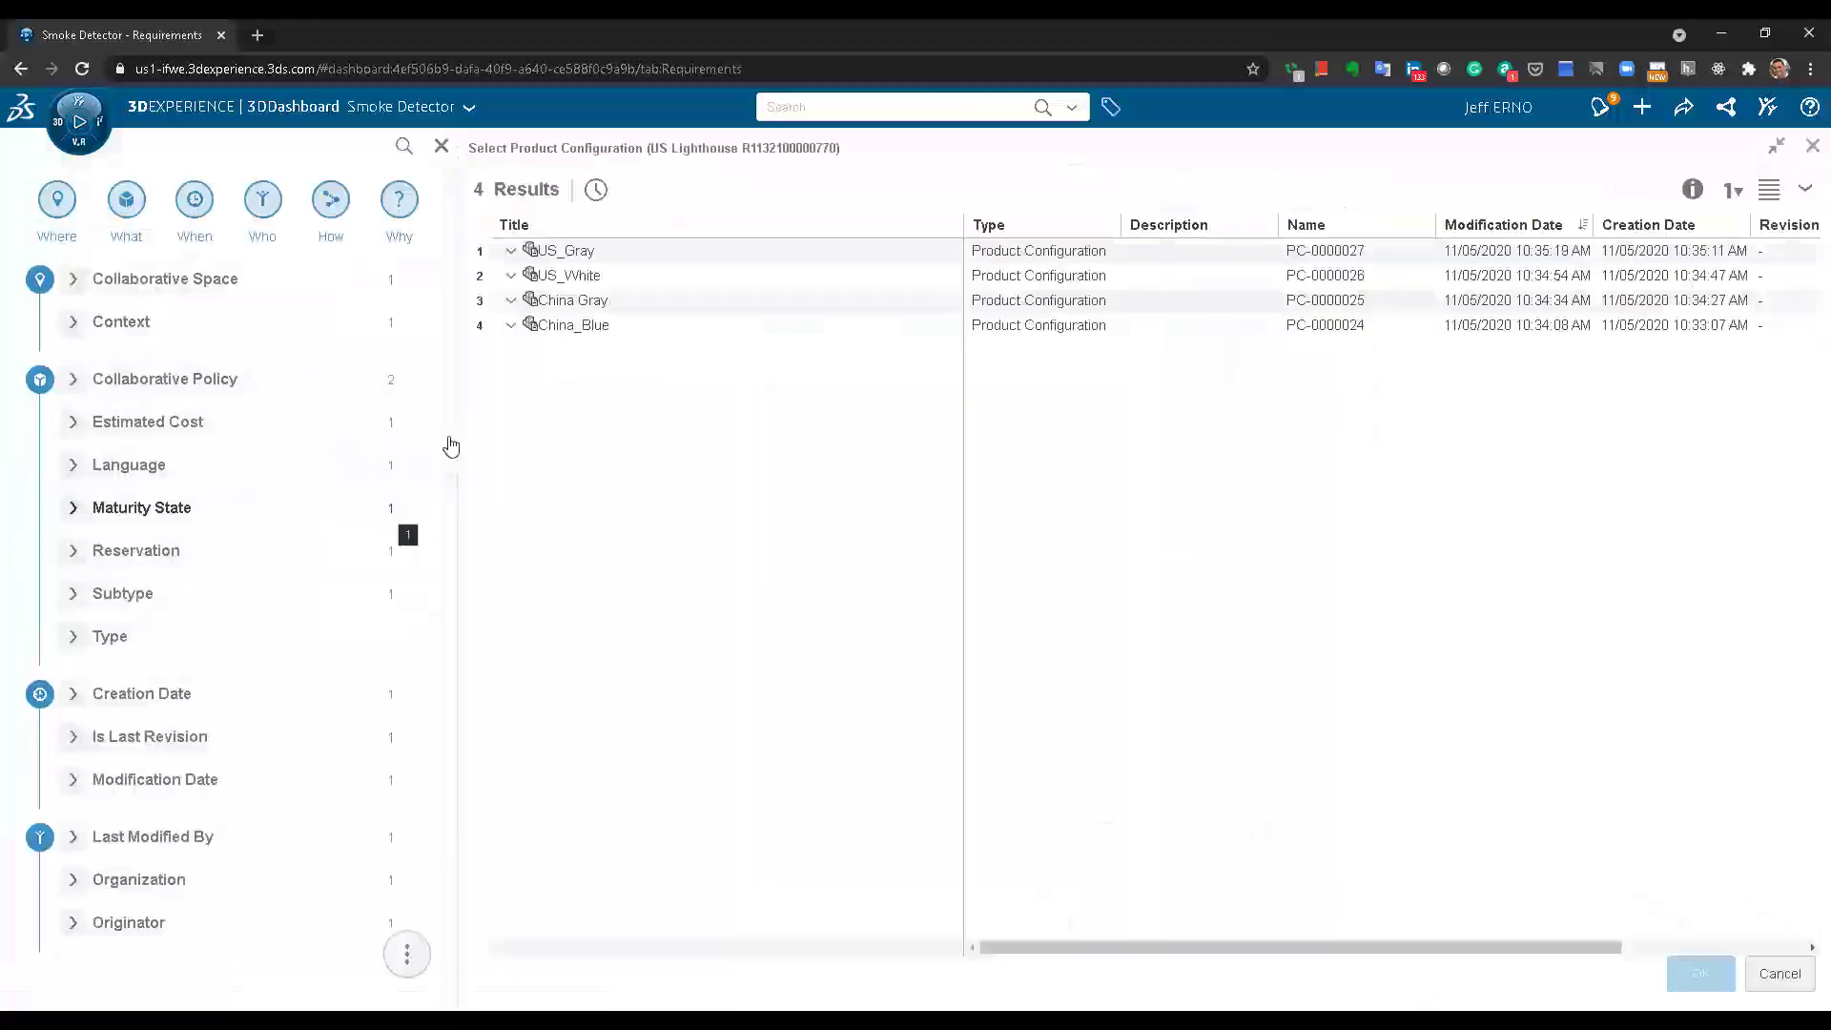
{"action": "left_click", "coordinate": [479, 327]}
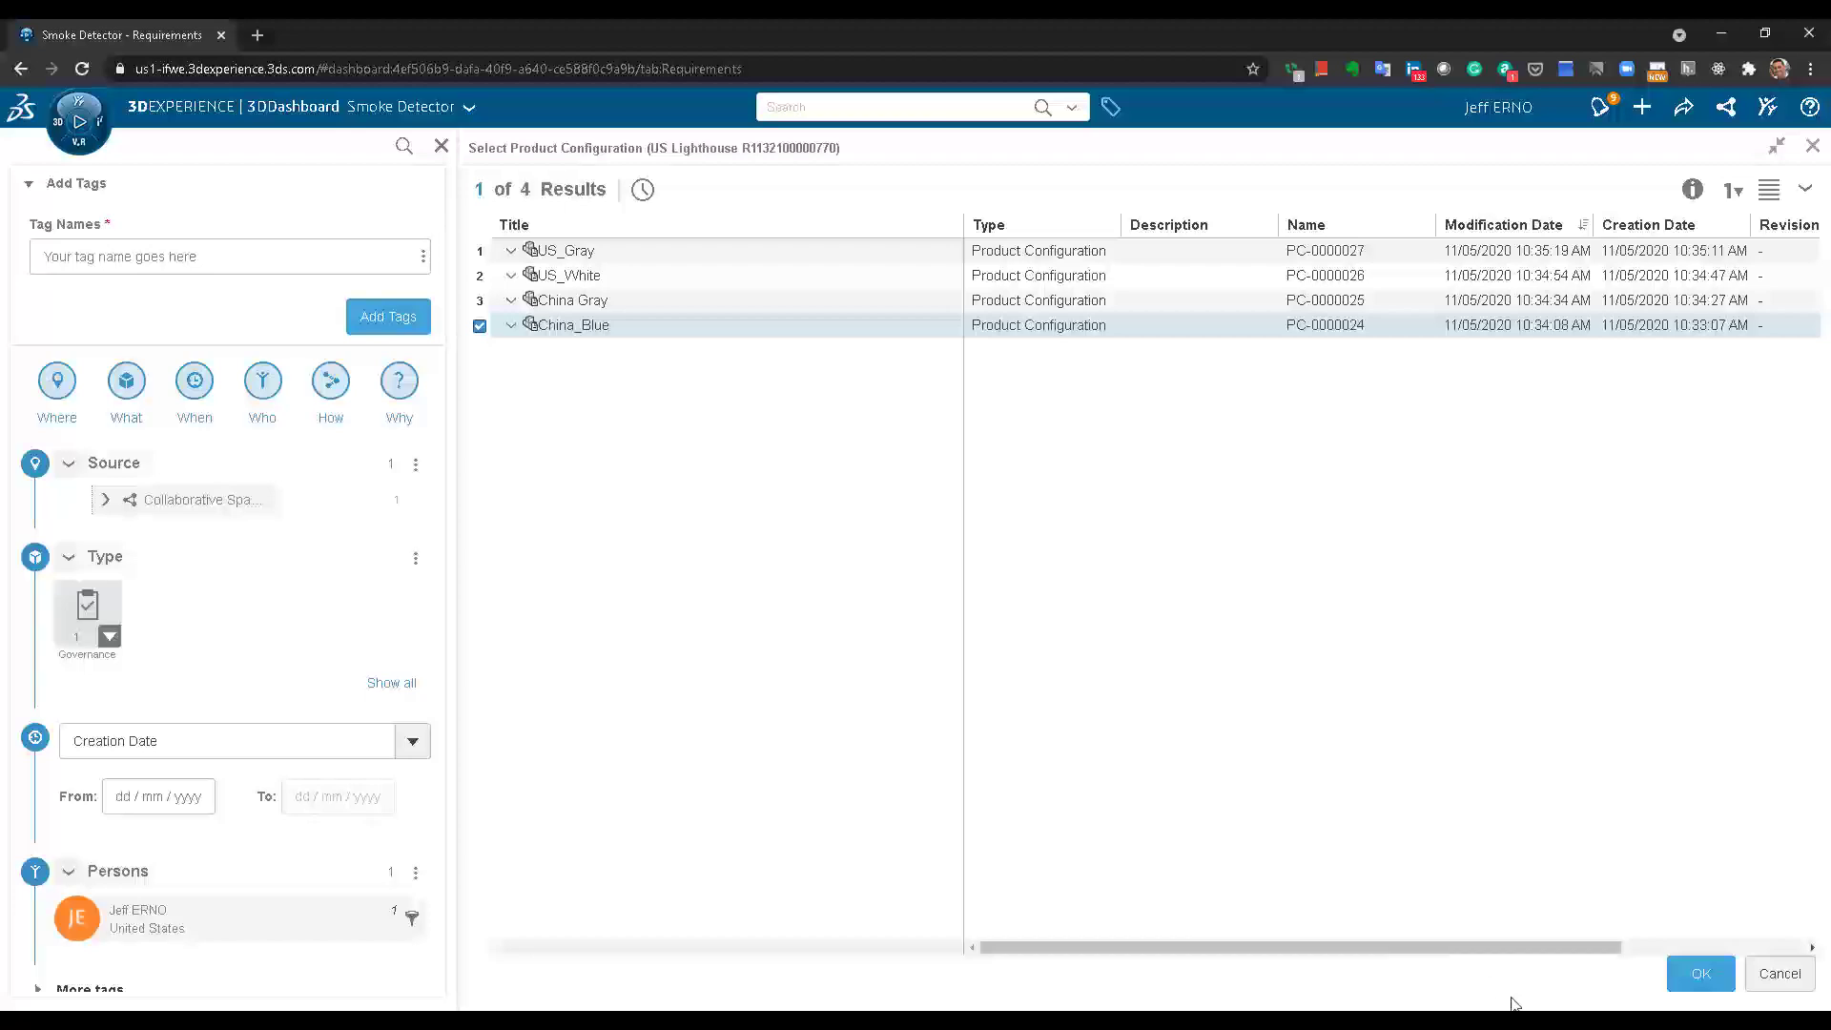
{"action": "left_click", "coordinate": [1680, 977]}
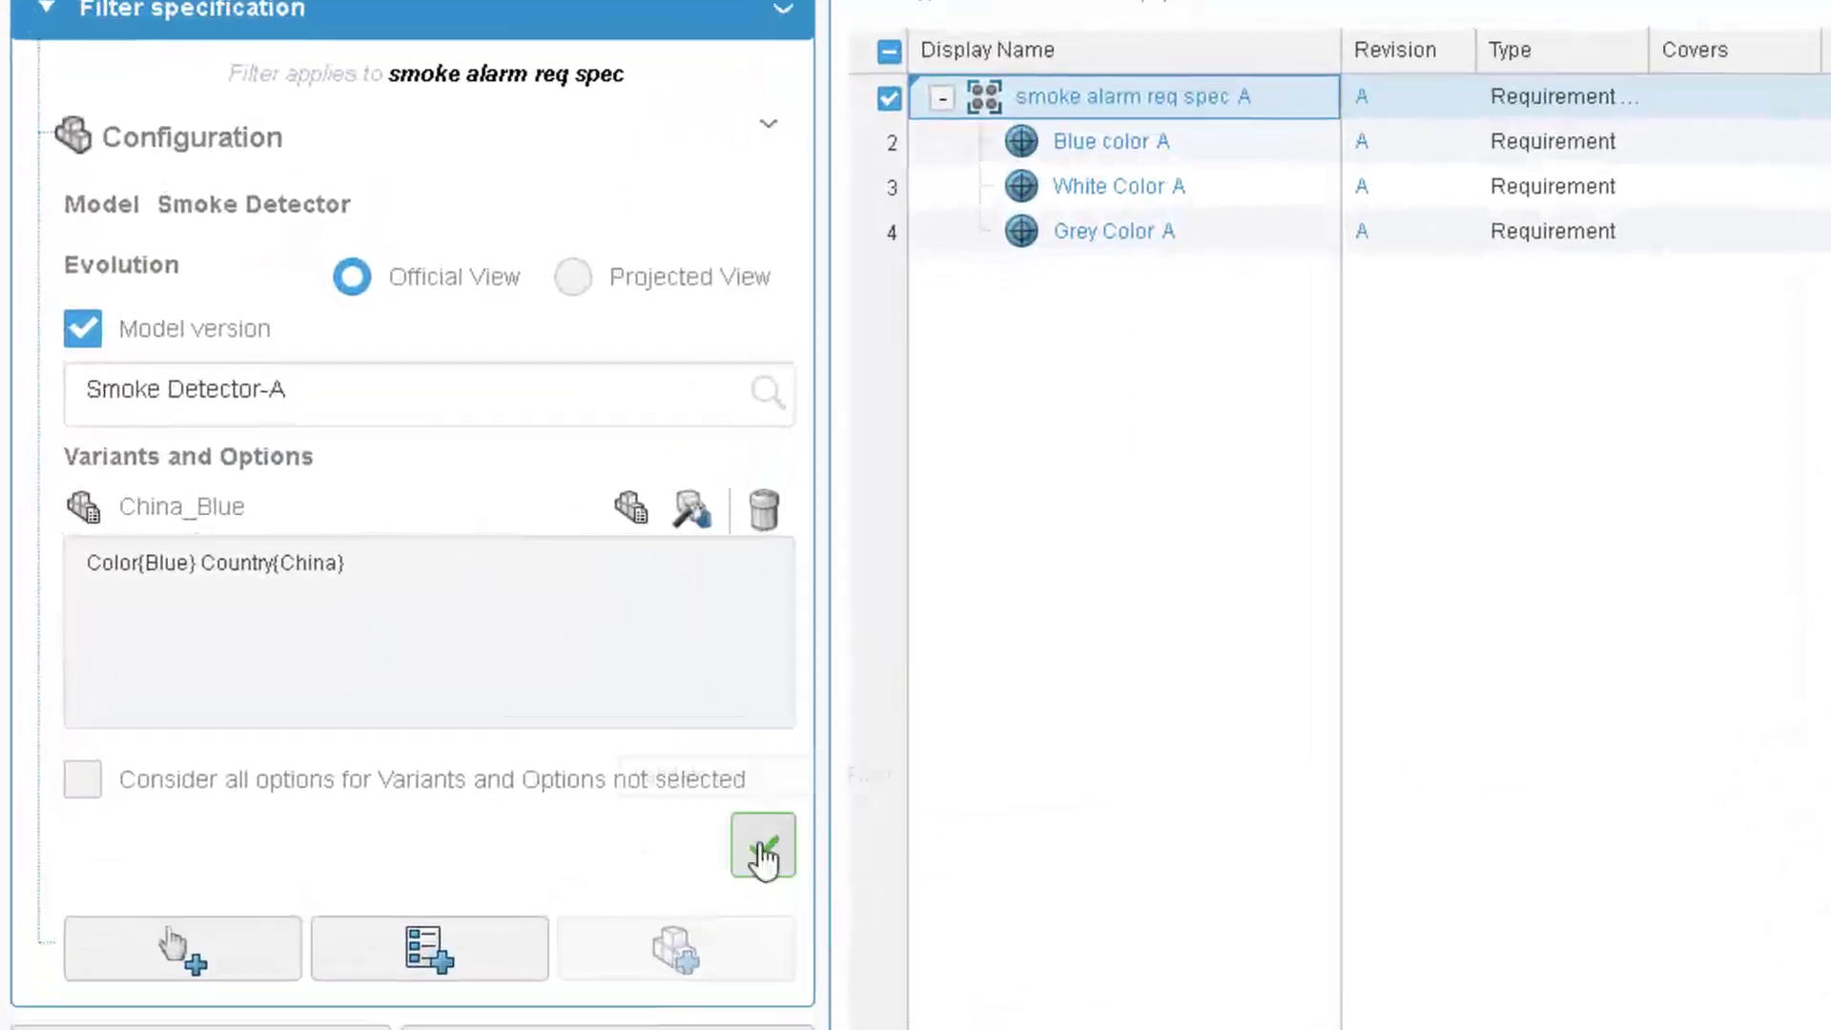
{"action": "left_click", "coordinate": [421, 697]}
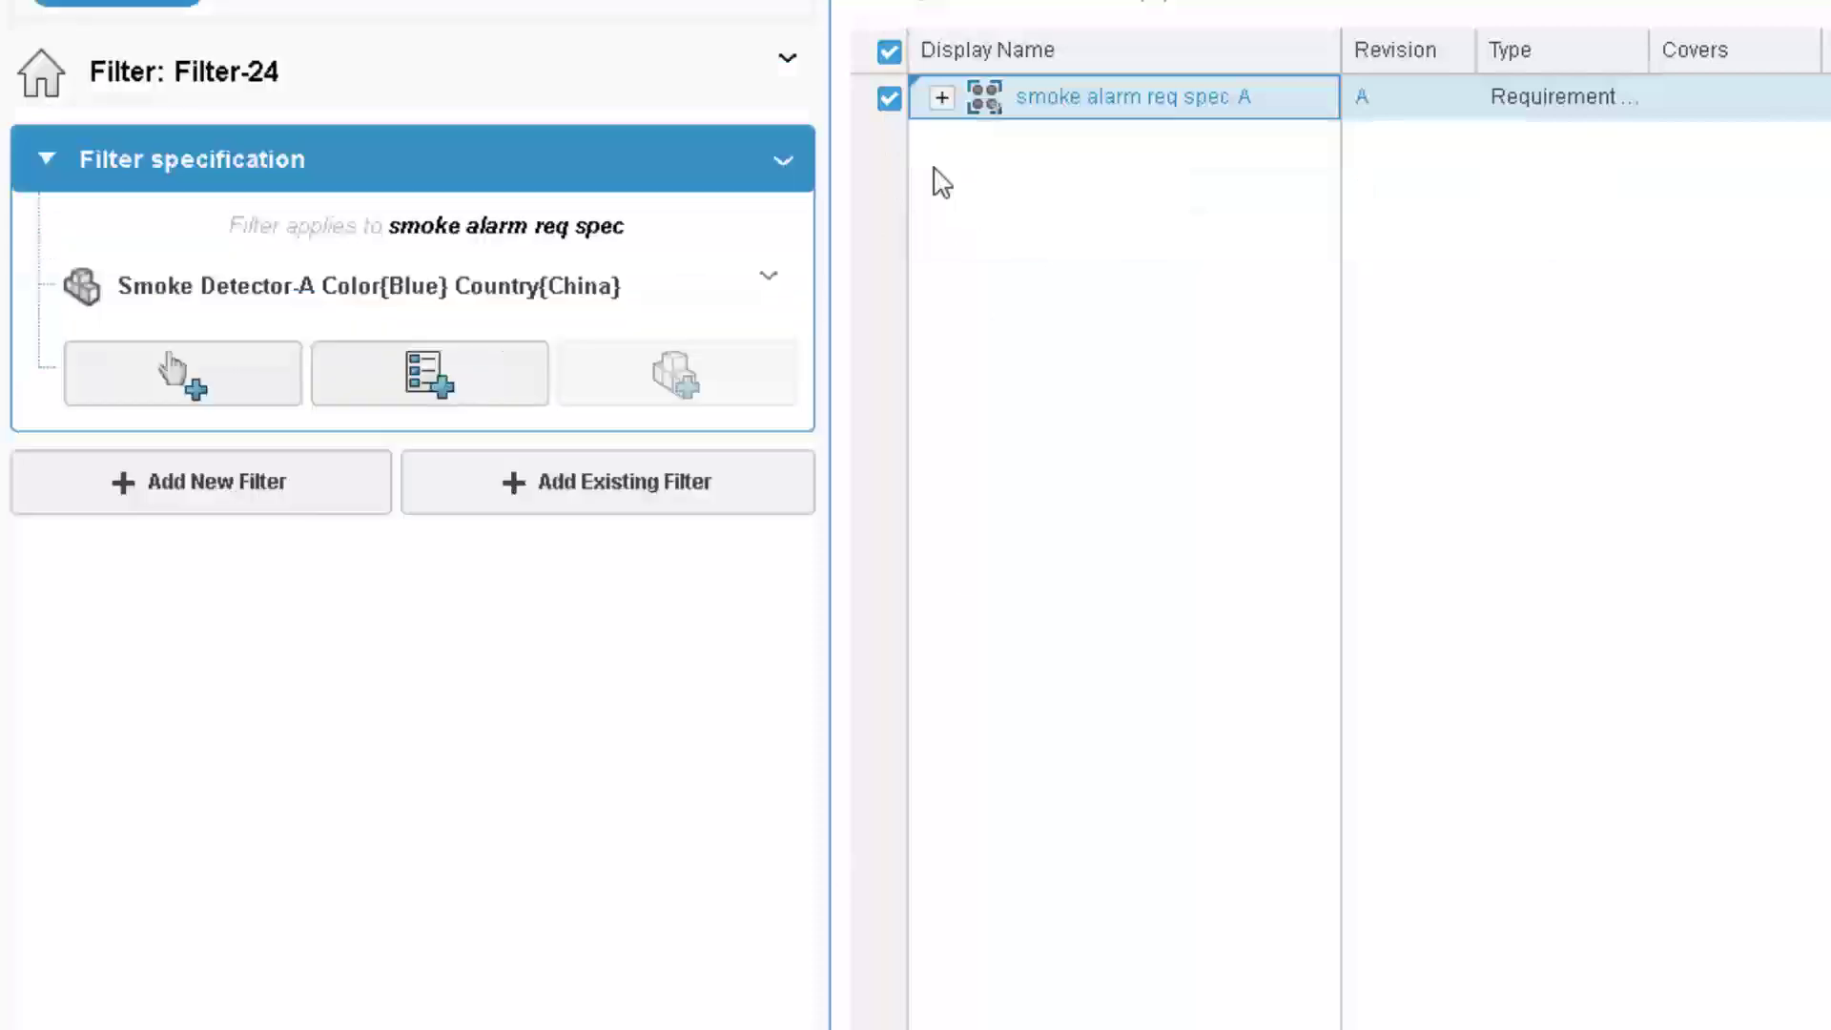
{"action": "left_click", "coordinate": [941, 98]}
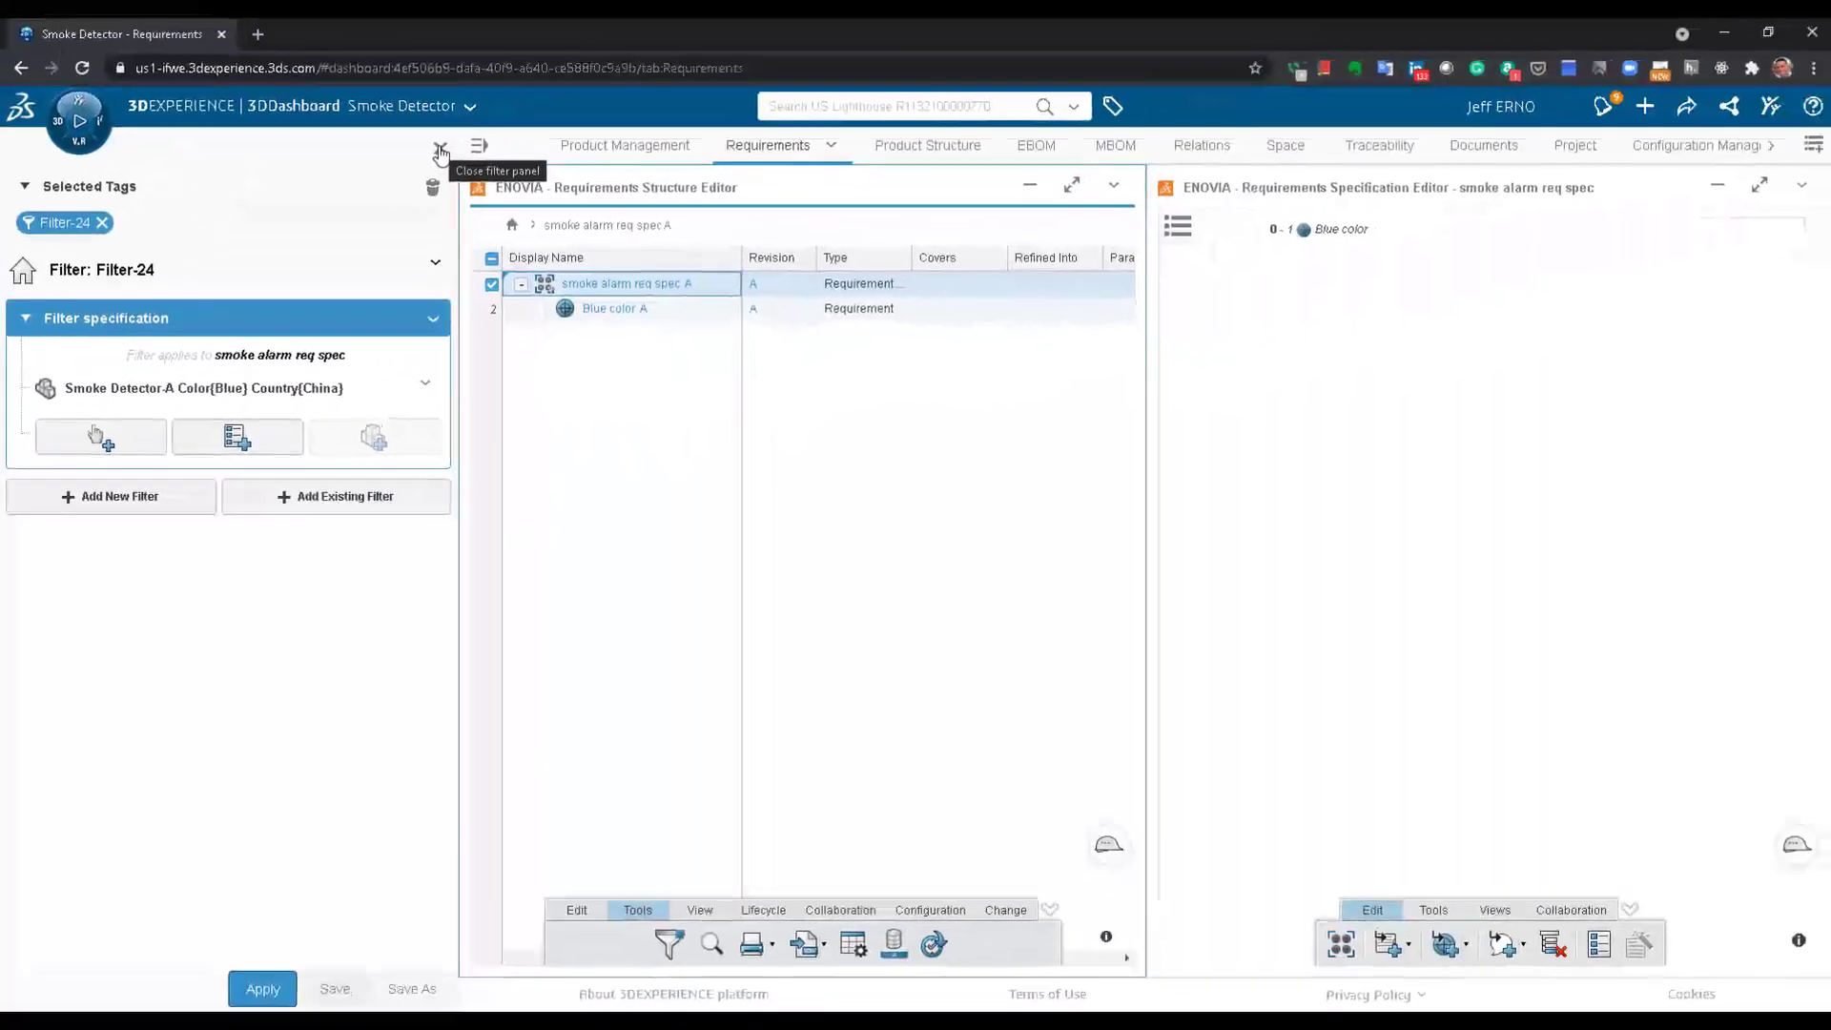
{"action": "left_click", "coordinate": [409, 985]}
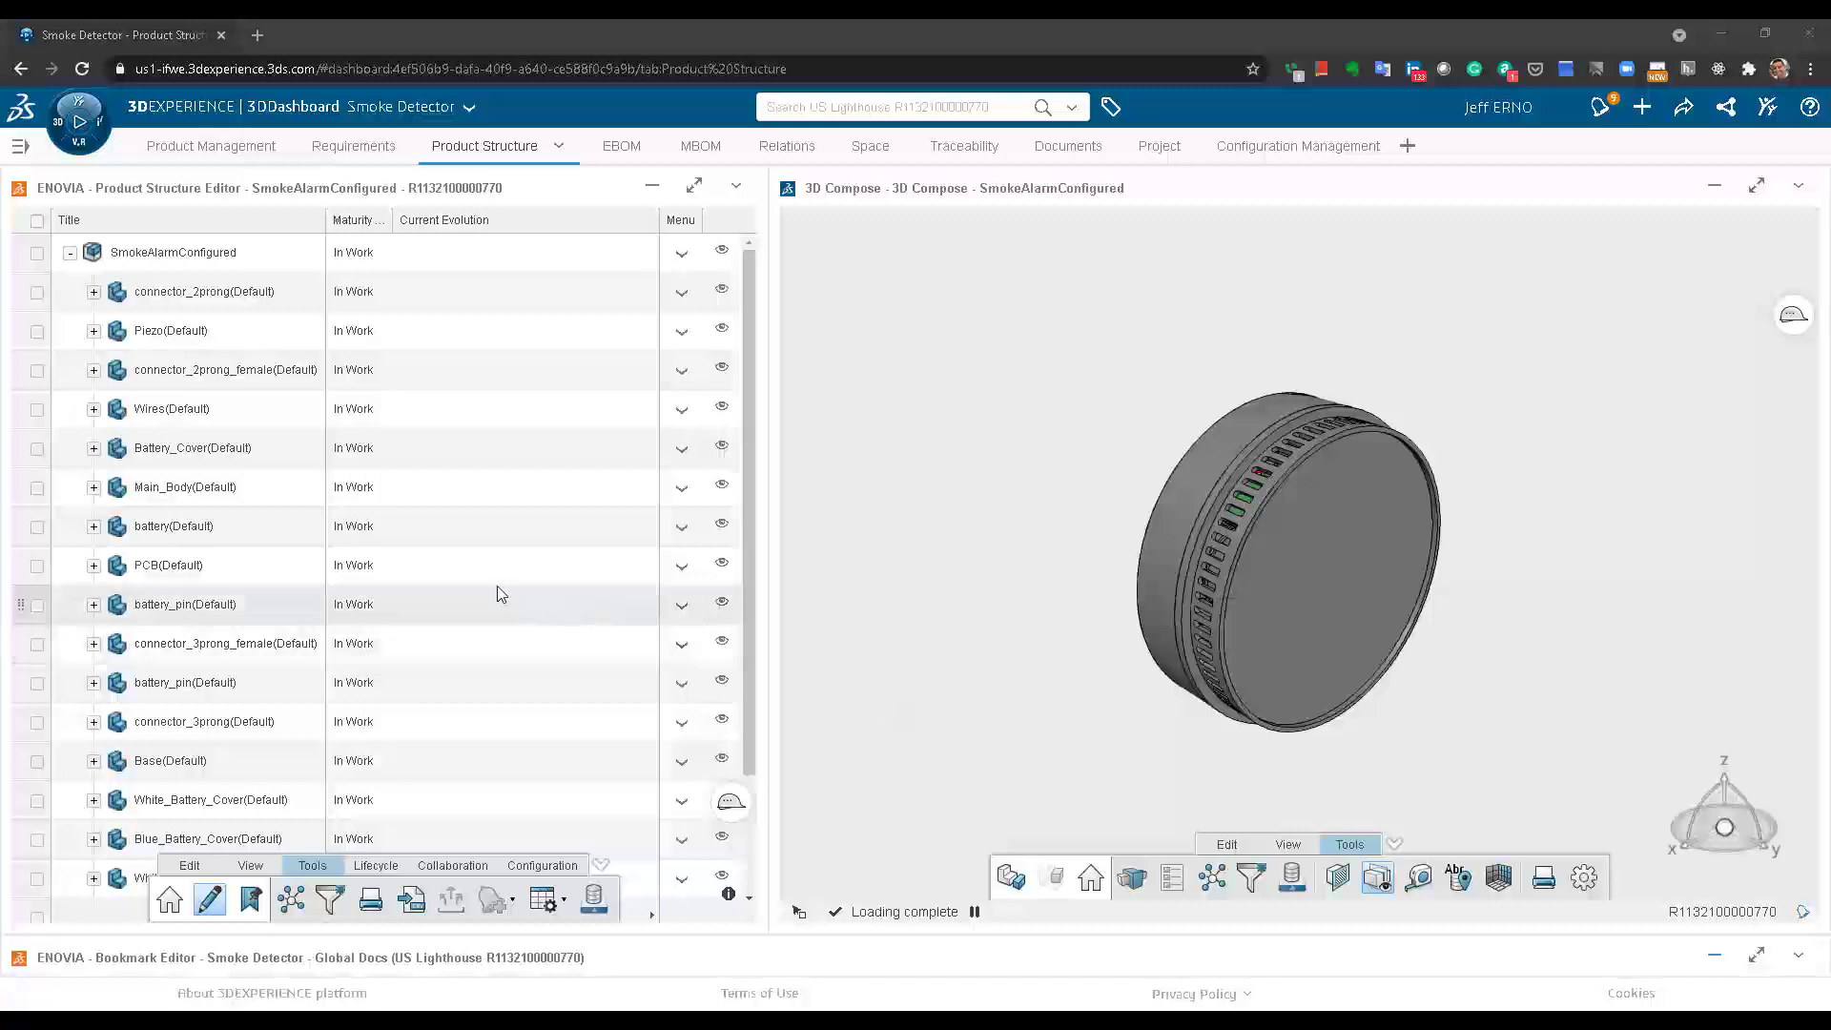
Select the White_Battery_Cover and Blue_Battery_Cover parts in the product structure
{"action": "left_click", "coordinate": [259, 249]}
{"action": "left_click_drag", "start_coordinate": [746, 330], "coordinate": [759, 448]}
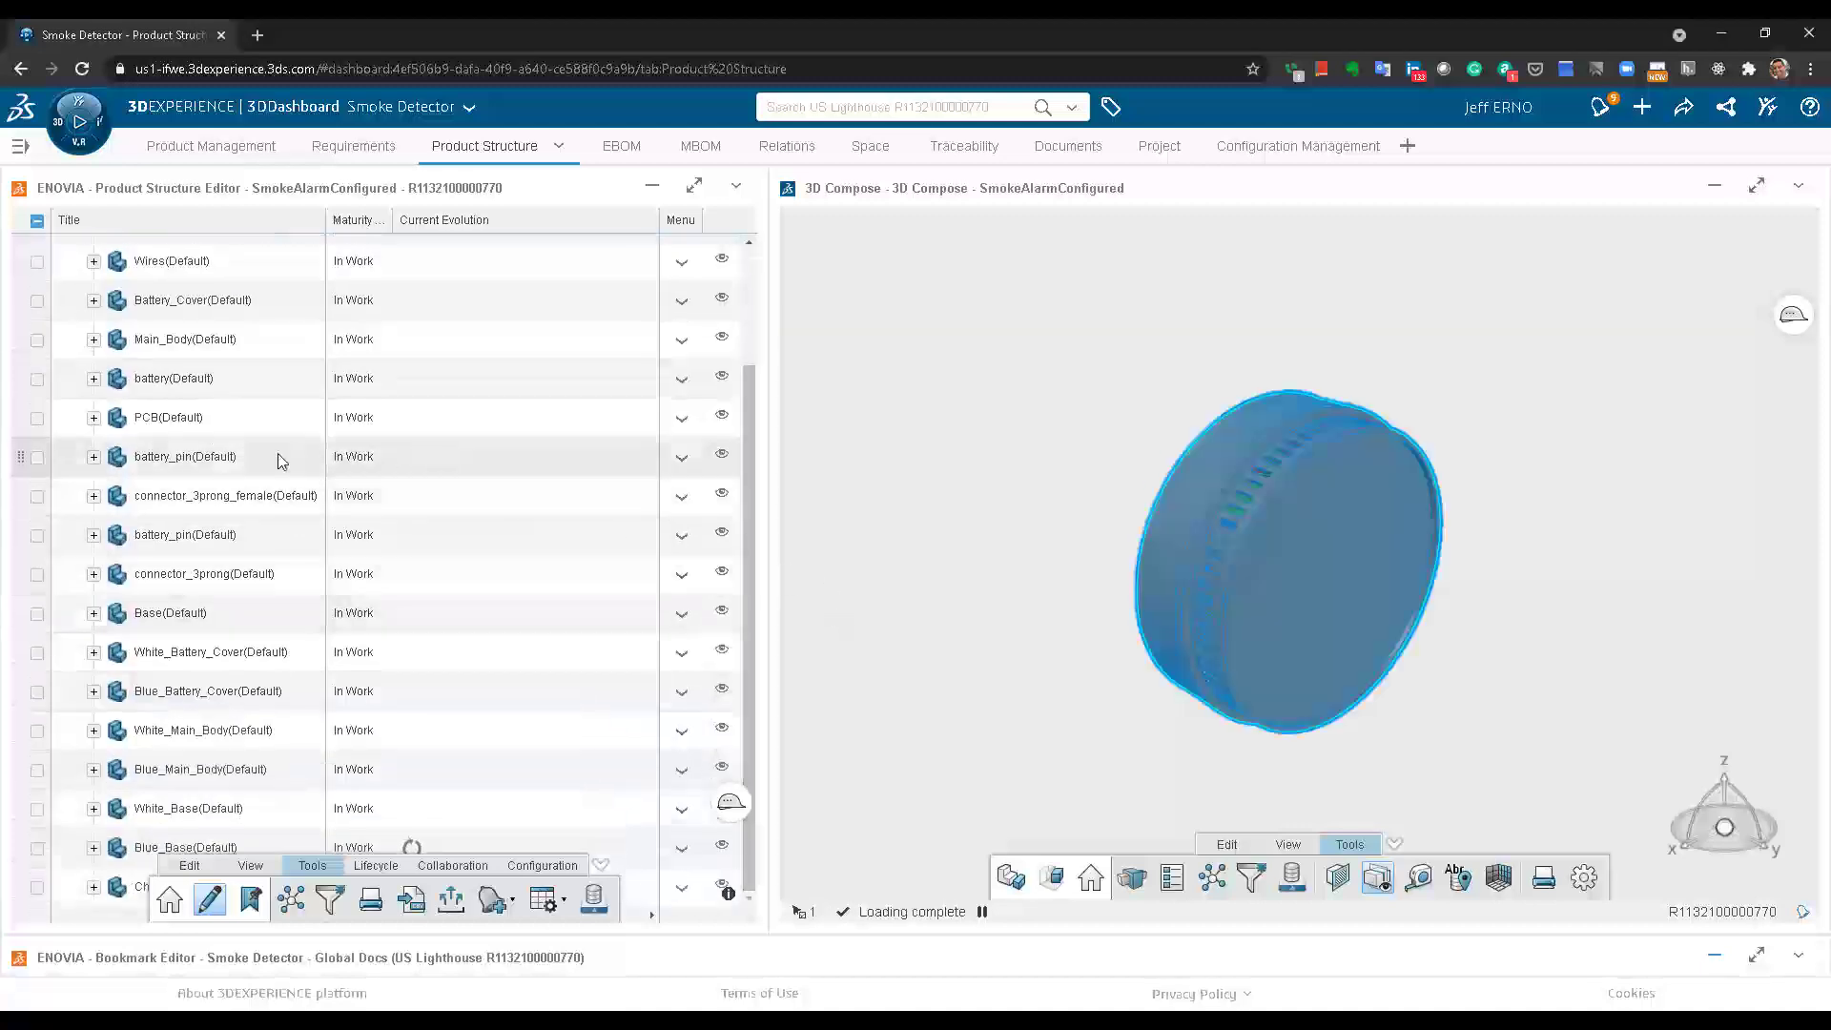
{"action": "left_click", "coordinate": [226, 658]}
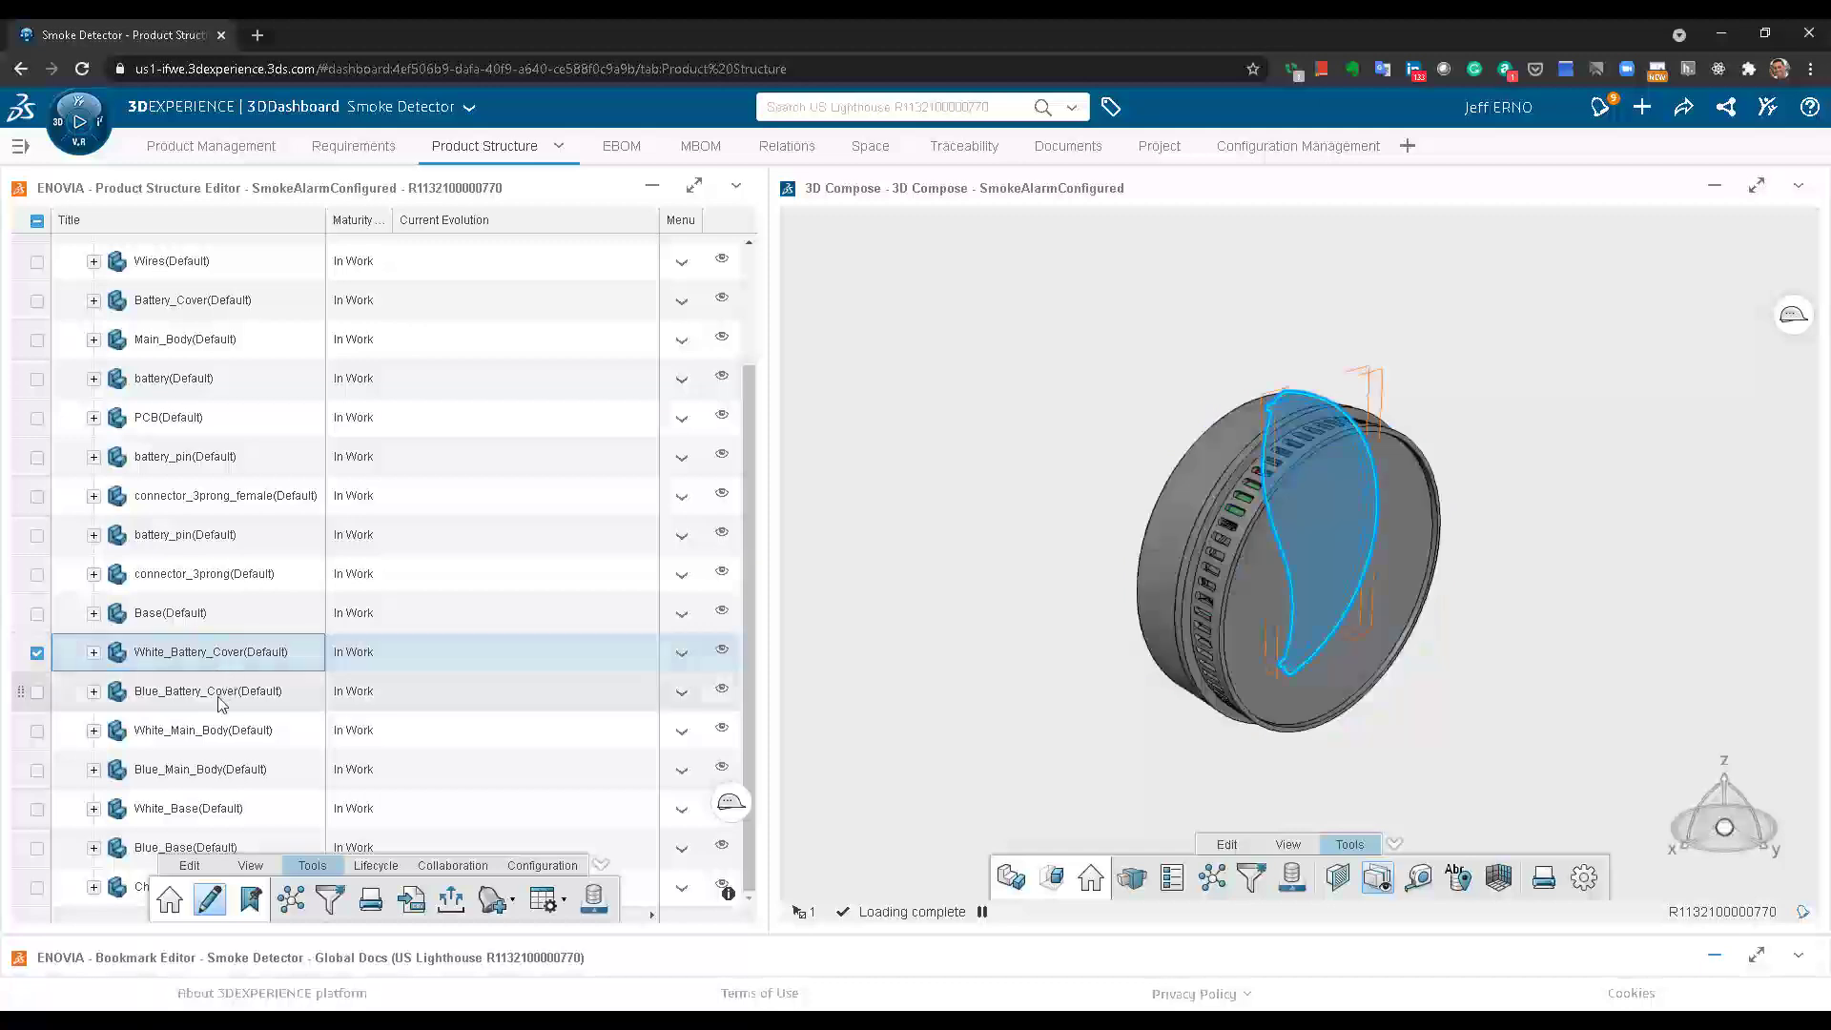
{"action": "left_click", "coordinate": [230, 688], "text": "ctrl"}
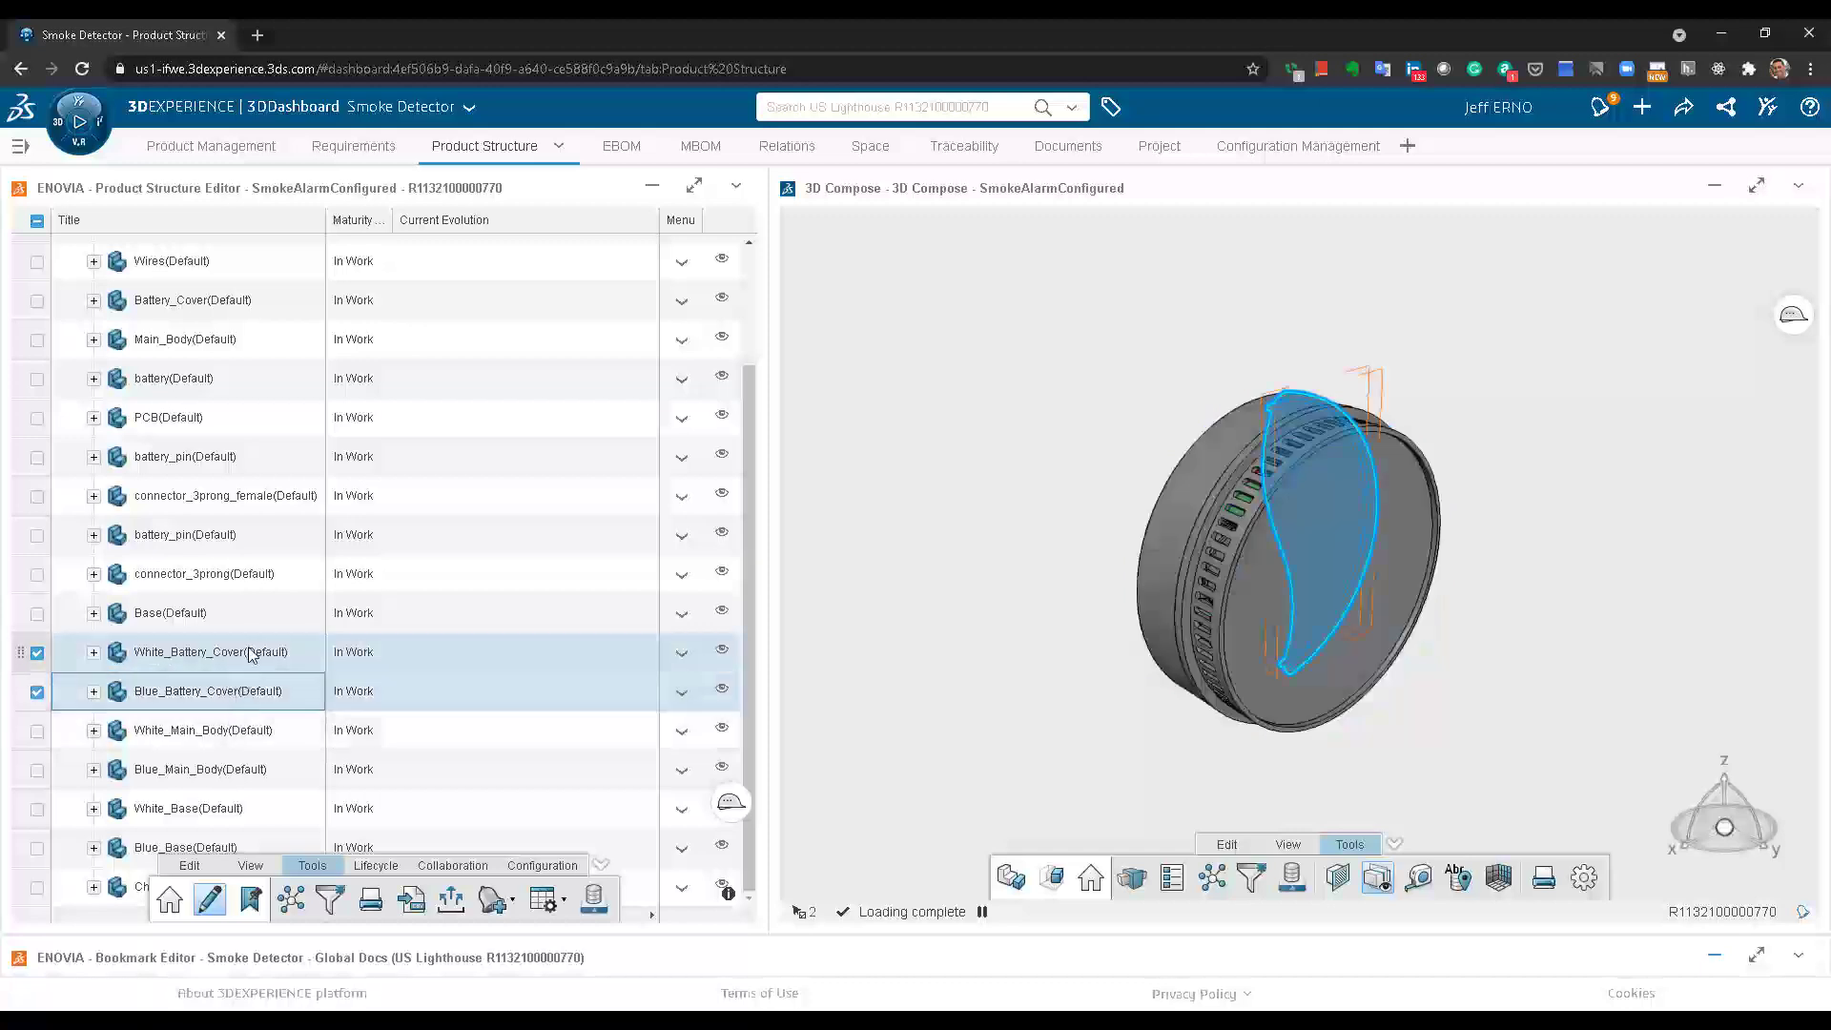
{"action": "scroll", "coordinate": [747, 535], "scroll_direction": "up", "scroll_amount": 3}
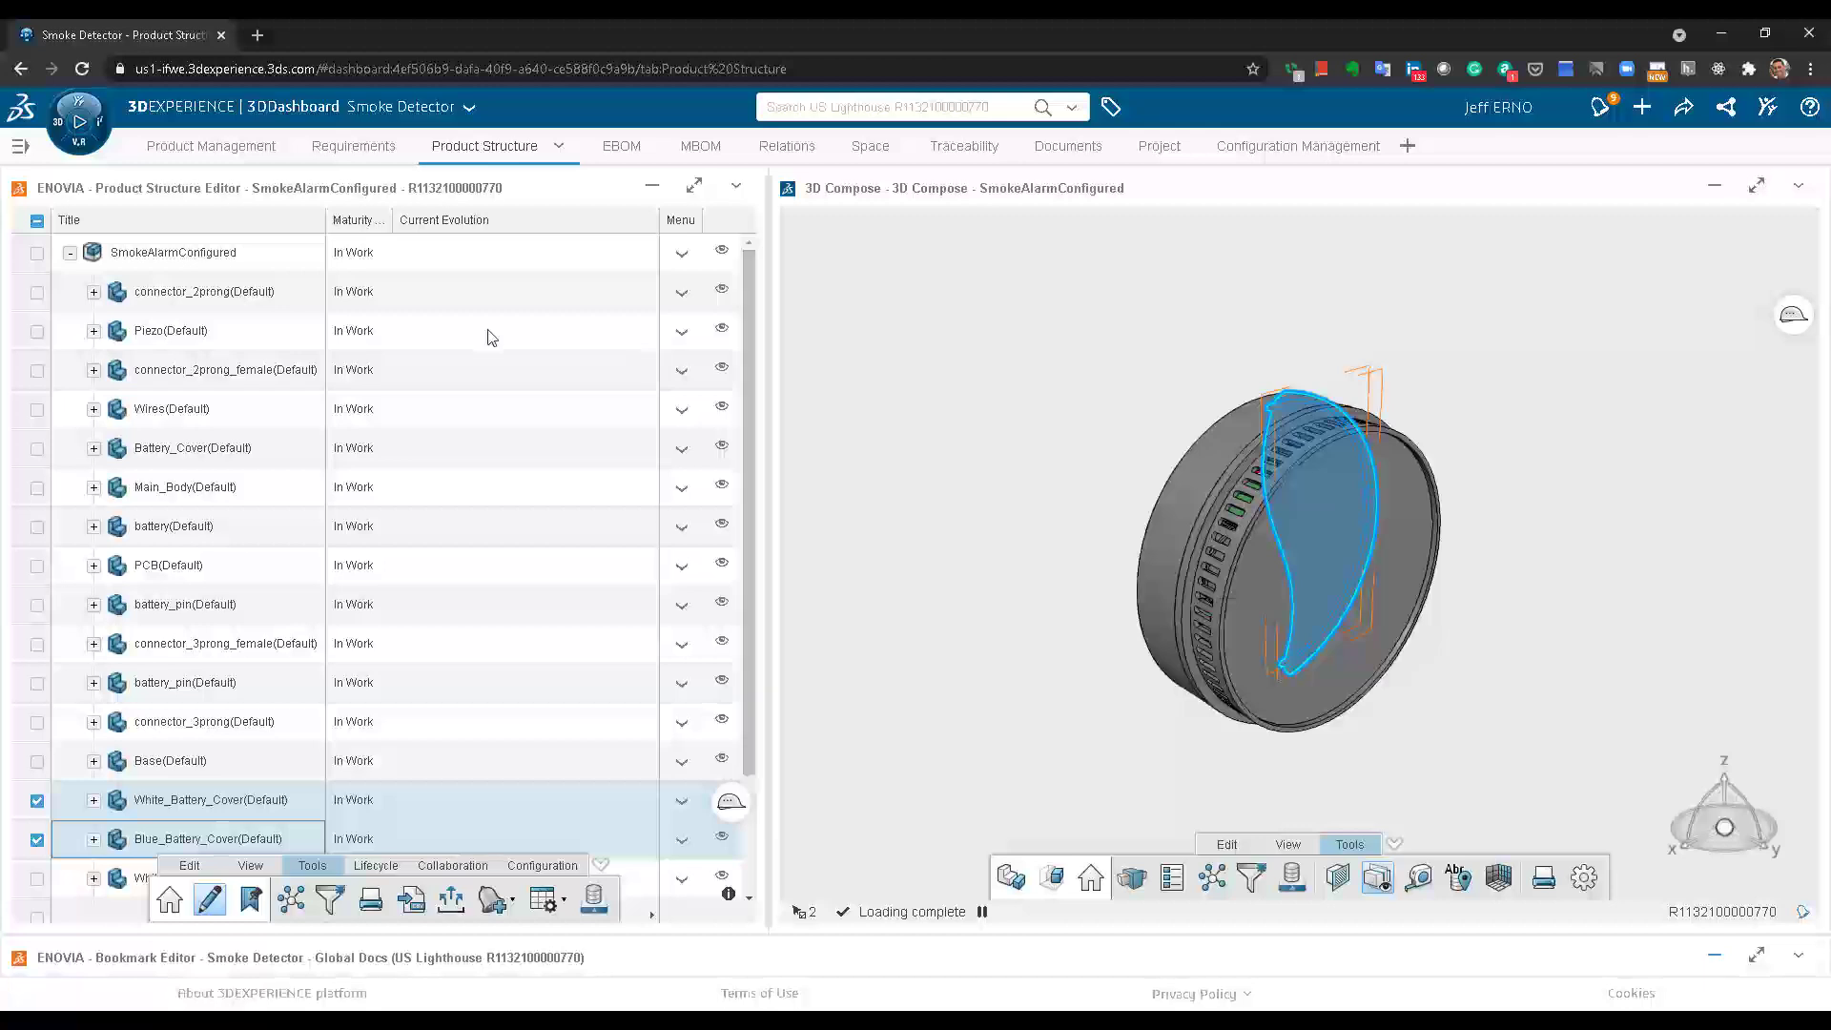
{"action": "left_click", "coordinate": [260, 254]}
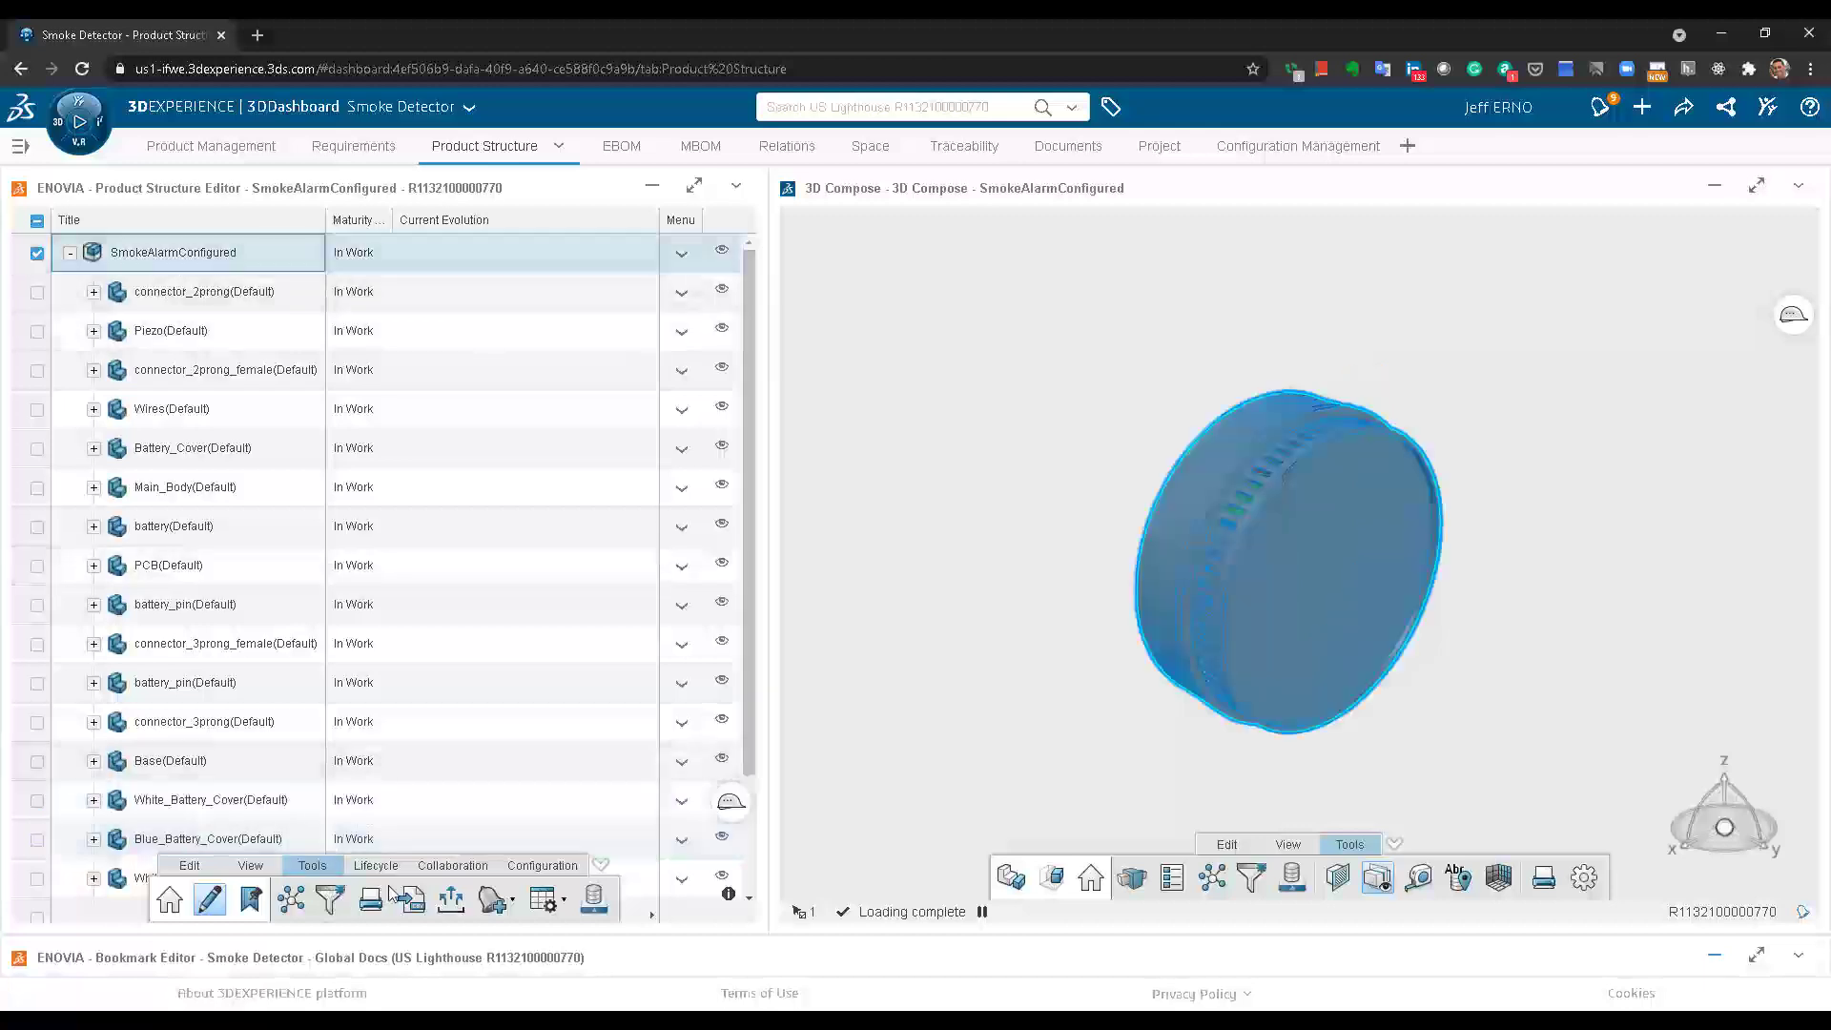
{"action": "left_click", "coordinate": [527, 869]}
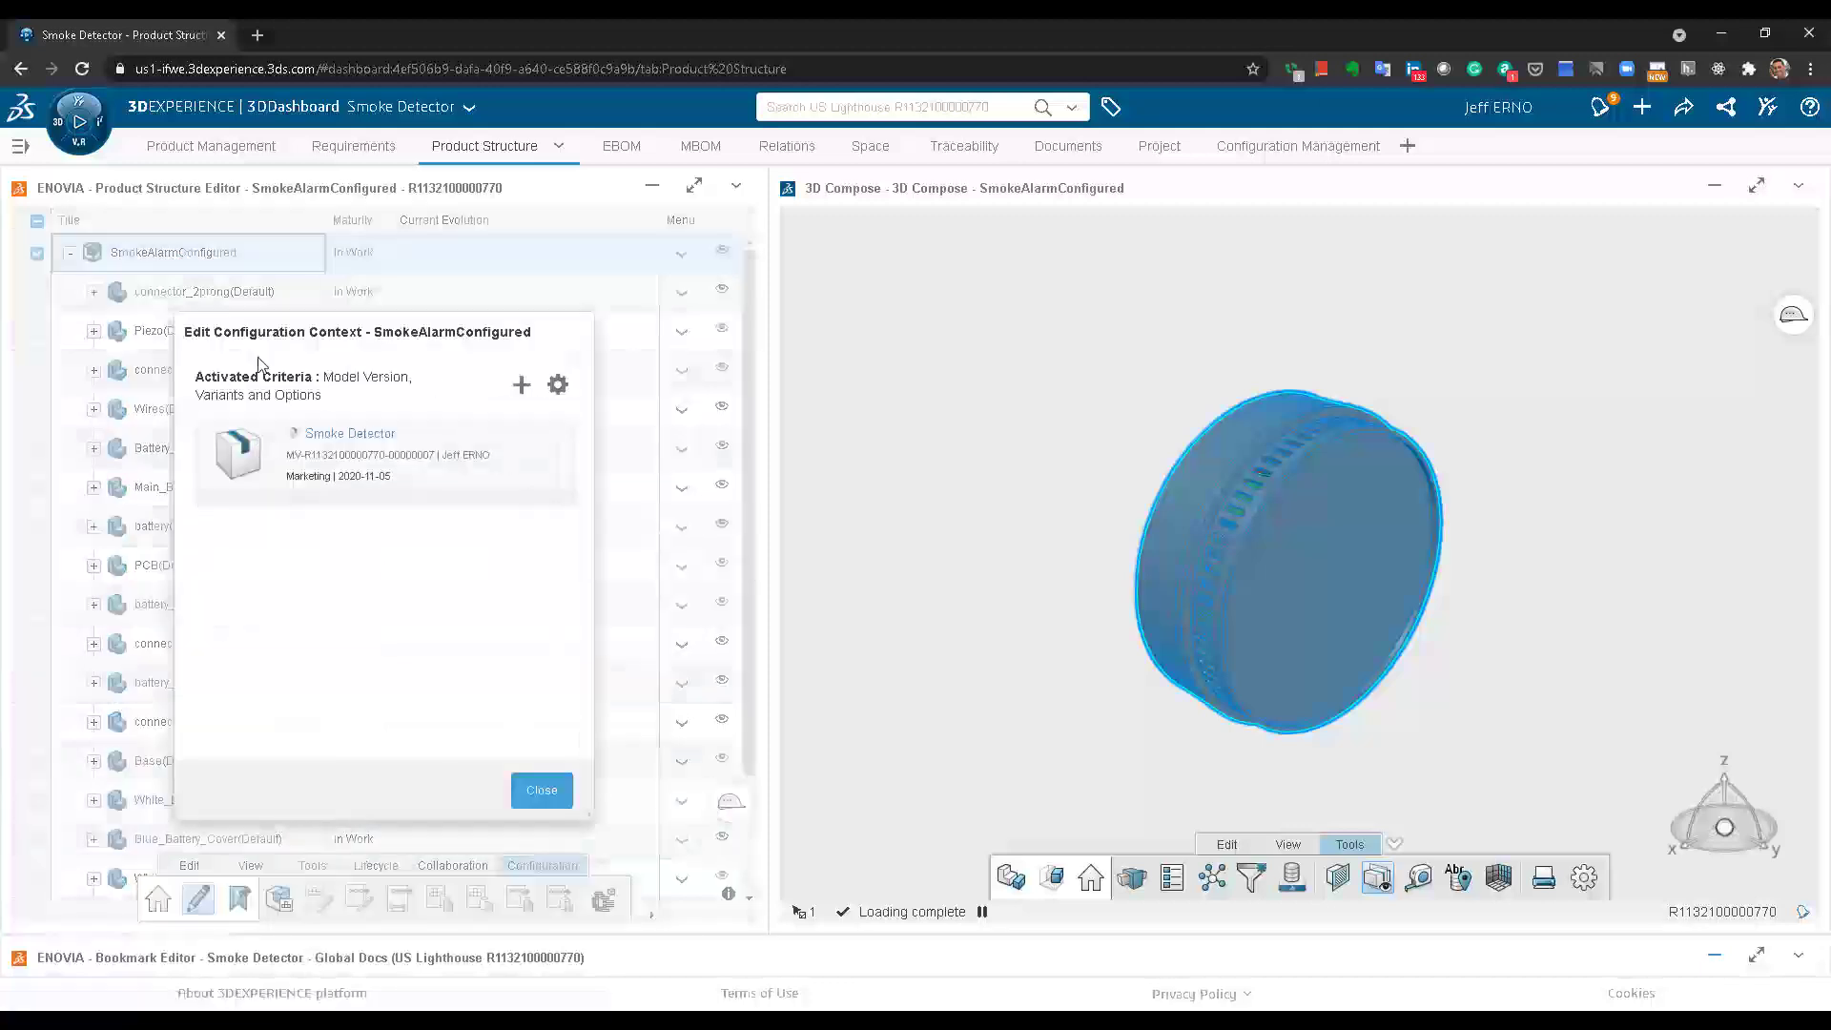
{"action": "left_click", "coordinate": [541, 791]}
{"action": "scroll", "coordinate": [476, 687], "scroll_direction": "down", "scroll_amount": 3}
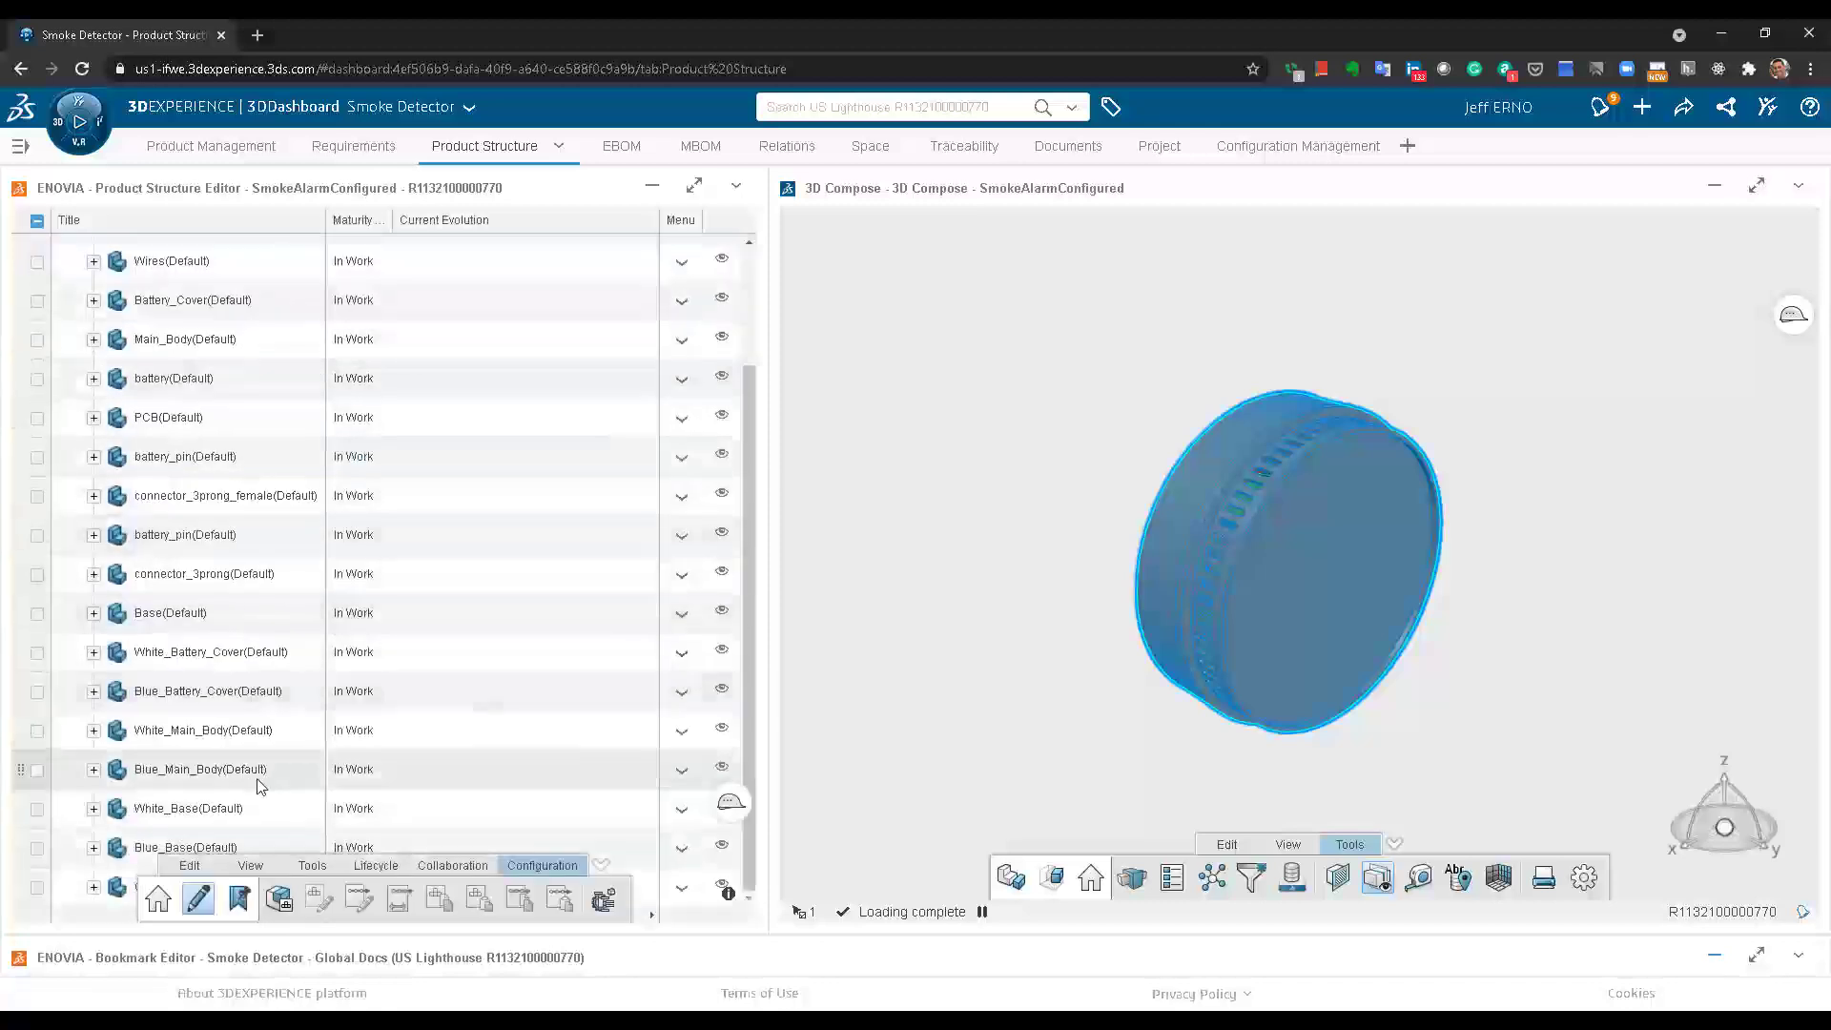
{"action": "left_click", "coordinate": [254, 651]}
{"action": "left_click", "coordinate": [262, 692], "text": "ctrl"}
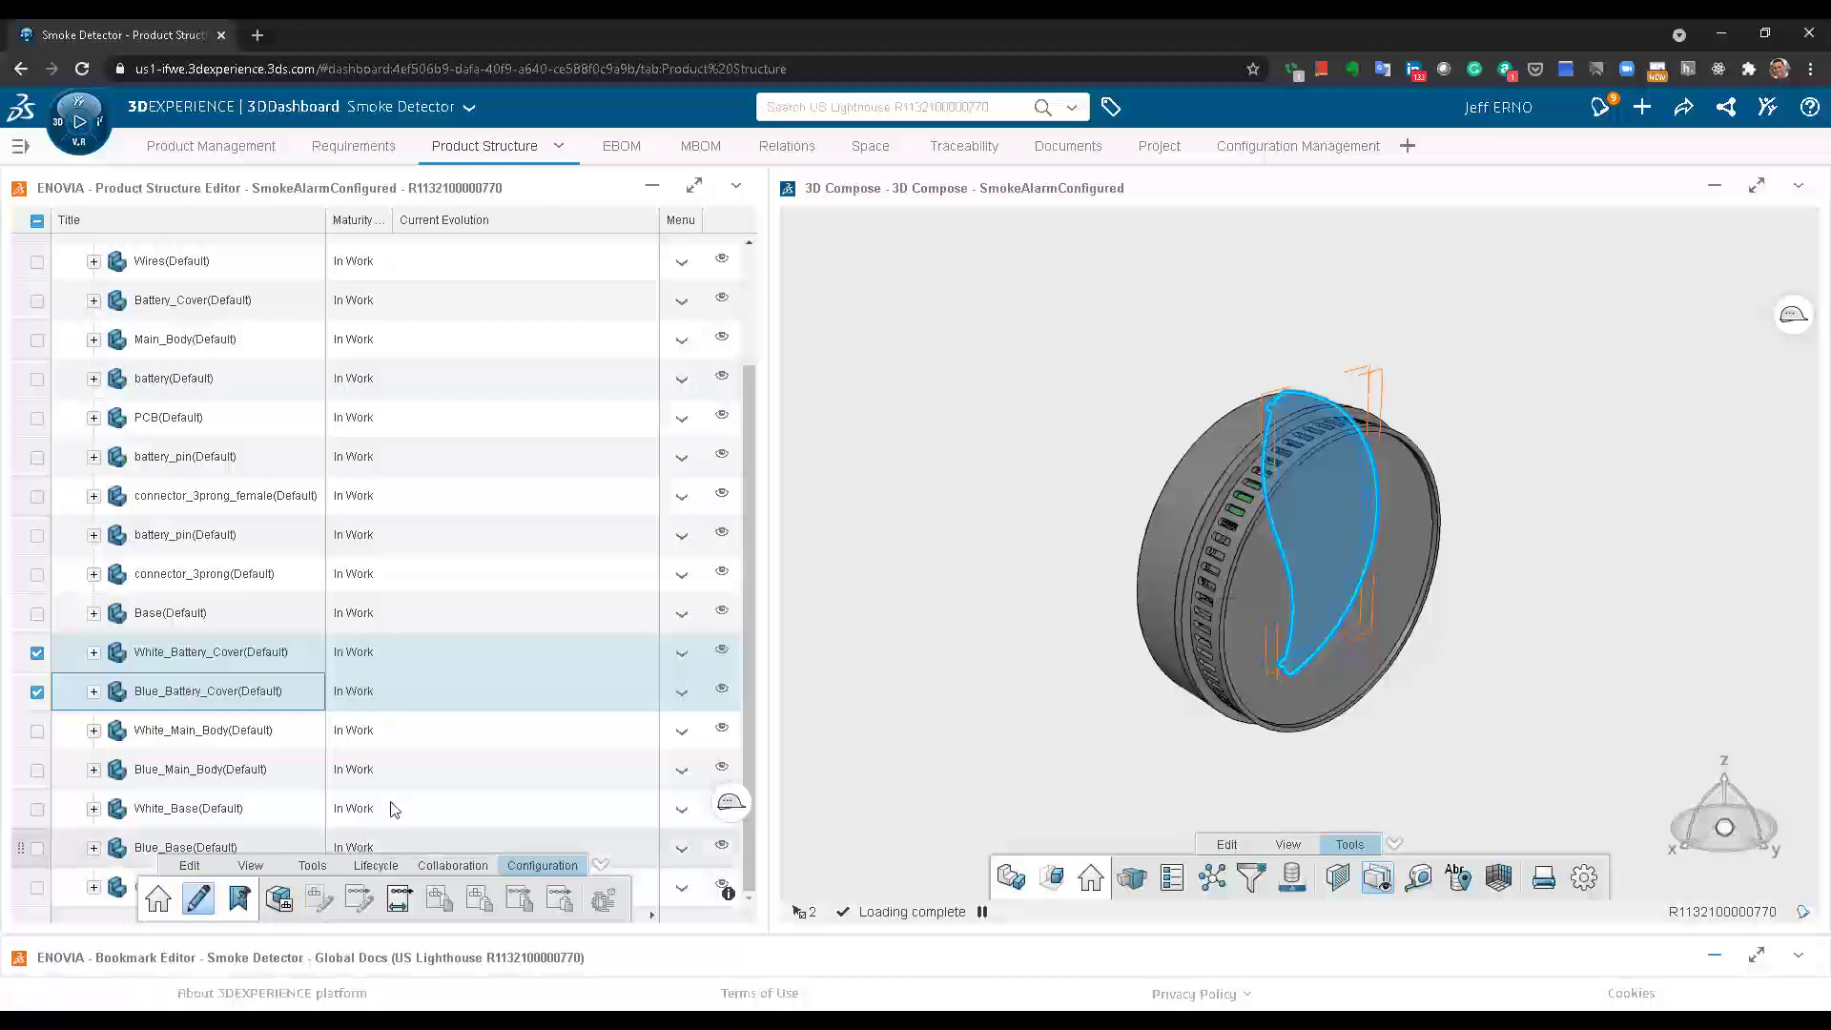
Add Blue to White_Battery_Cover's effectivity, making it Color(White,Blue), and apply
{"action": "left_click", "coordinate": [488, 673]}
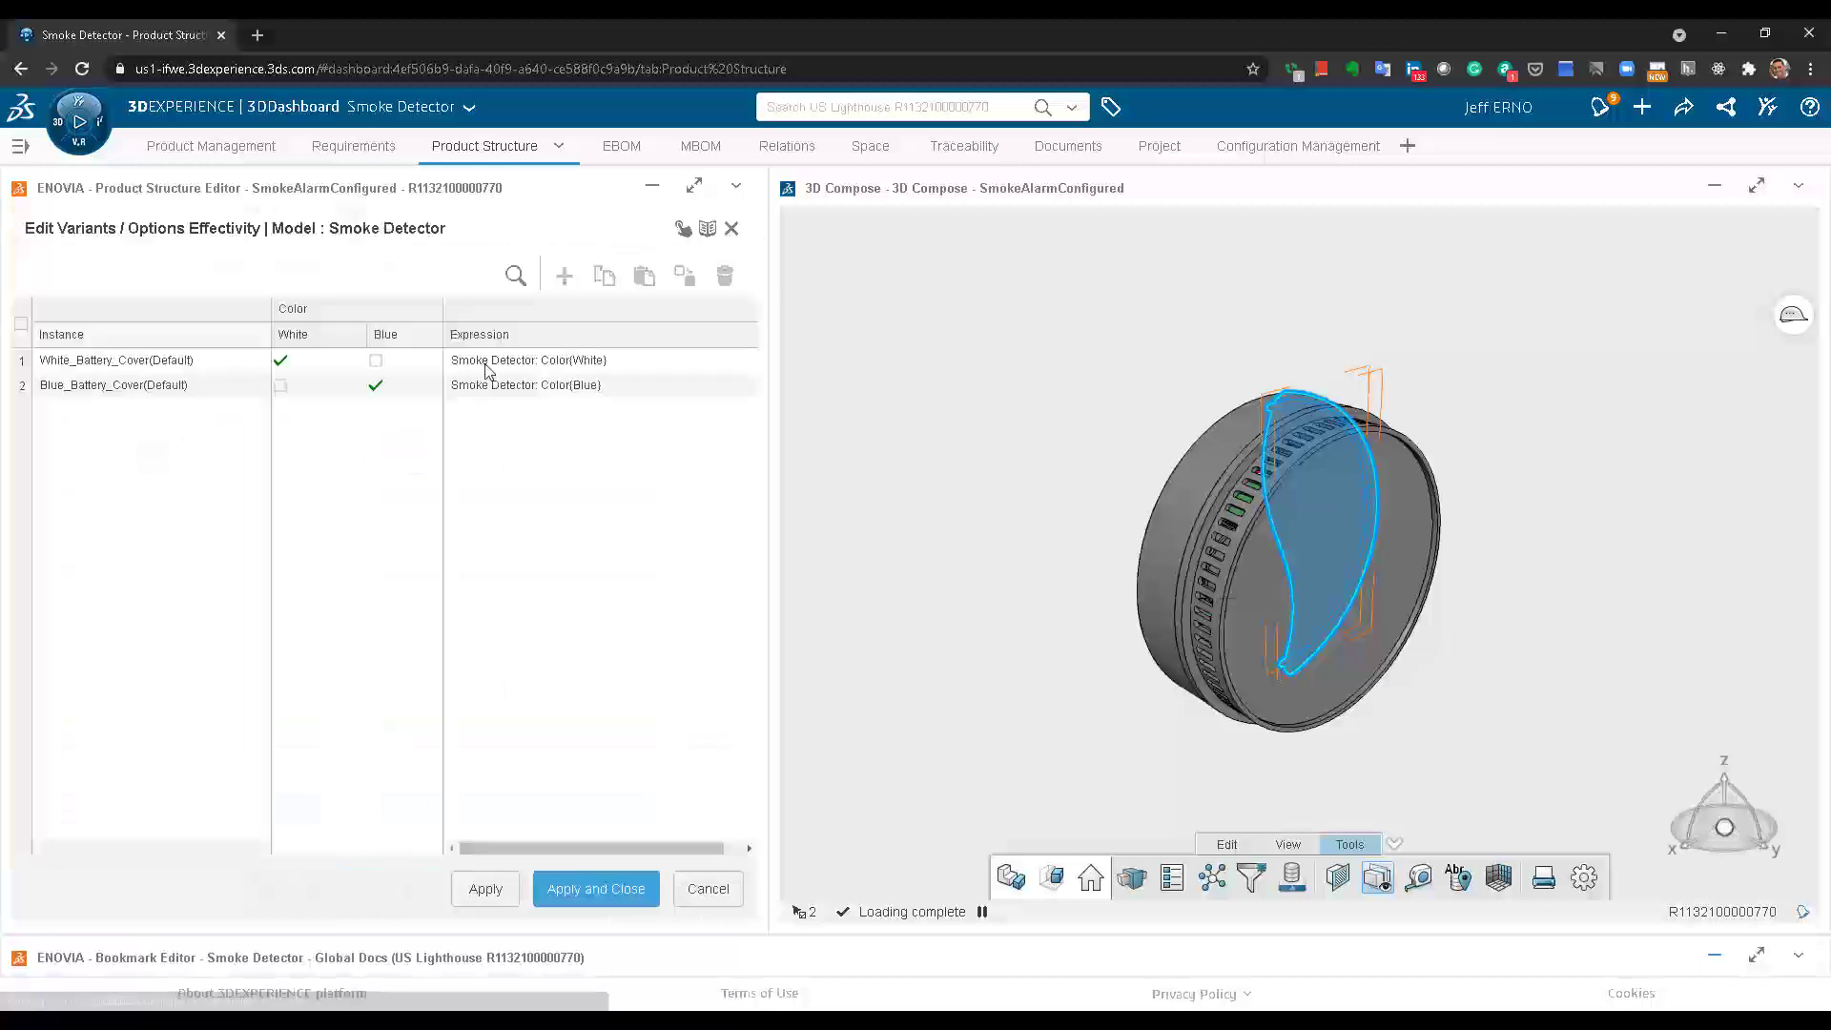
{"action": "left_click", "coordinate": [375, 362]}
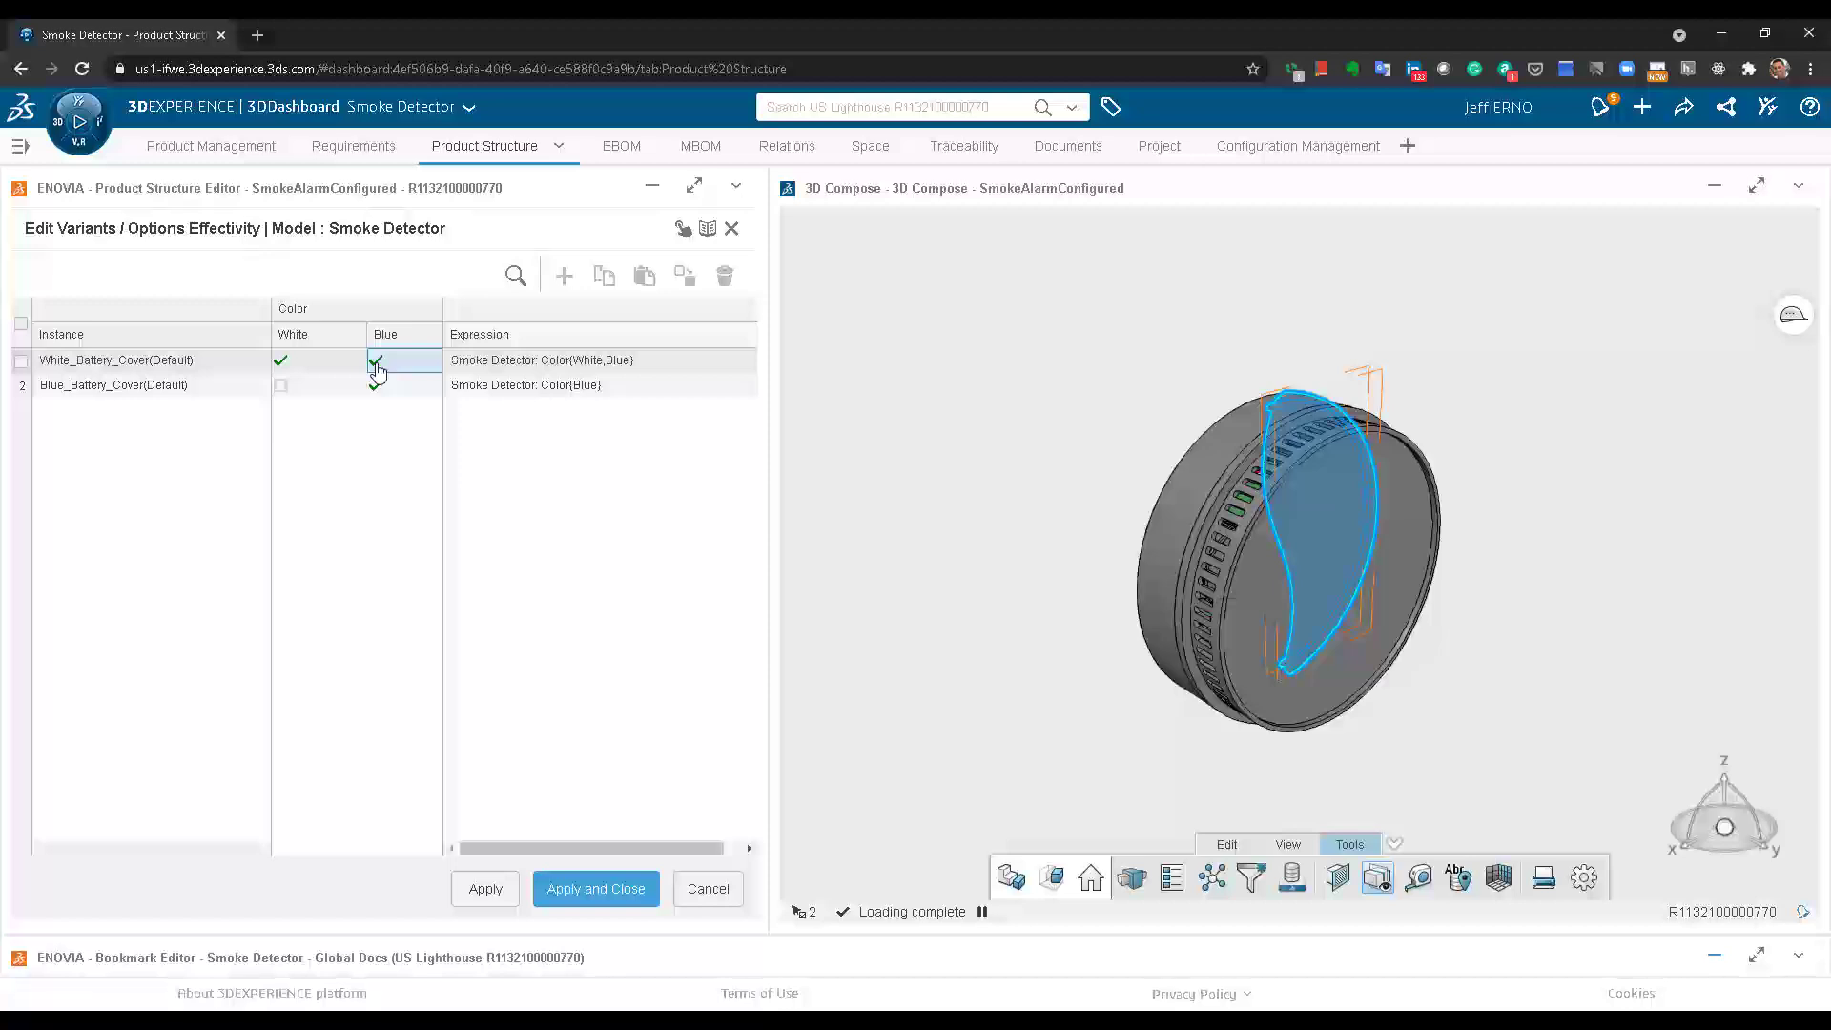
{"action": "left_click", "coordinate": [708, 888]}
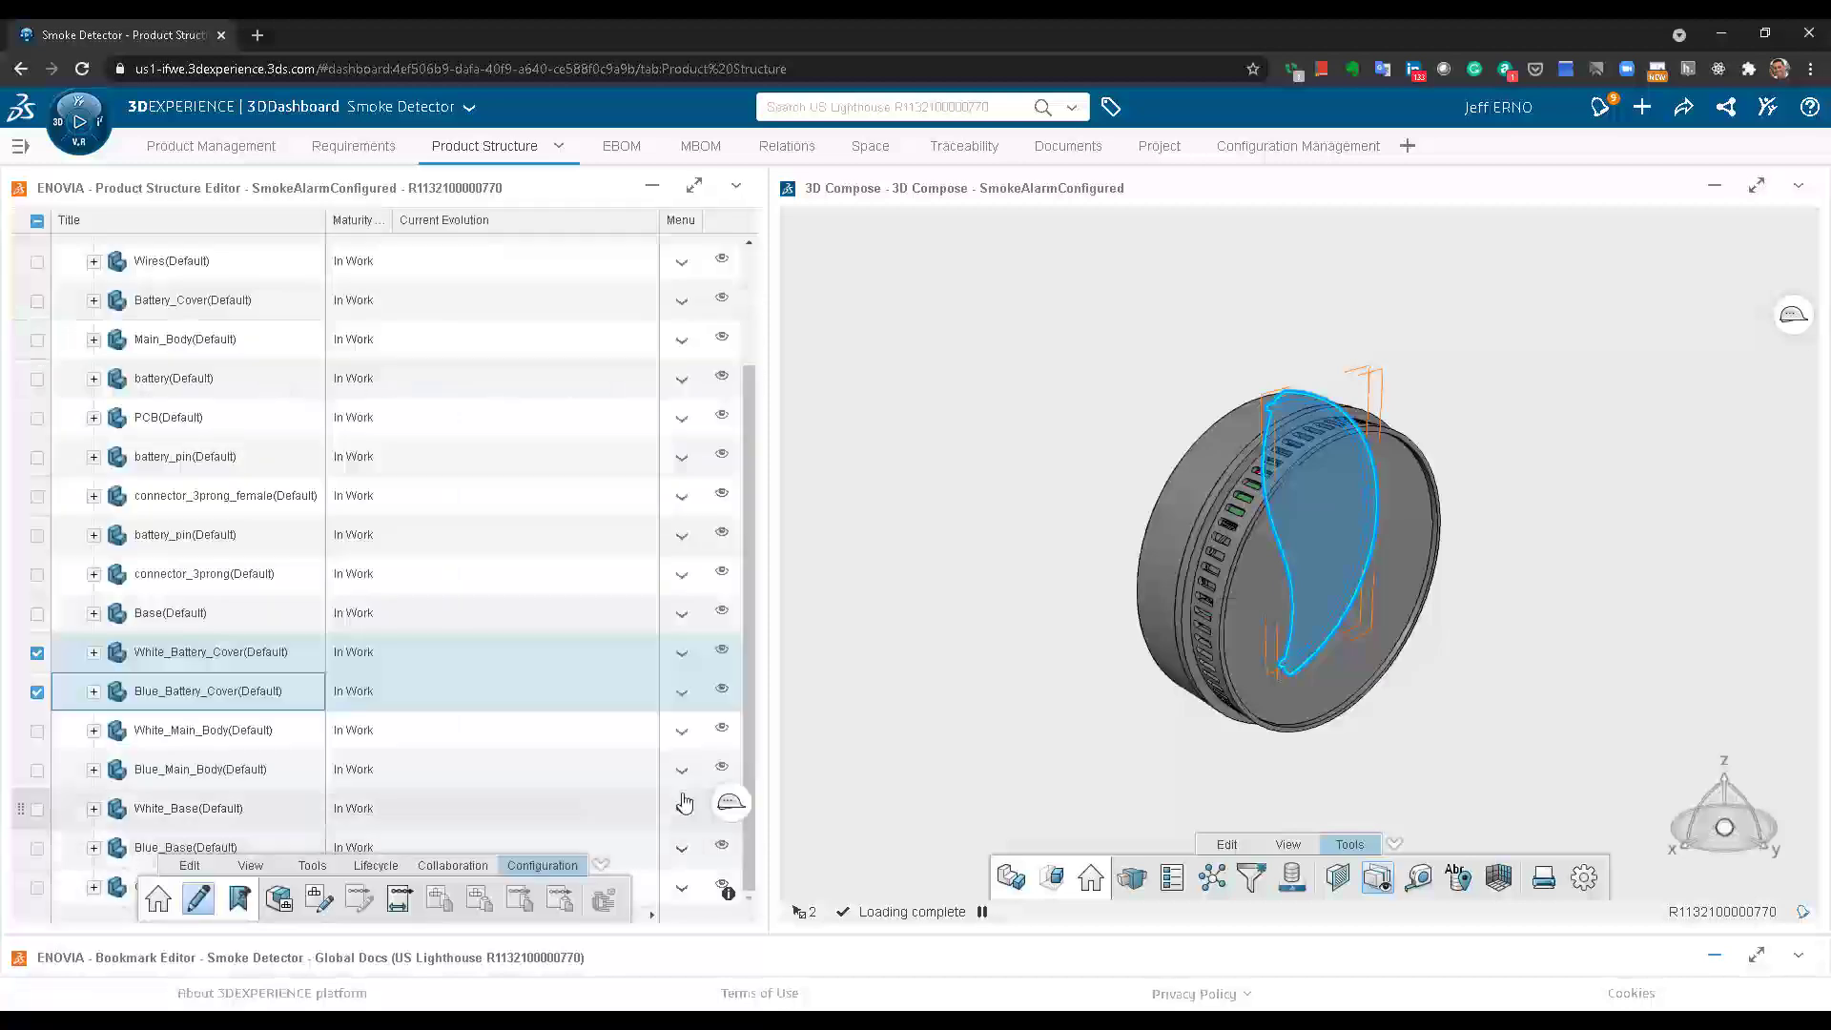
{"action": "left_click", "coordinate": [877, 696]}
{"action": "scroll", "coordinate": [296, 496], "scroll_direction": "up", "scroll_amount": 3}
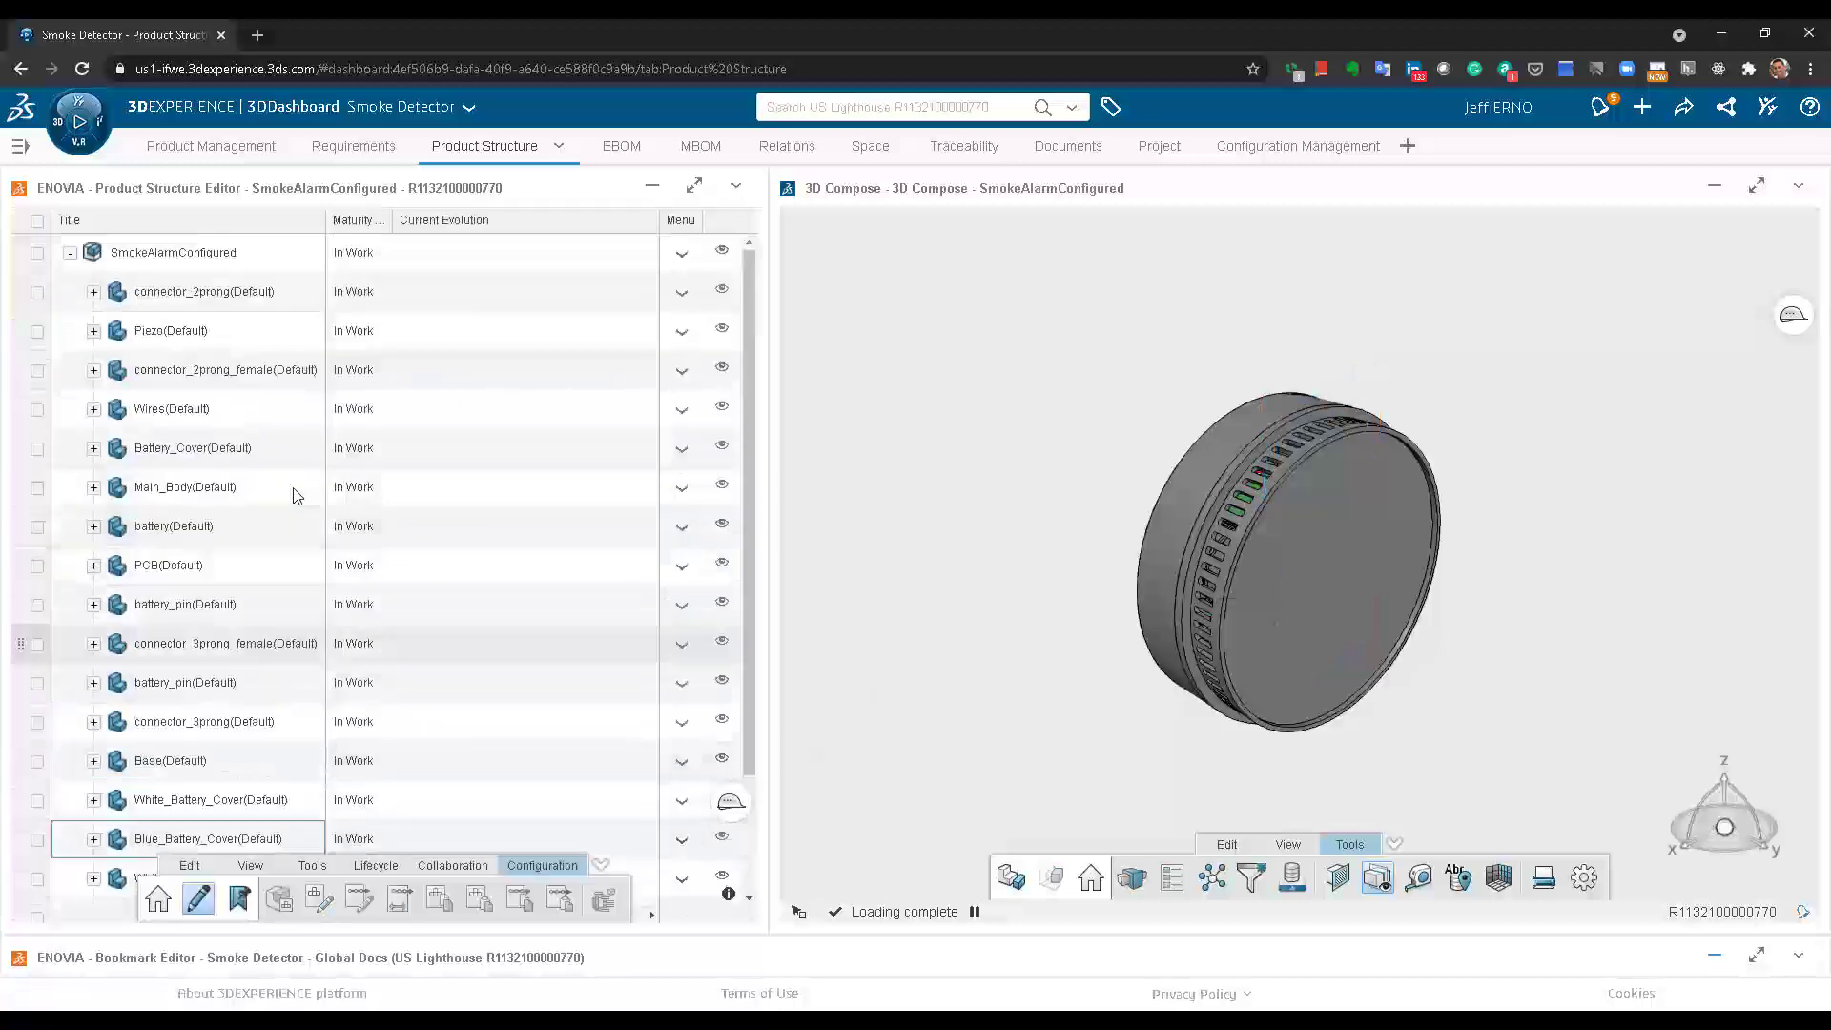
Apply a China_Blue configuration filter (Filter-24) to the SmokeAlarmConfigured product structure
{"action": "left_click", "coordinate": [281, 250]}
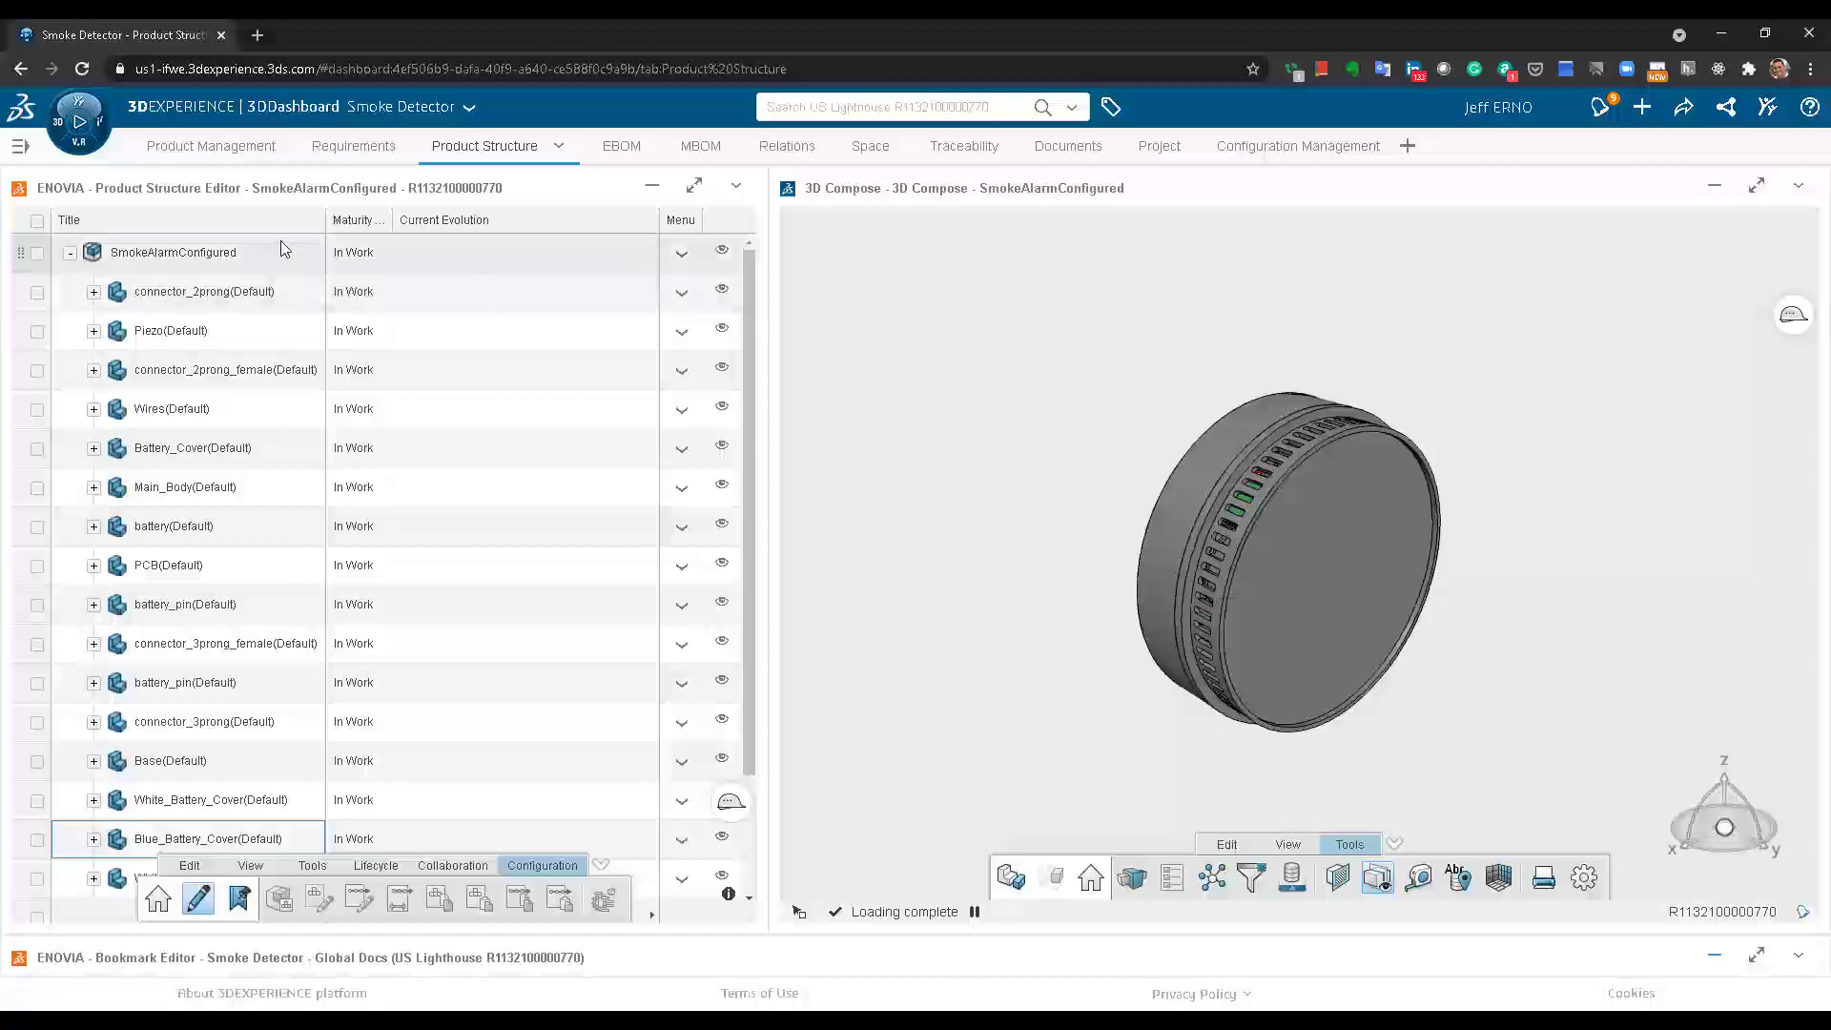
{"action": "left_click", "coordinate": [313, 865]}
{"action": "left_click", "coordinate": [331, 899]}
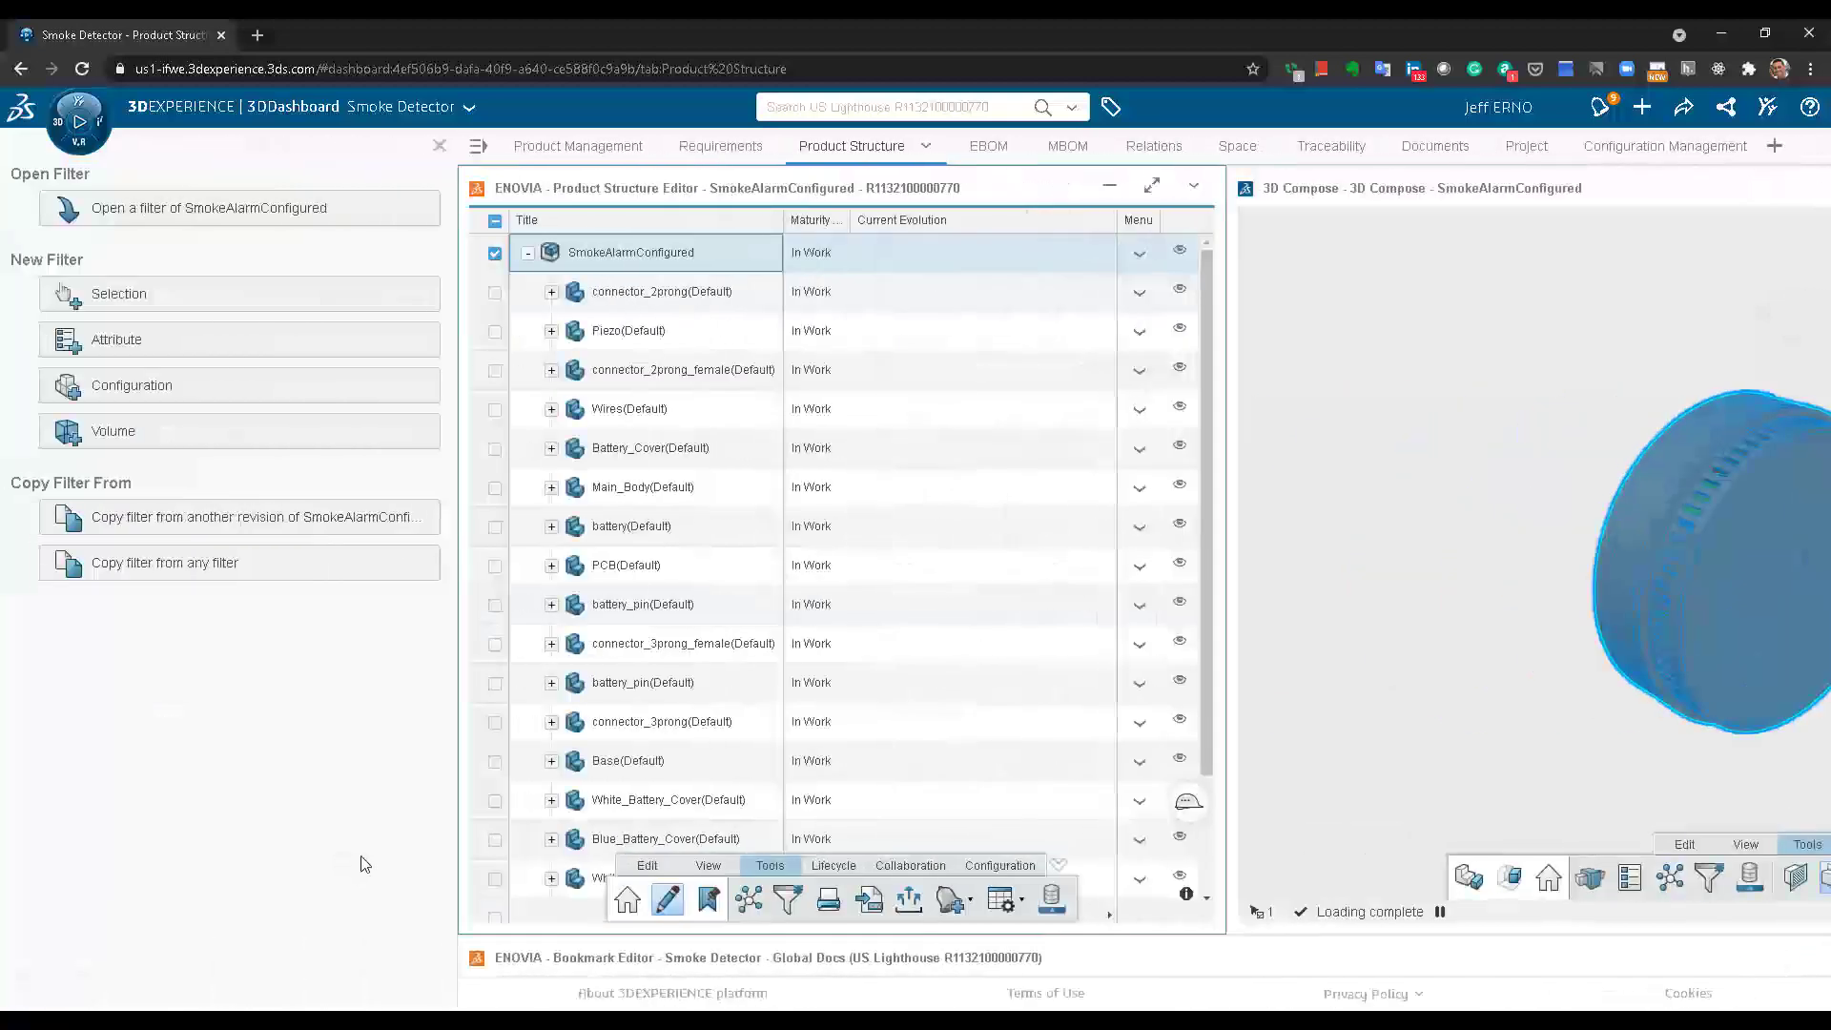
{"action": "left_click", "coordinate": [162, 391]}
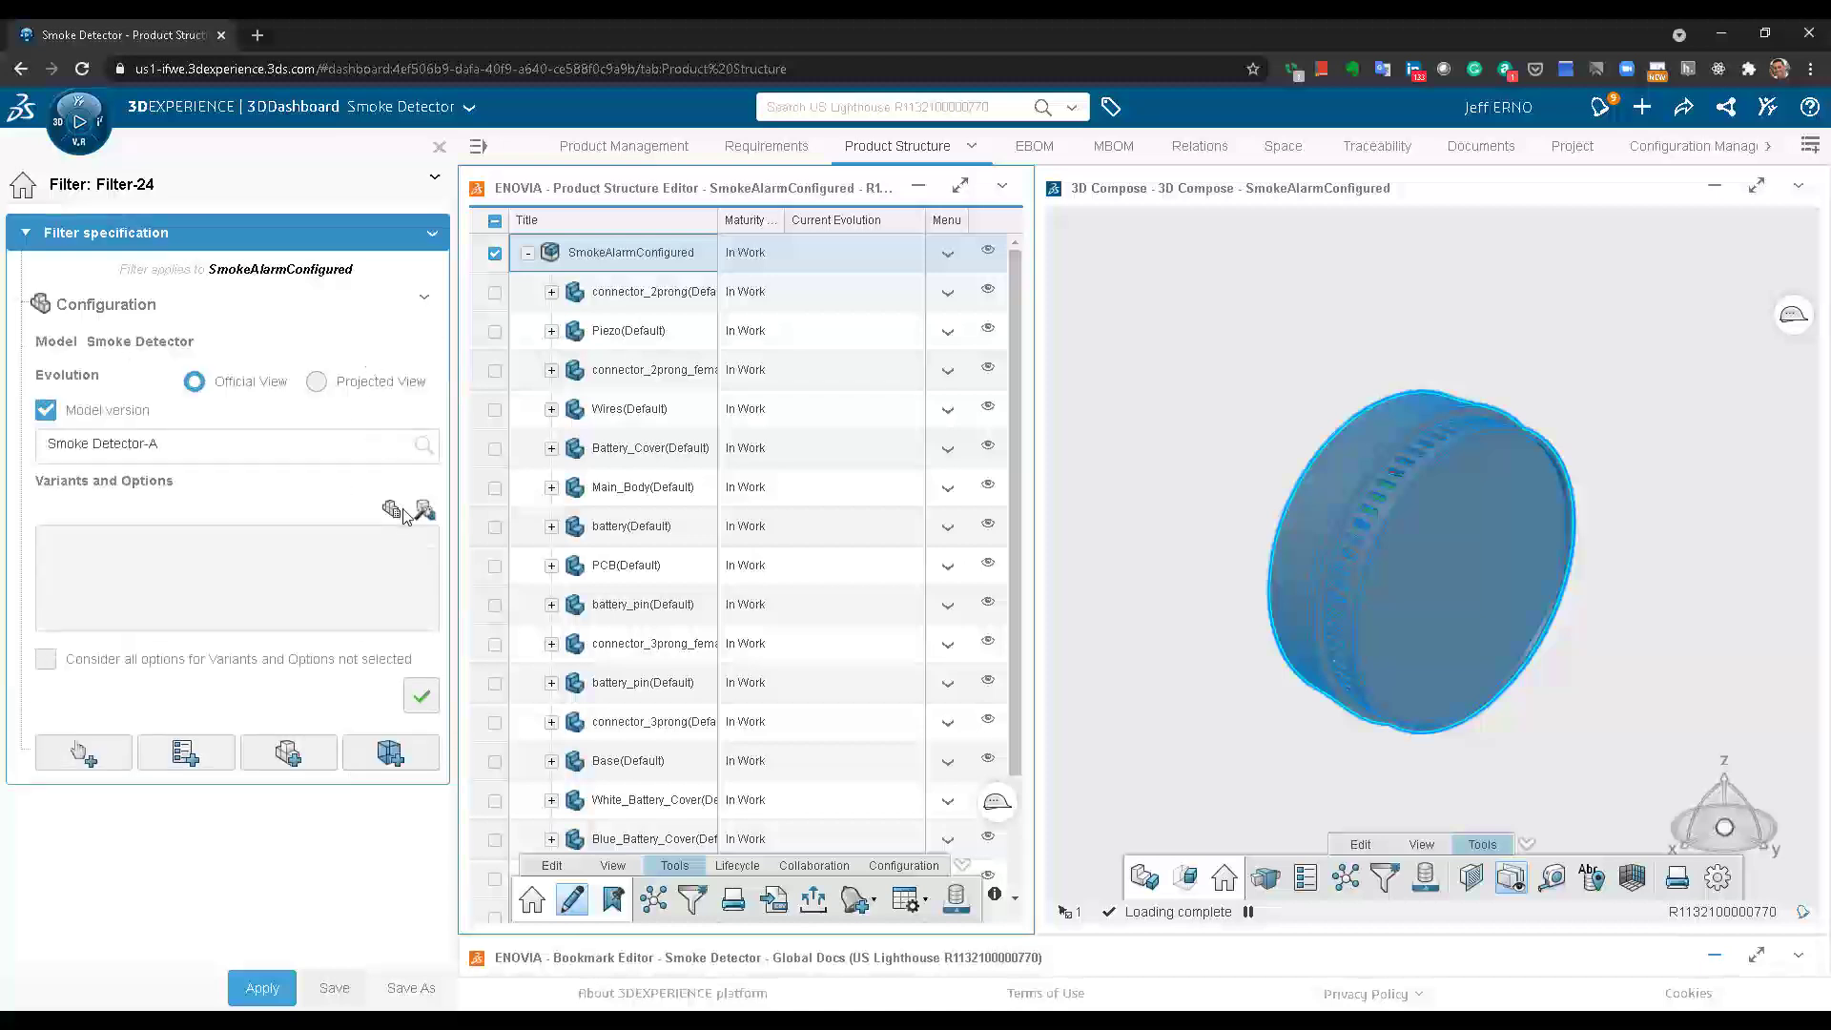
{"action": "left_click", "coordinate": [393, 510]}
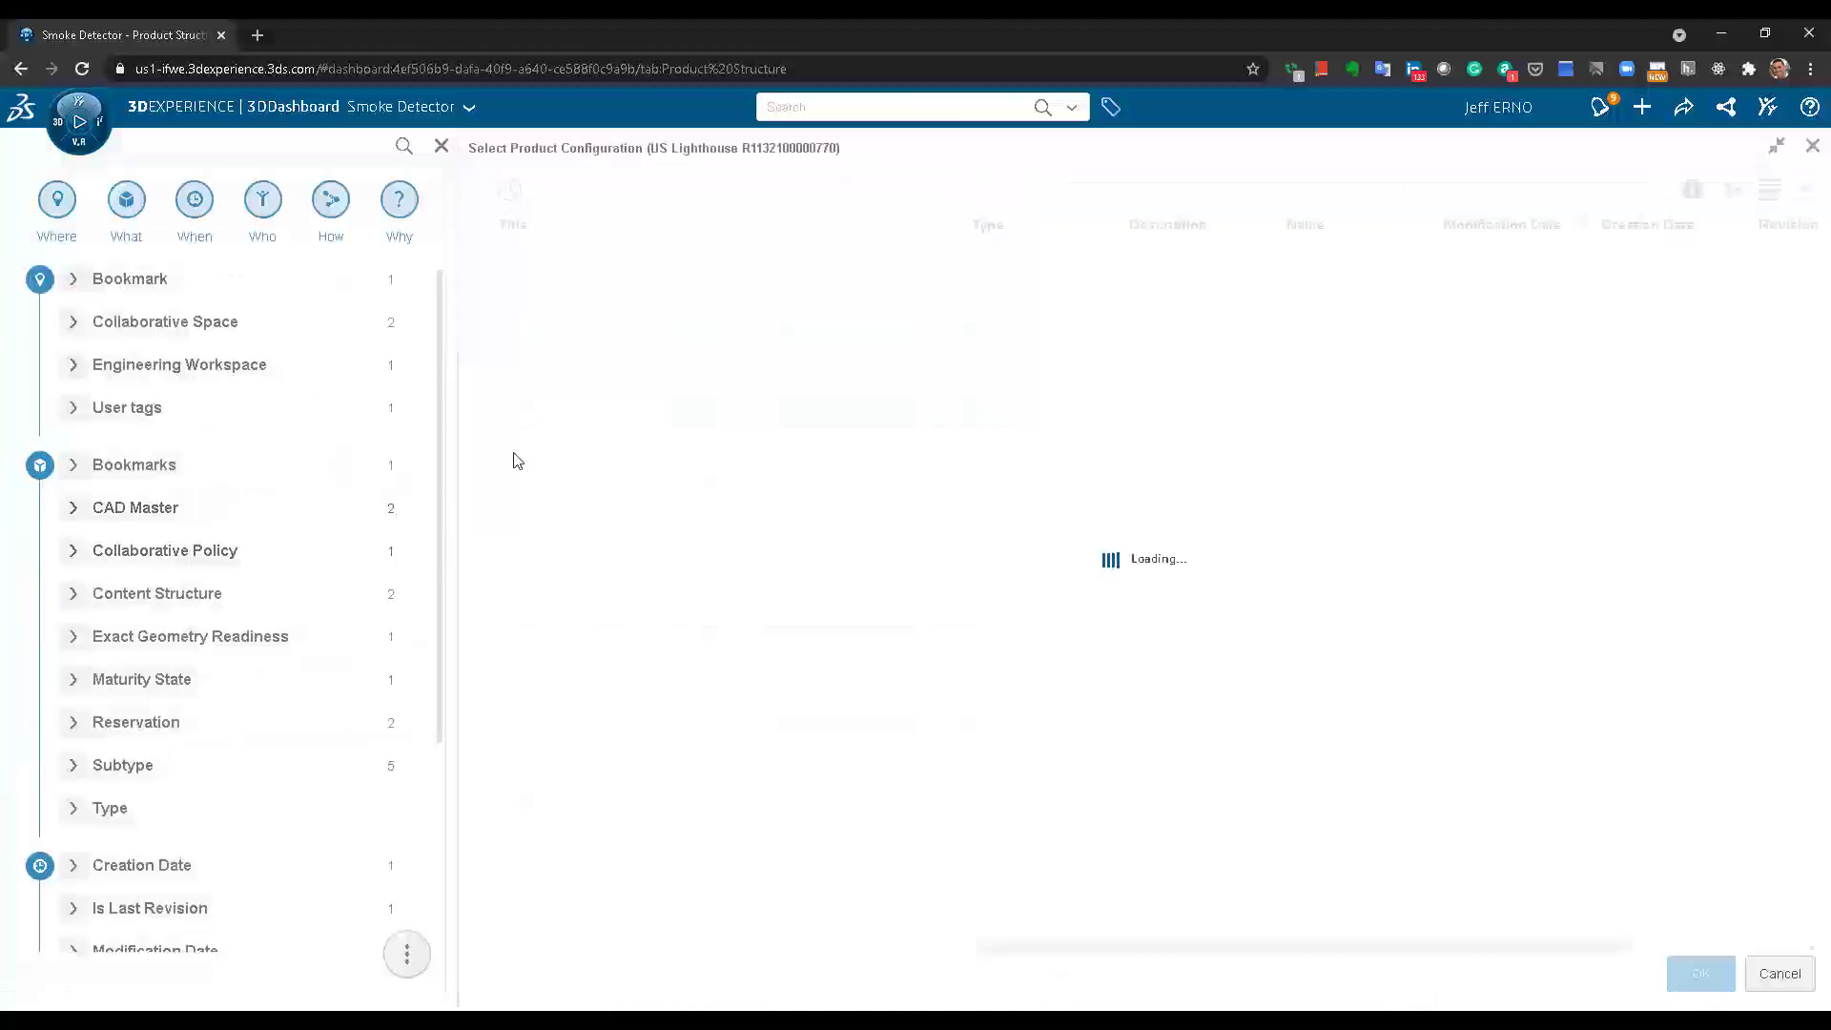
{"action": "left_click", "coordinate": [480, 325]}
{"action": "left_click", "coordinate": [1700, 972]}
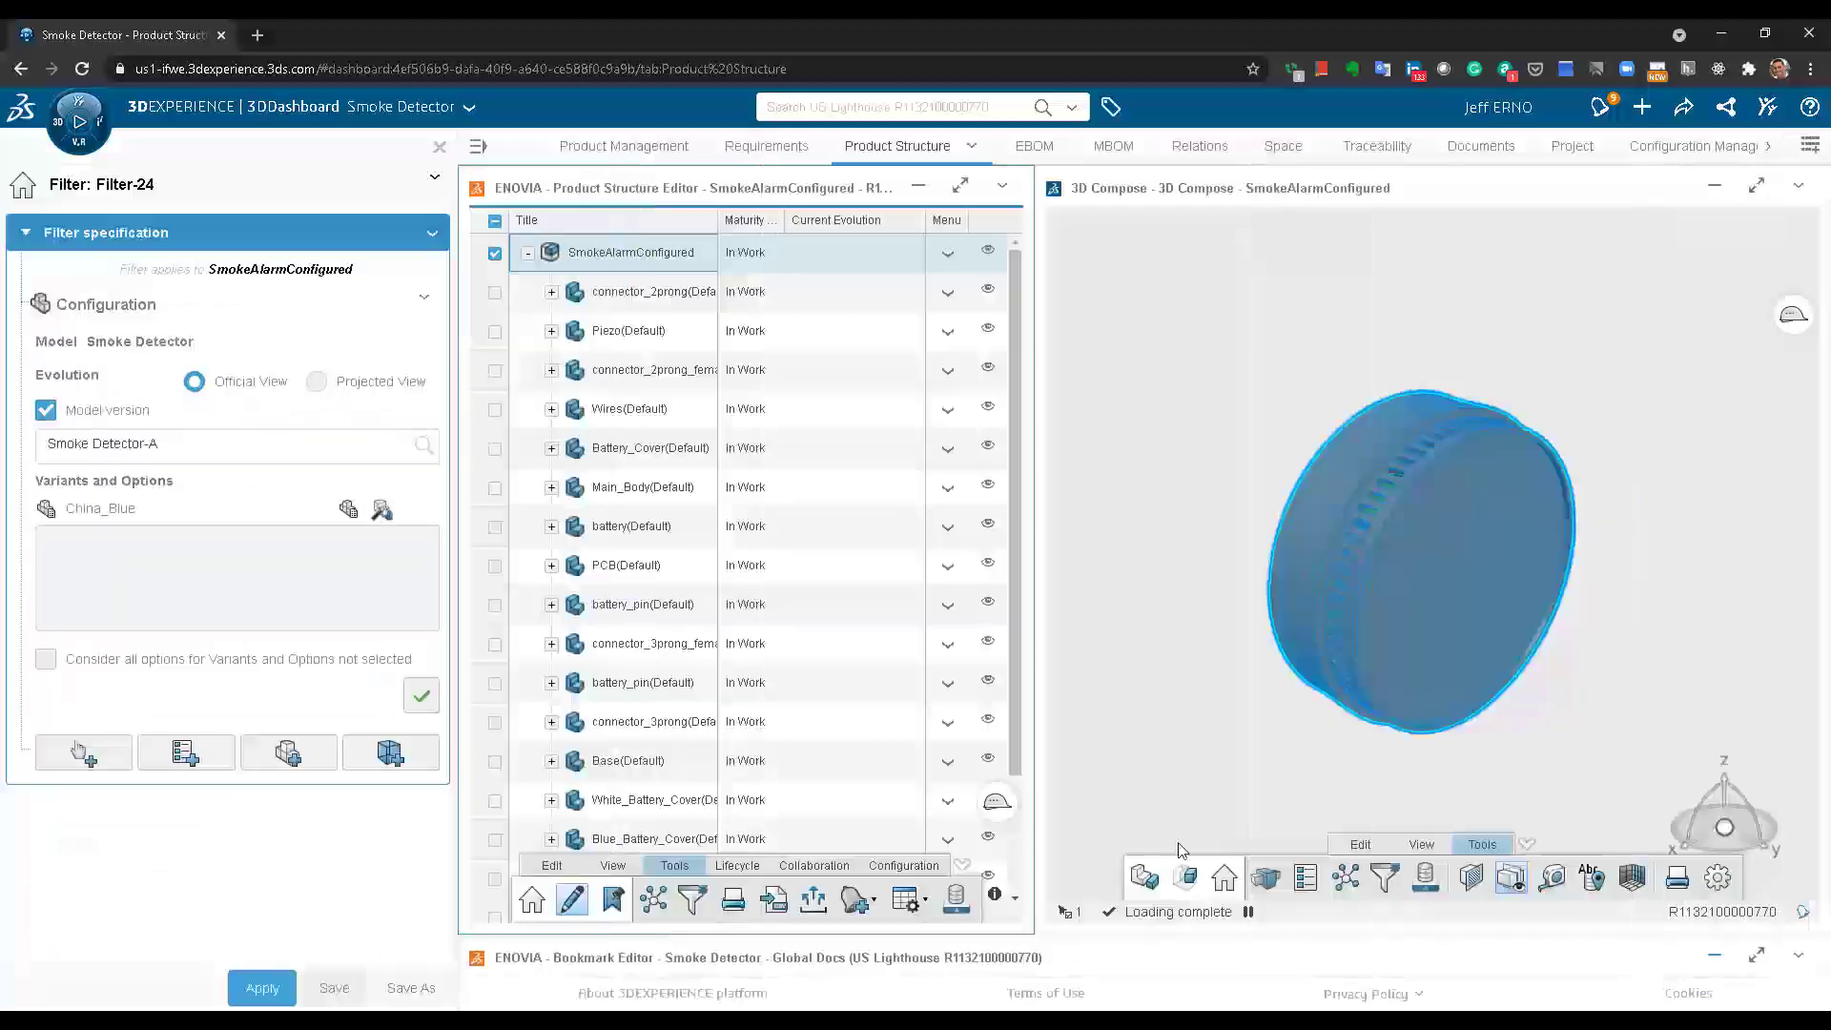
{"action": "left_click", "coordinate": [421, 696]}
{"action": "left_click", "coordinate": [263, 990]}
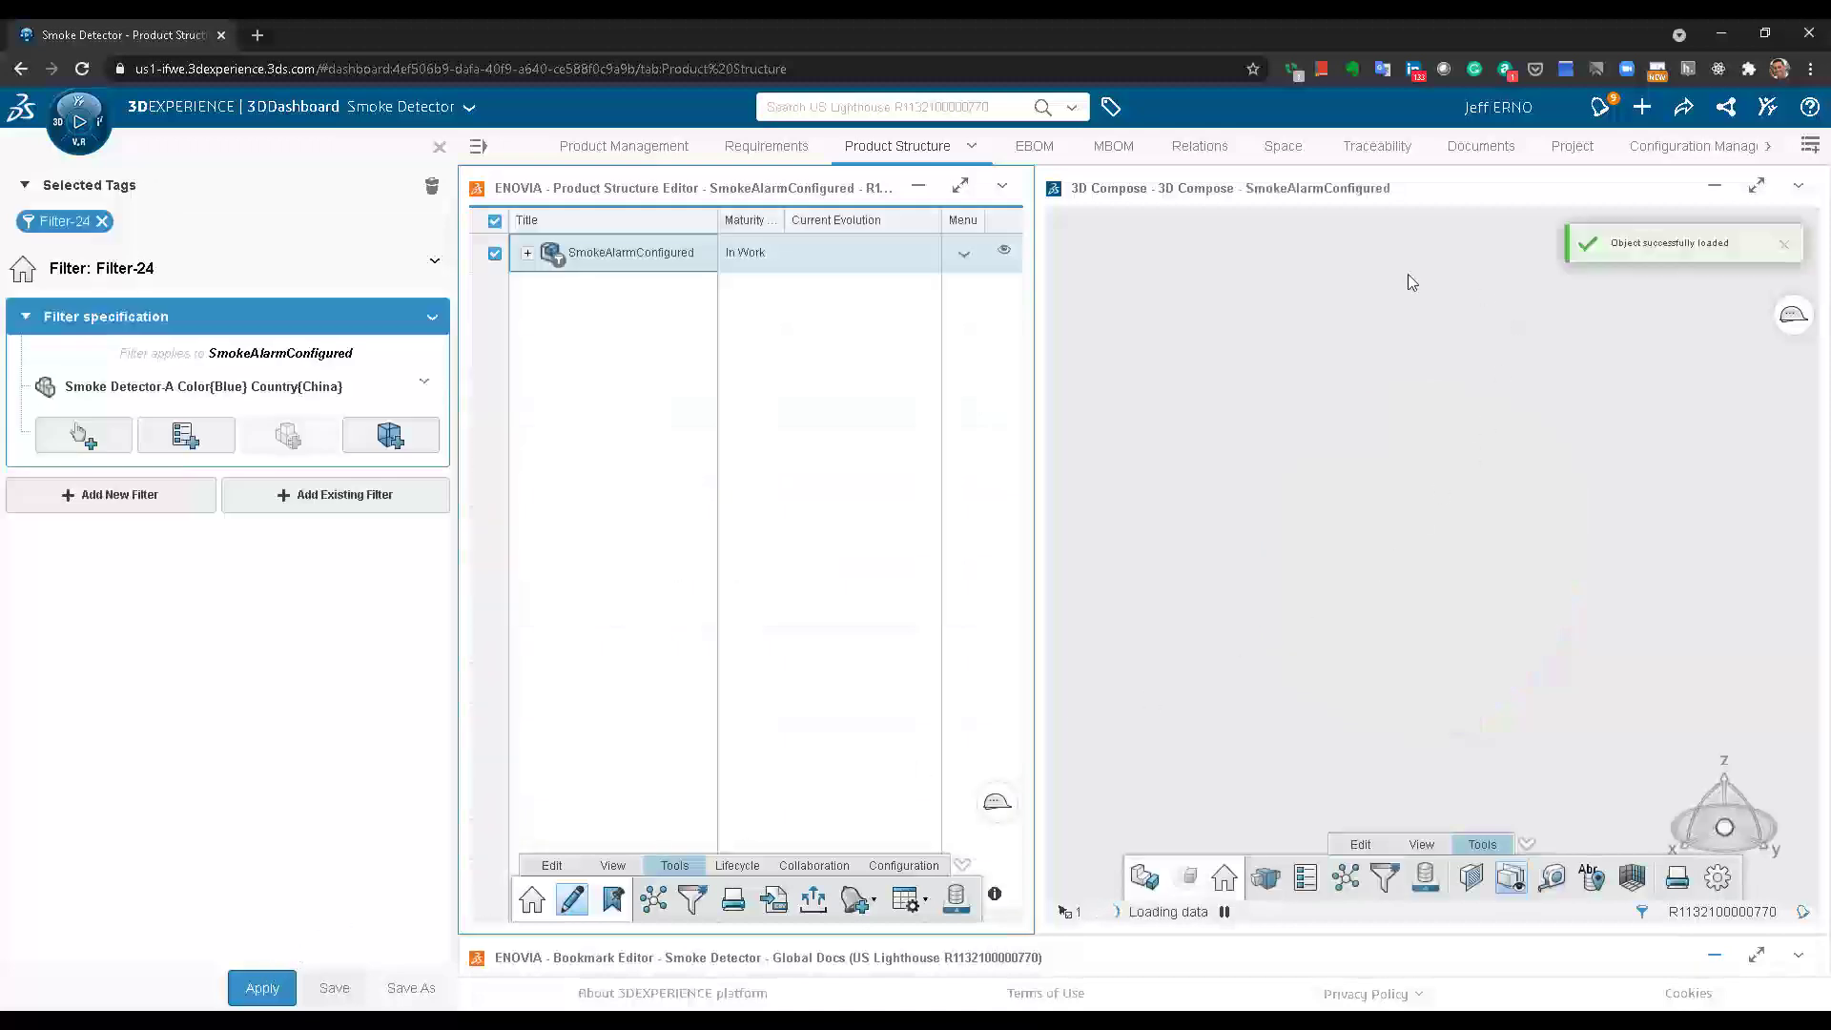
Rotate the model, expand SmokeAlarmConfigured to list the filtered parts, and close the filter panel
{"action": "left_click_drag", "start_coordinate": [1260, 399], "coordinate": [1687, 725]}
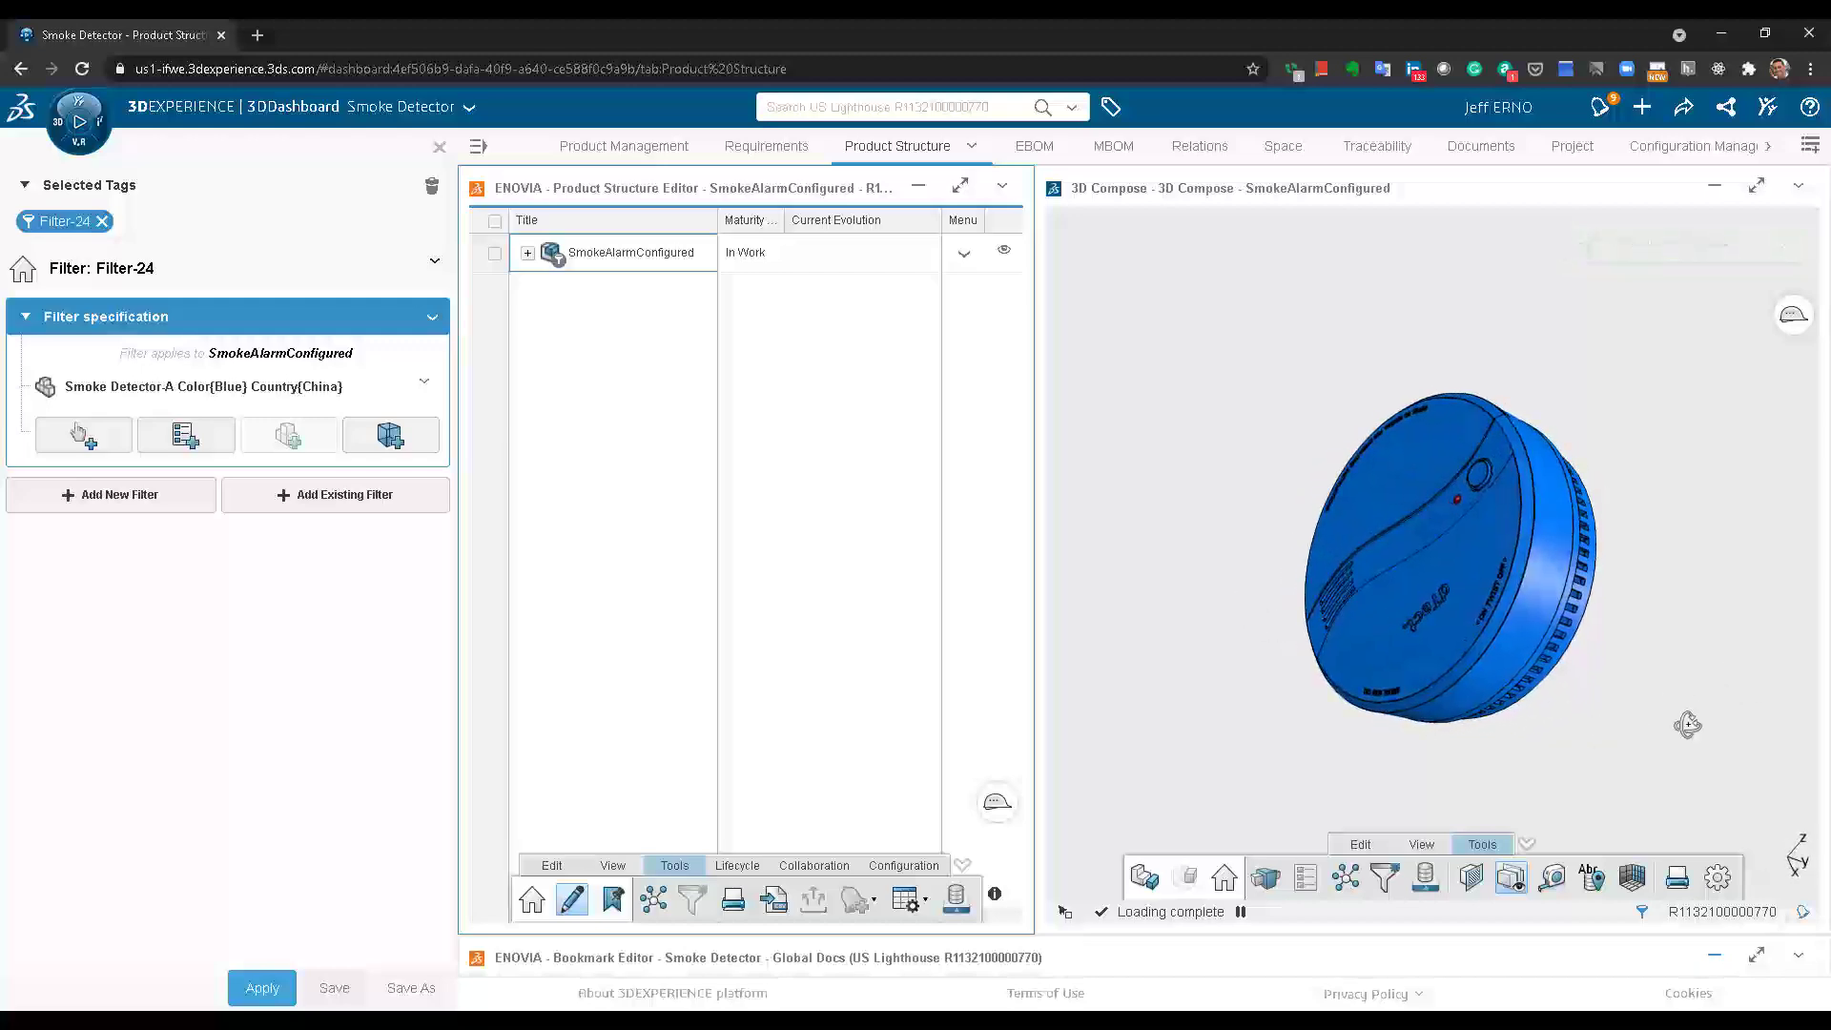
{"action": "left_click", "coordinate": [528, 255]}
{"action": "left_click", "coordinate": [439, 146]}
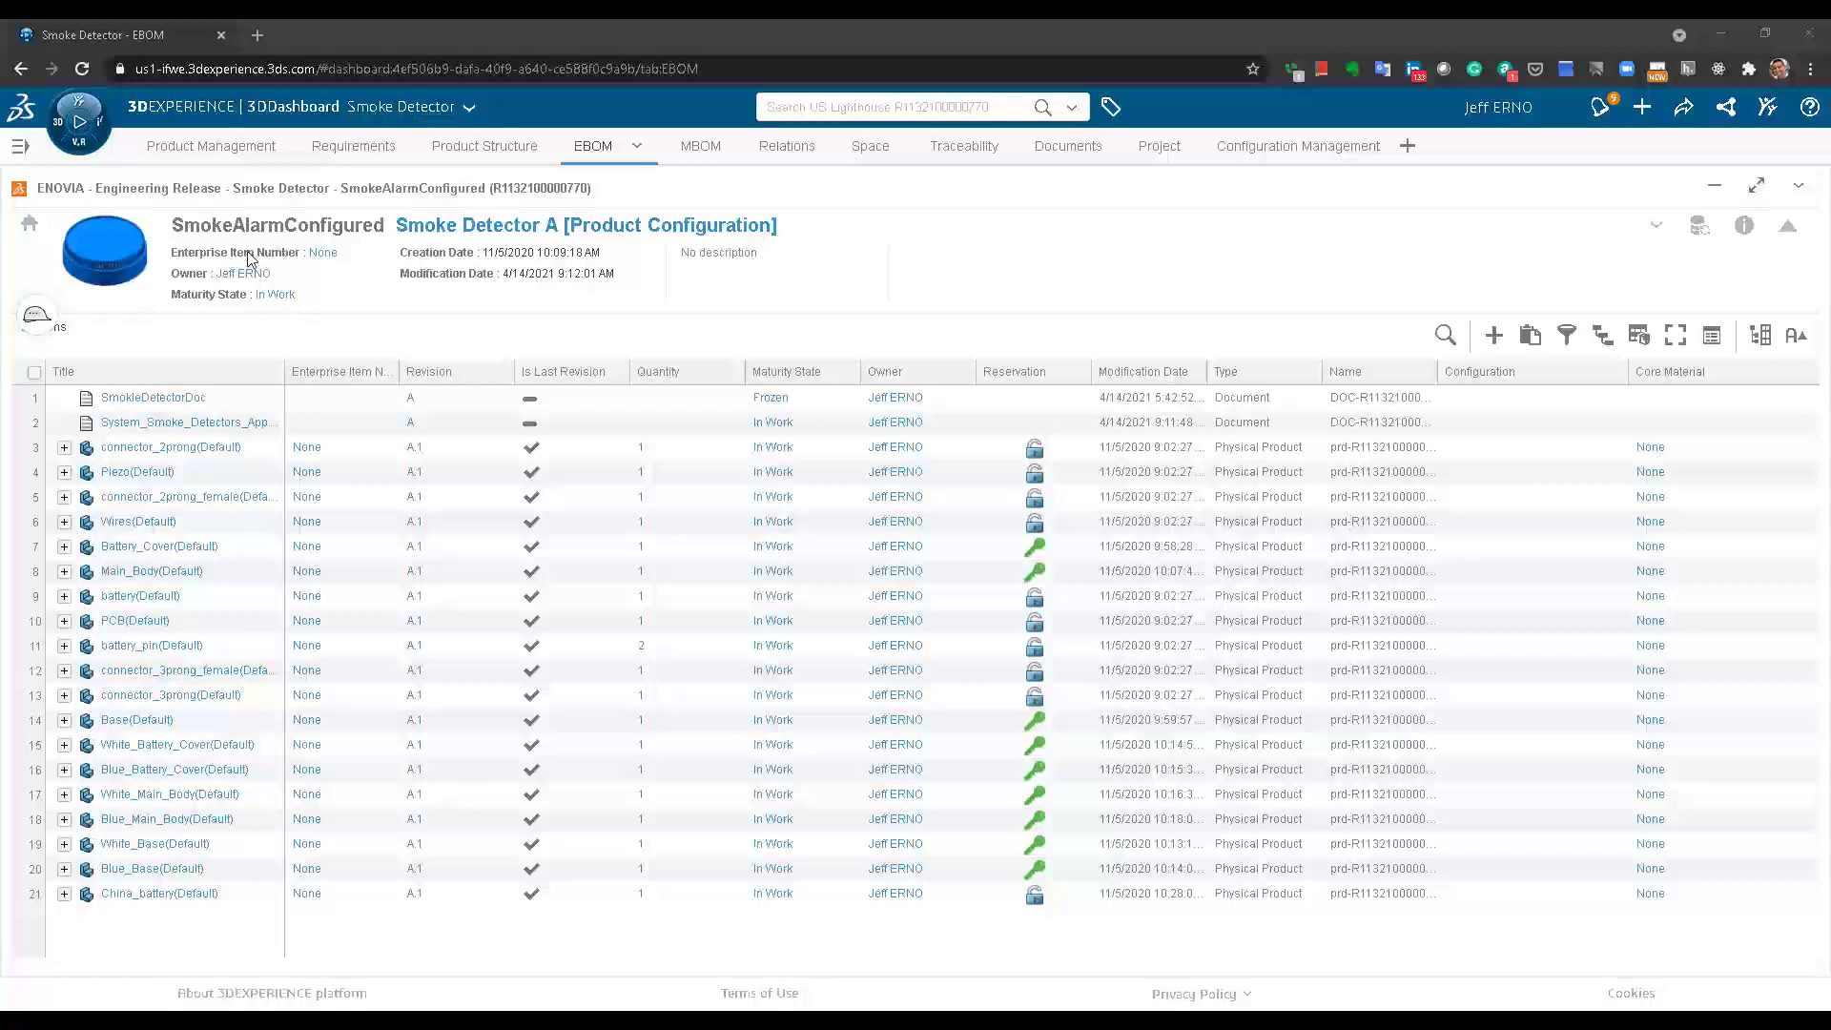
Choose China_Blue as the product configuration for the SmokeAlarmConfigured EBOM
{"action": "left_click", "coordinate": [709, 228]}
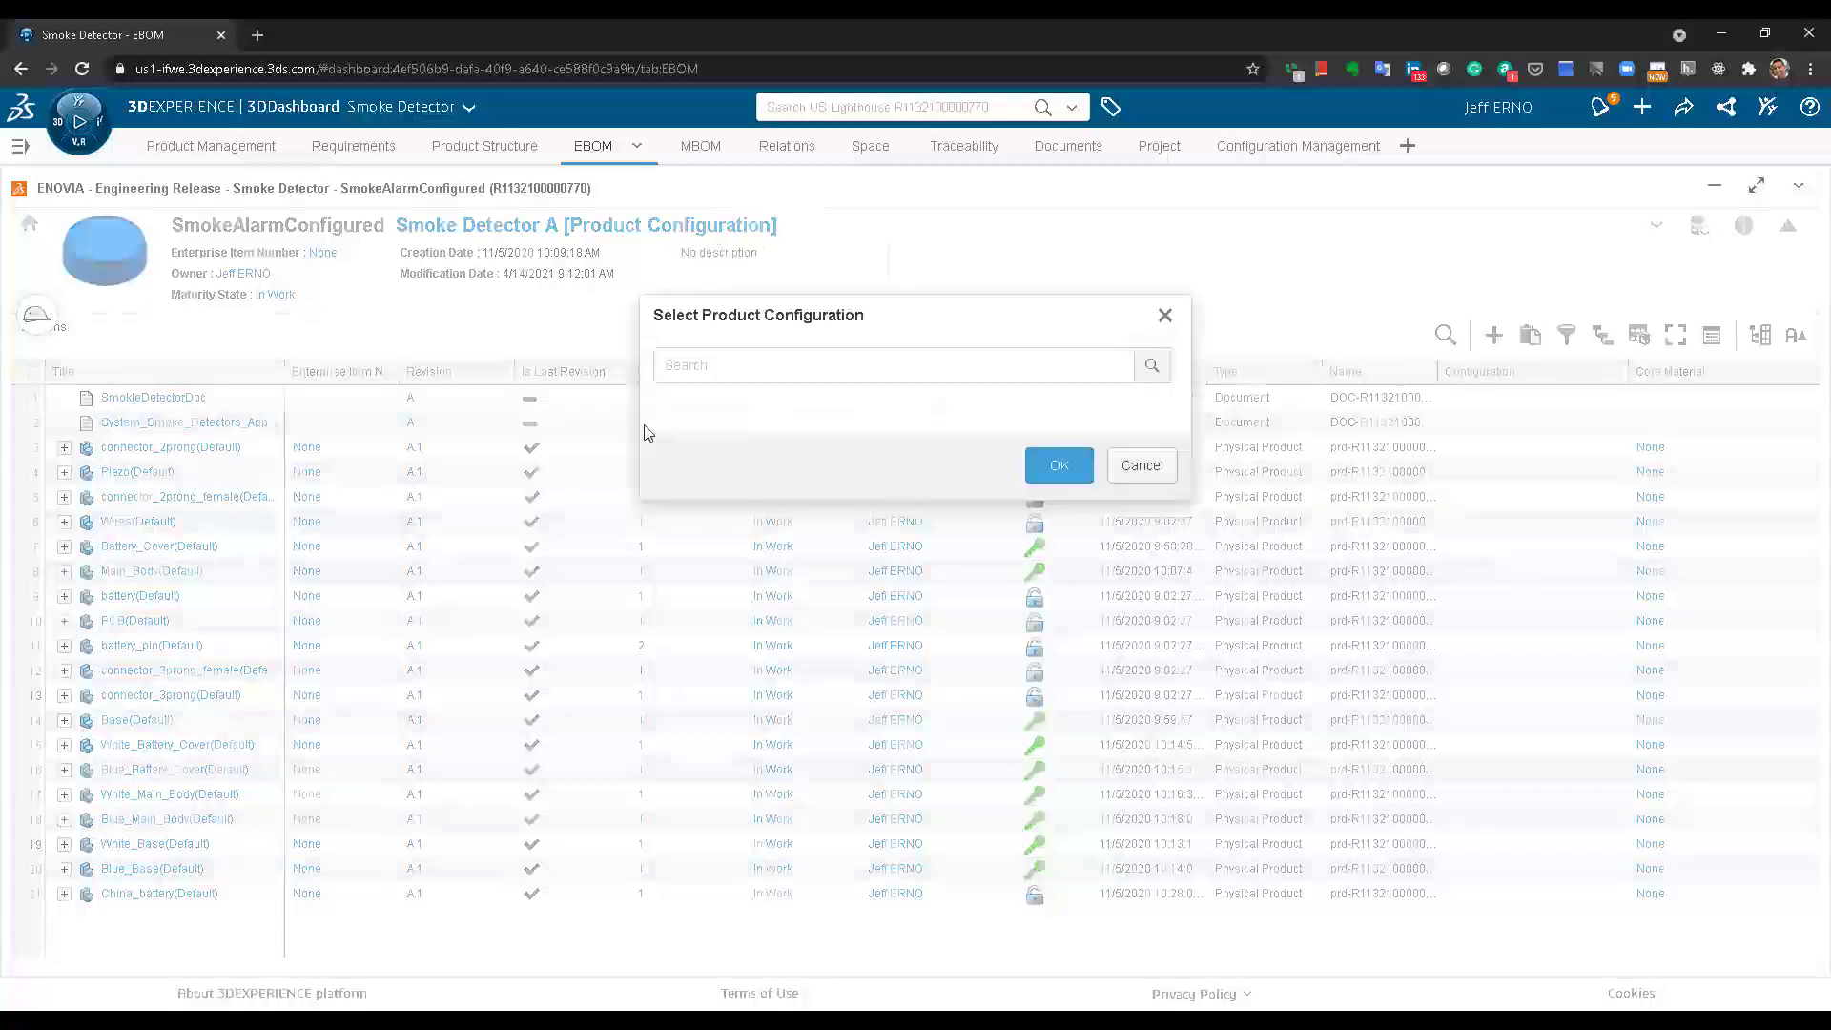
{"action": "left_click", "coordinate": [1152, 366]}
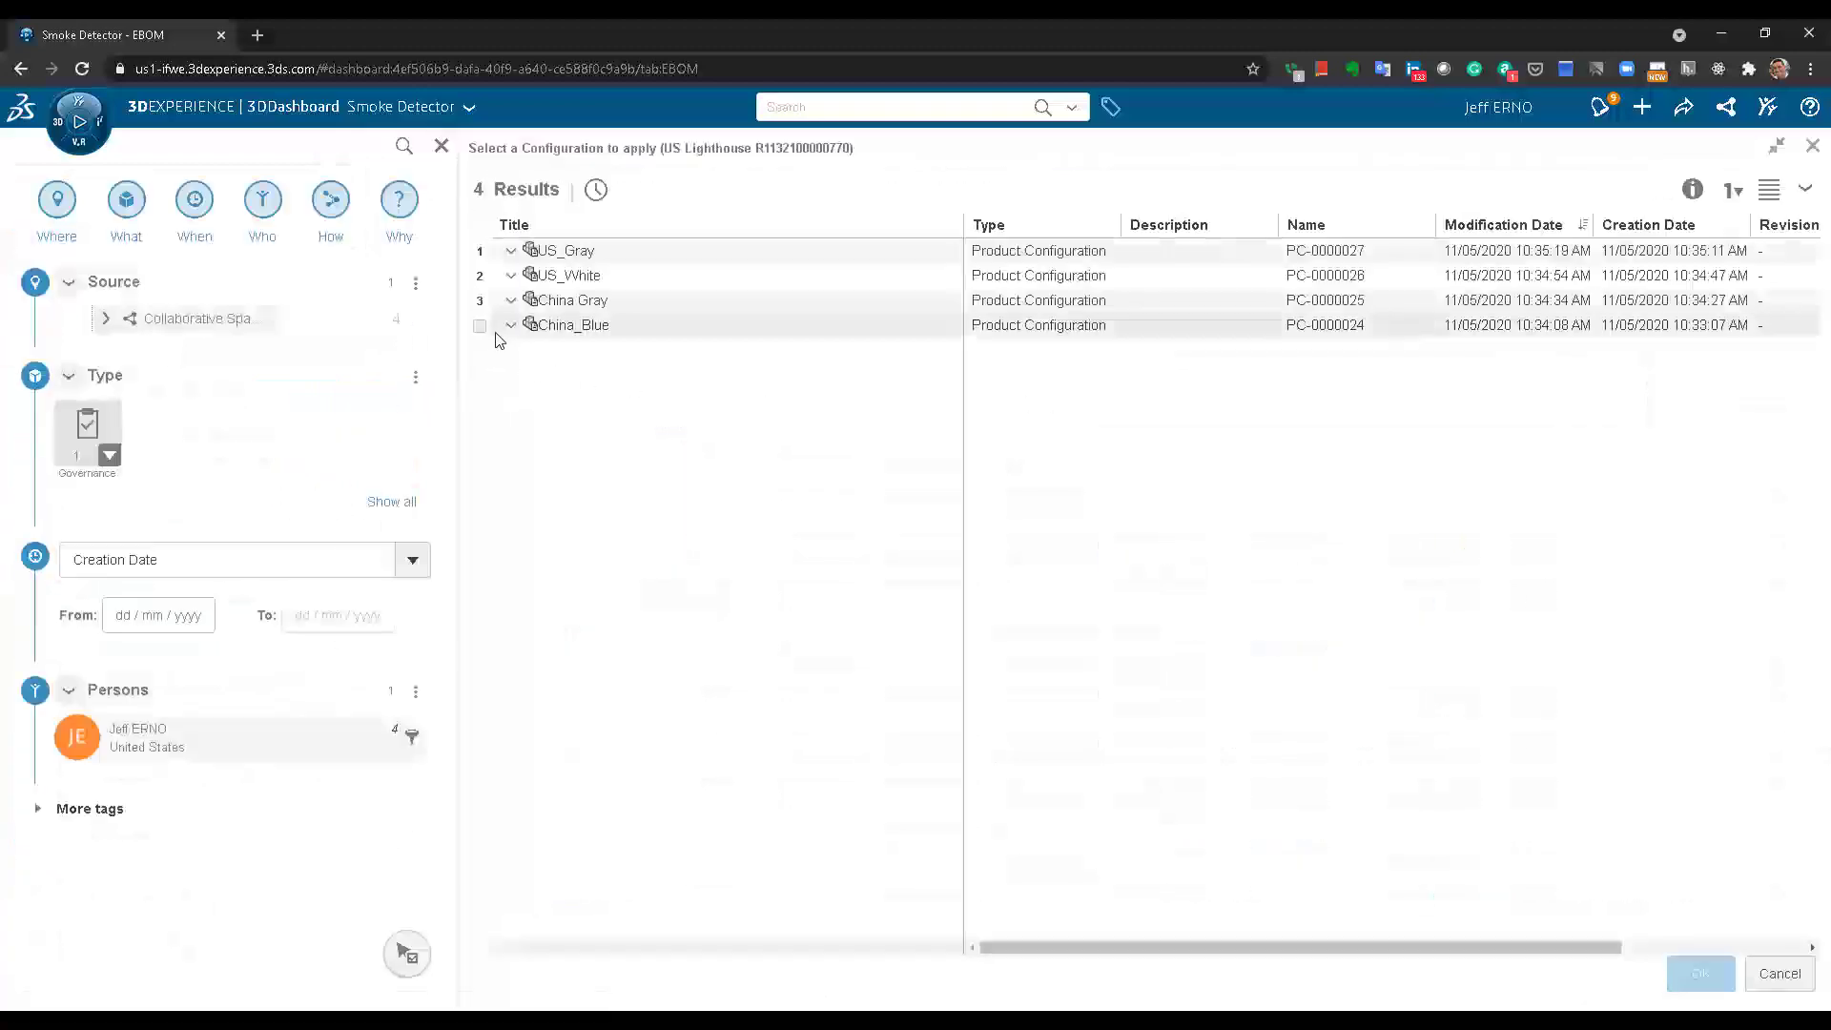
{"action": "left_click", "coordinate": [480, 326]}
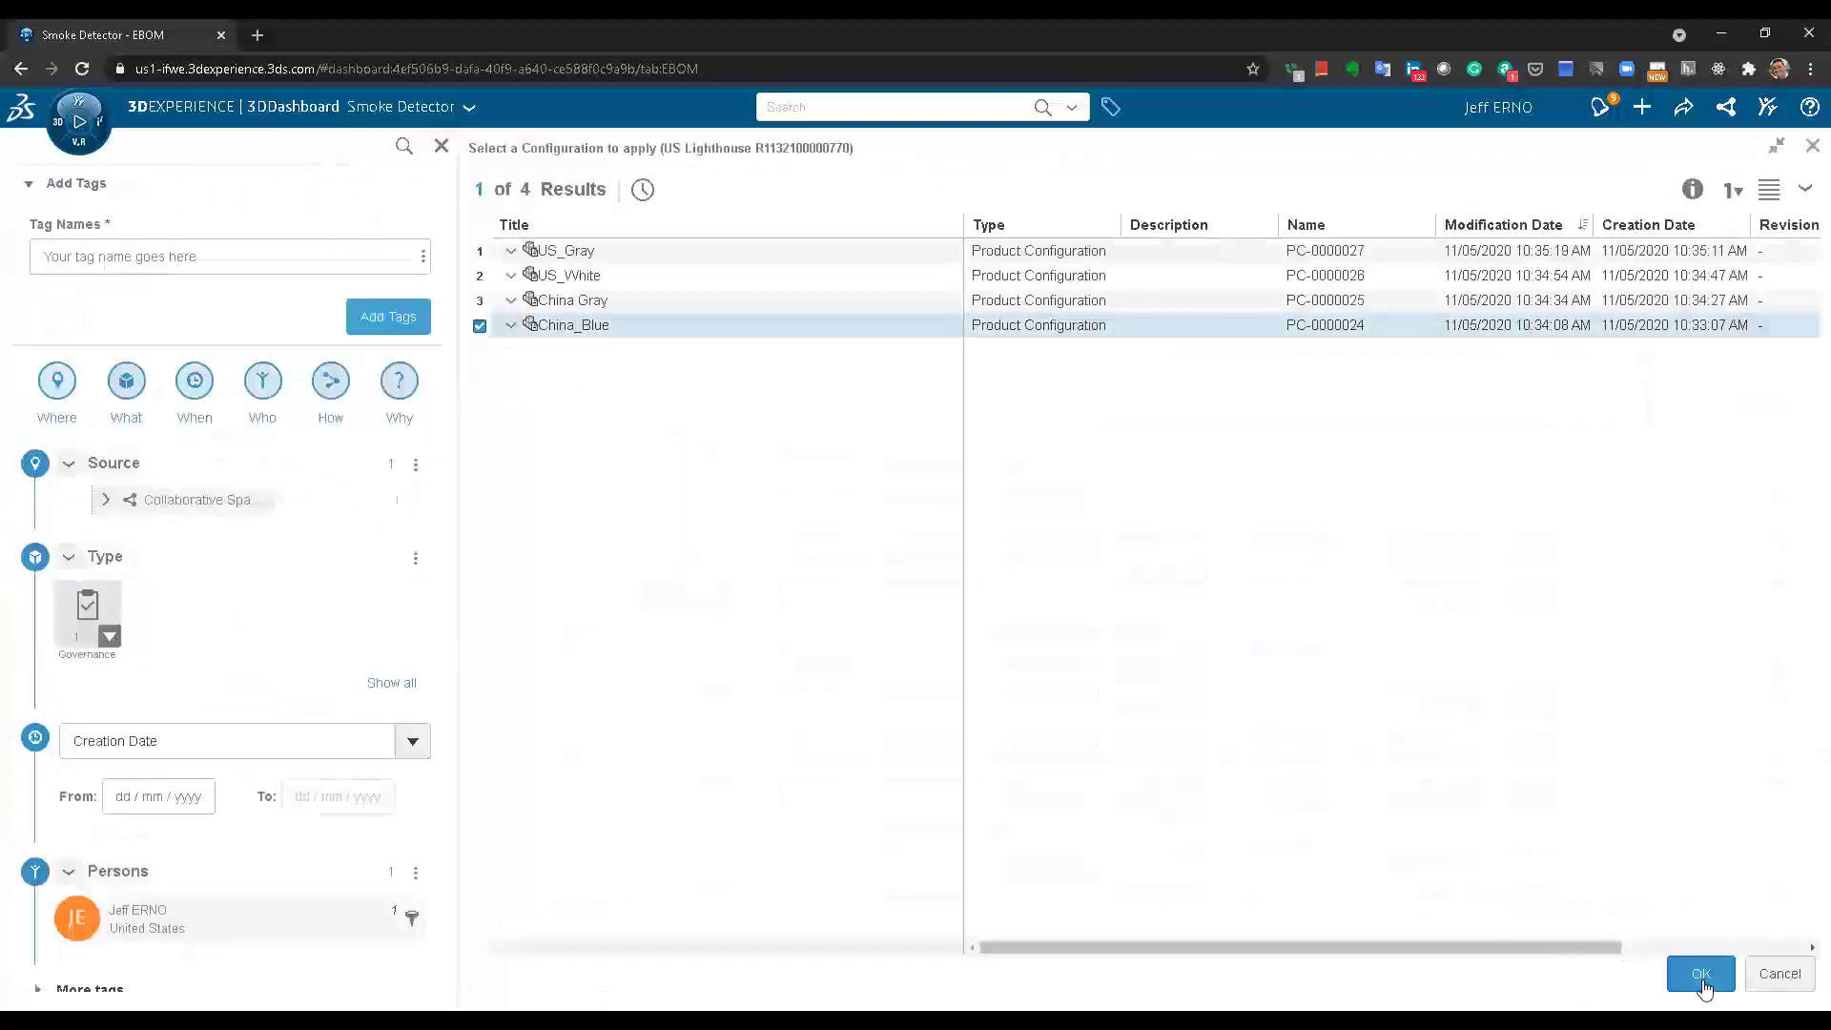
{"action": "left_click", "coordinate": [1700, 973]}
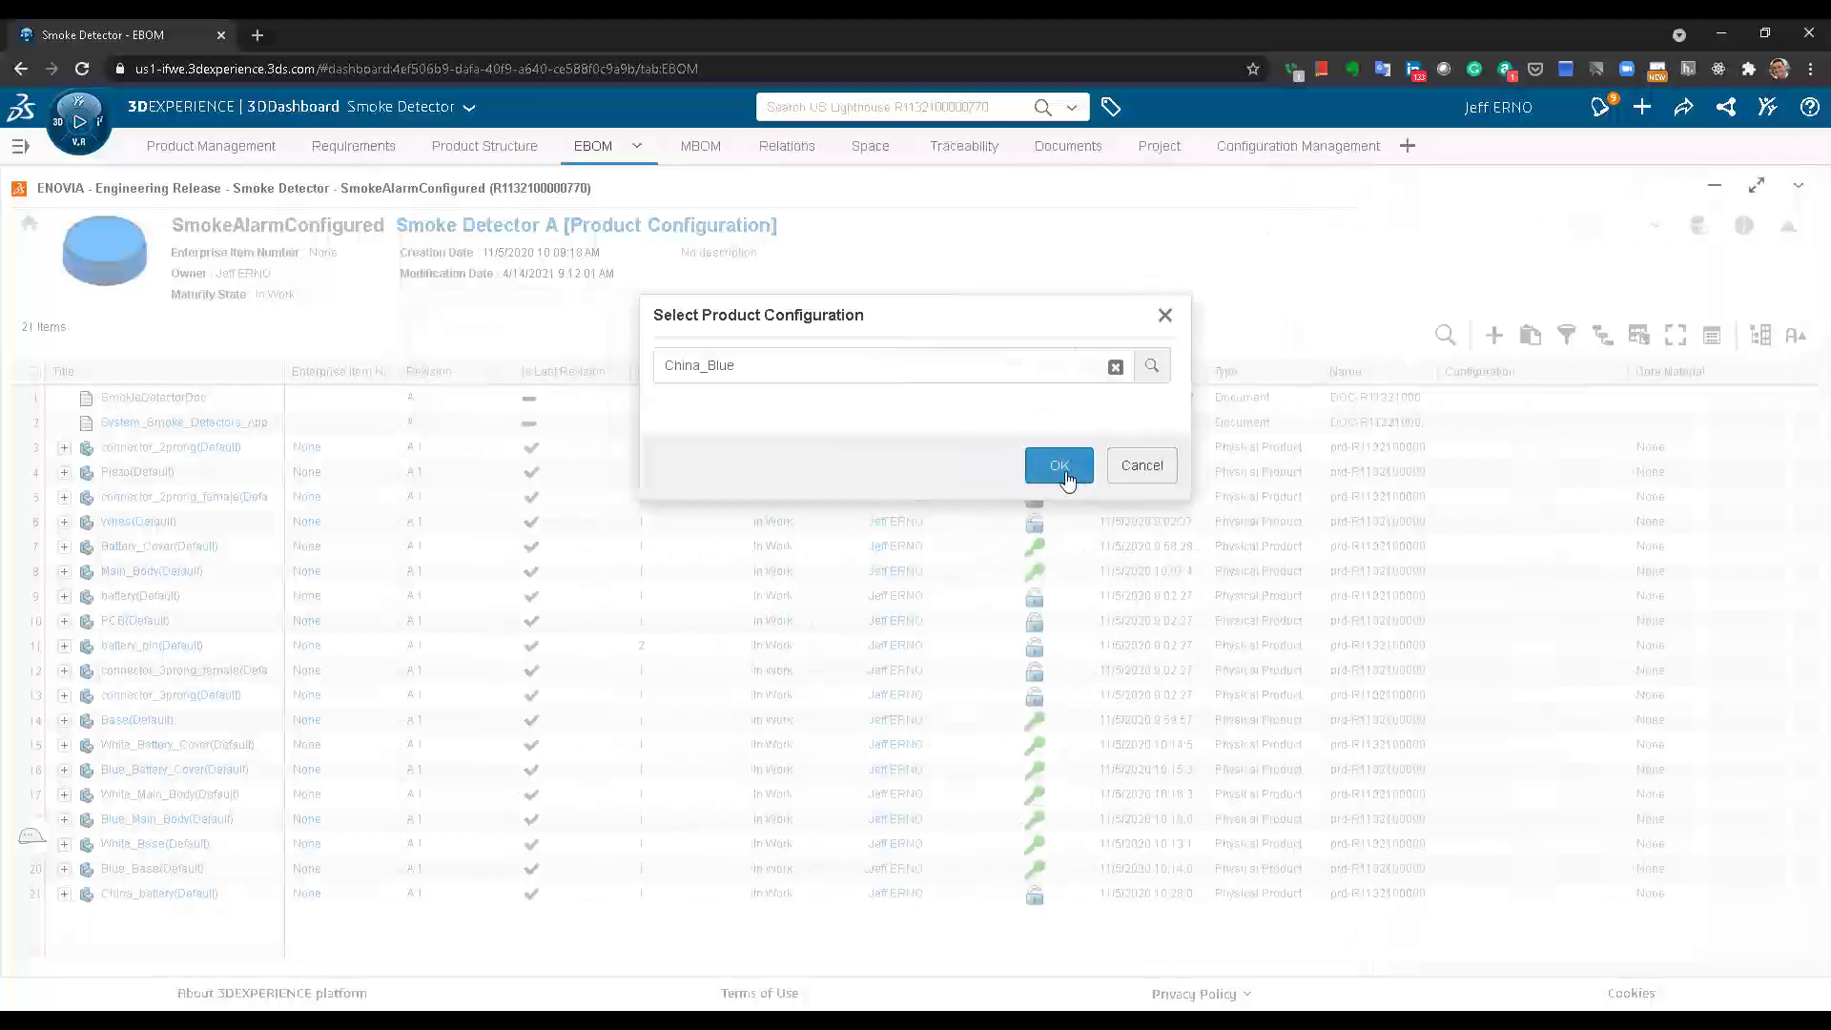
{"action": "left_click", "coordinate": [1056, 465]}
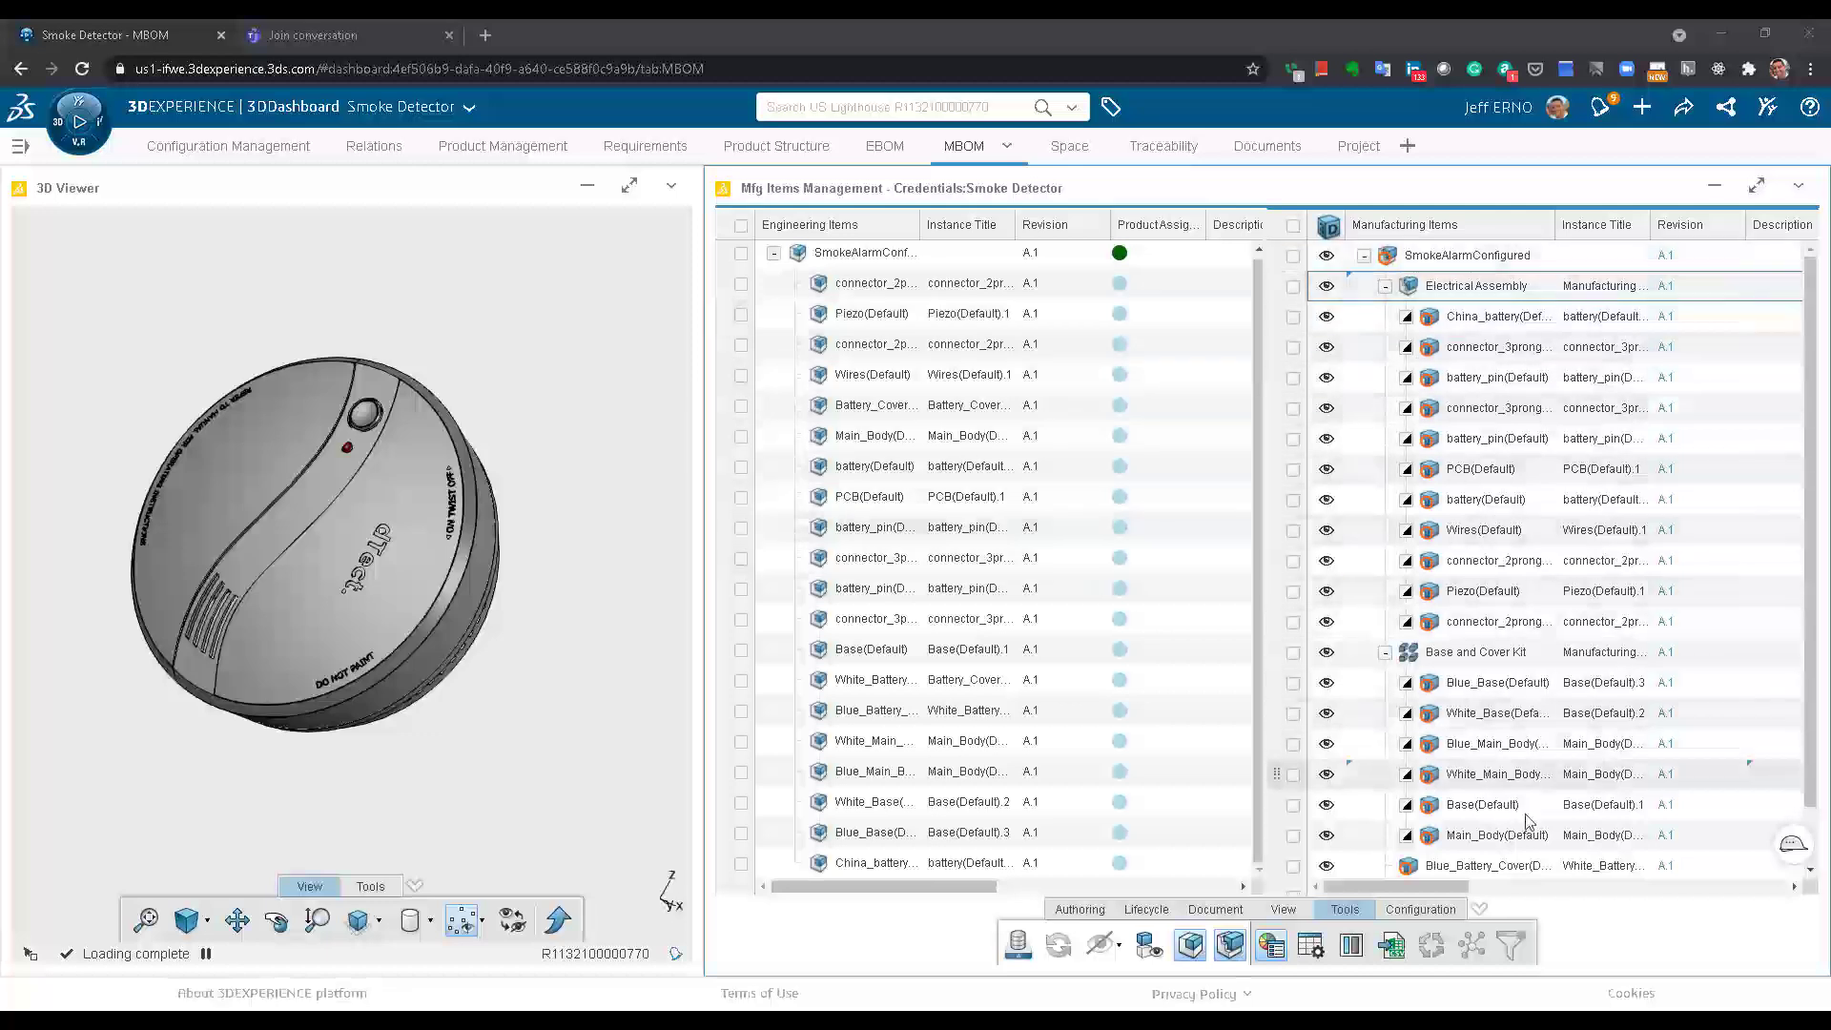
{"action": "left_click", "coordinate": [1472, 258]}
{"action": "left_click", "coordinate": [1421, 908]}
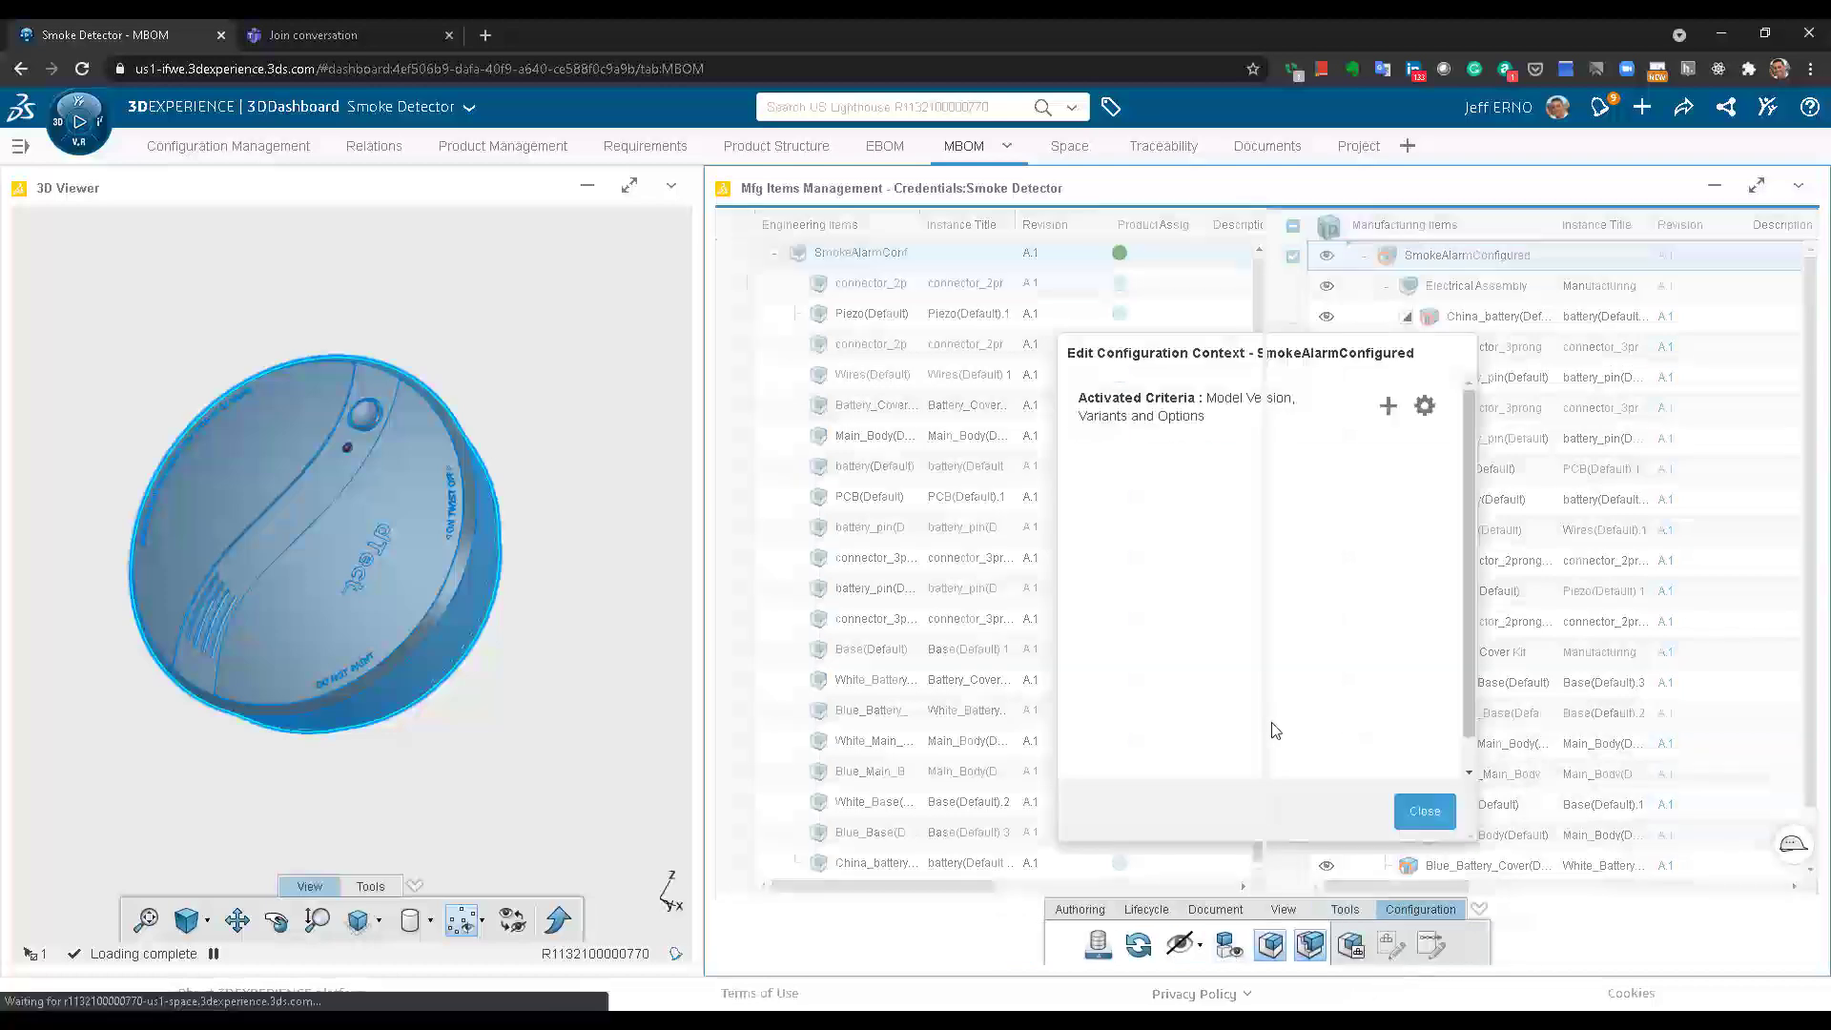
{"action": "left_click", "coordinate": [1425, 811]}
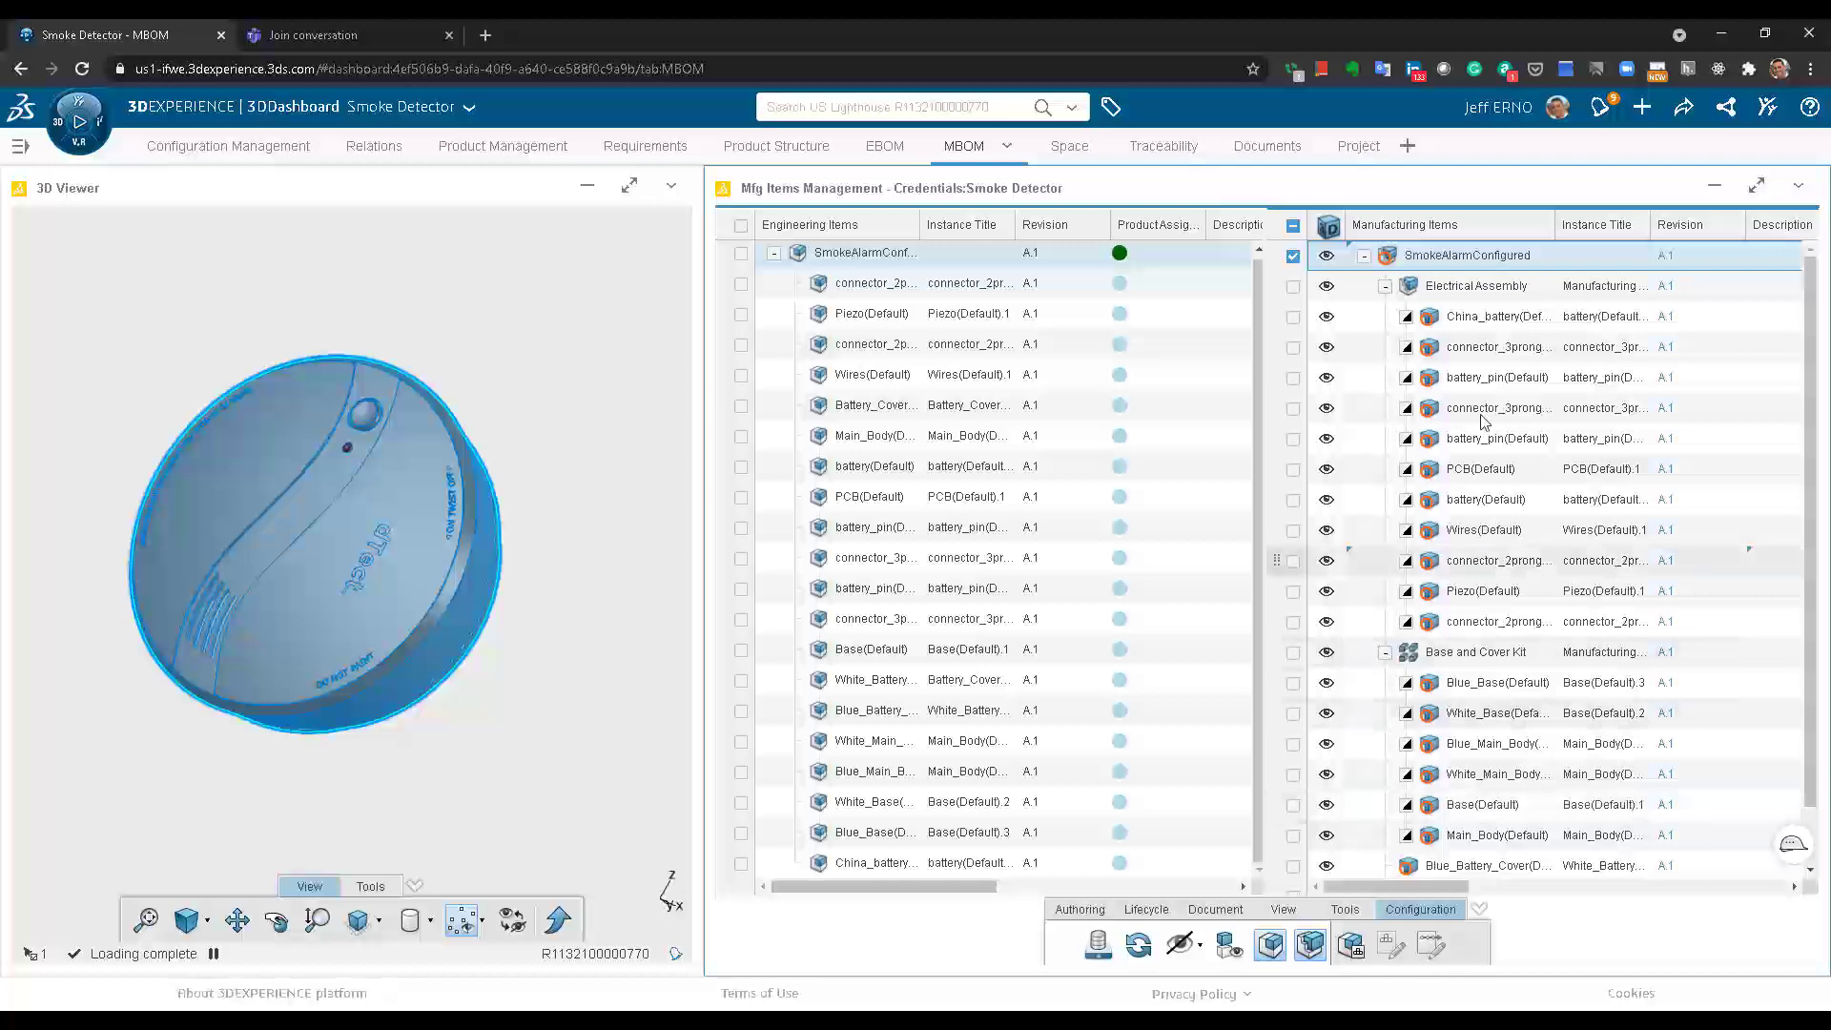
{"action": "left_click", "coordinate": [1349, 946]}
{"action": "left_click", "coordinate": [1424, 813]}
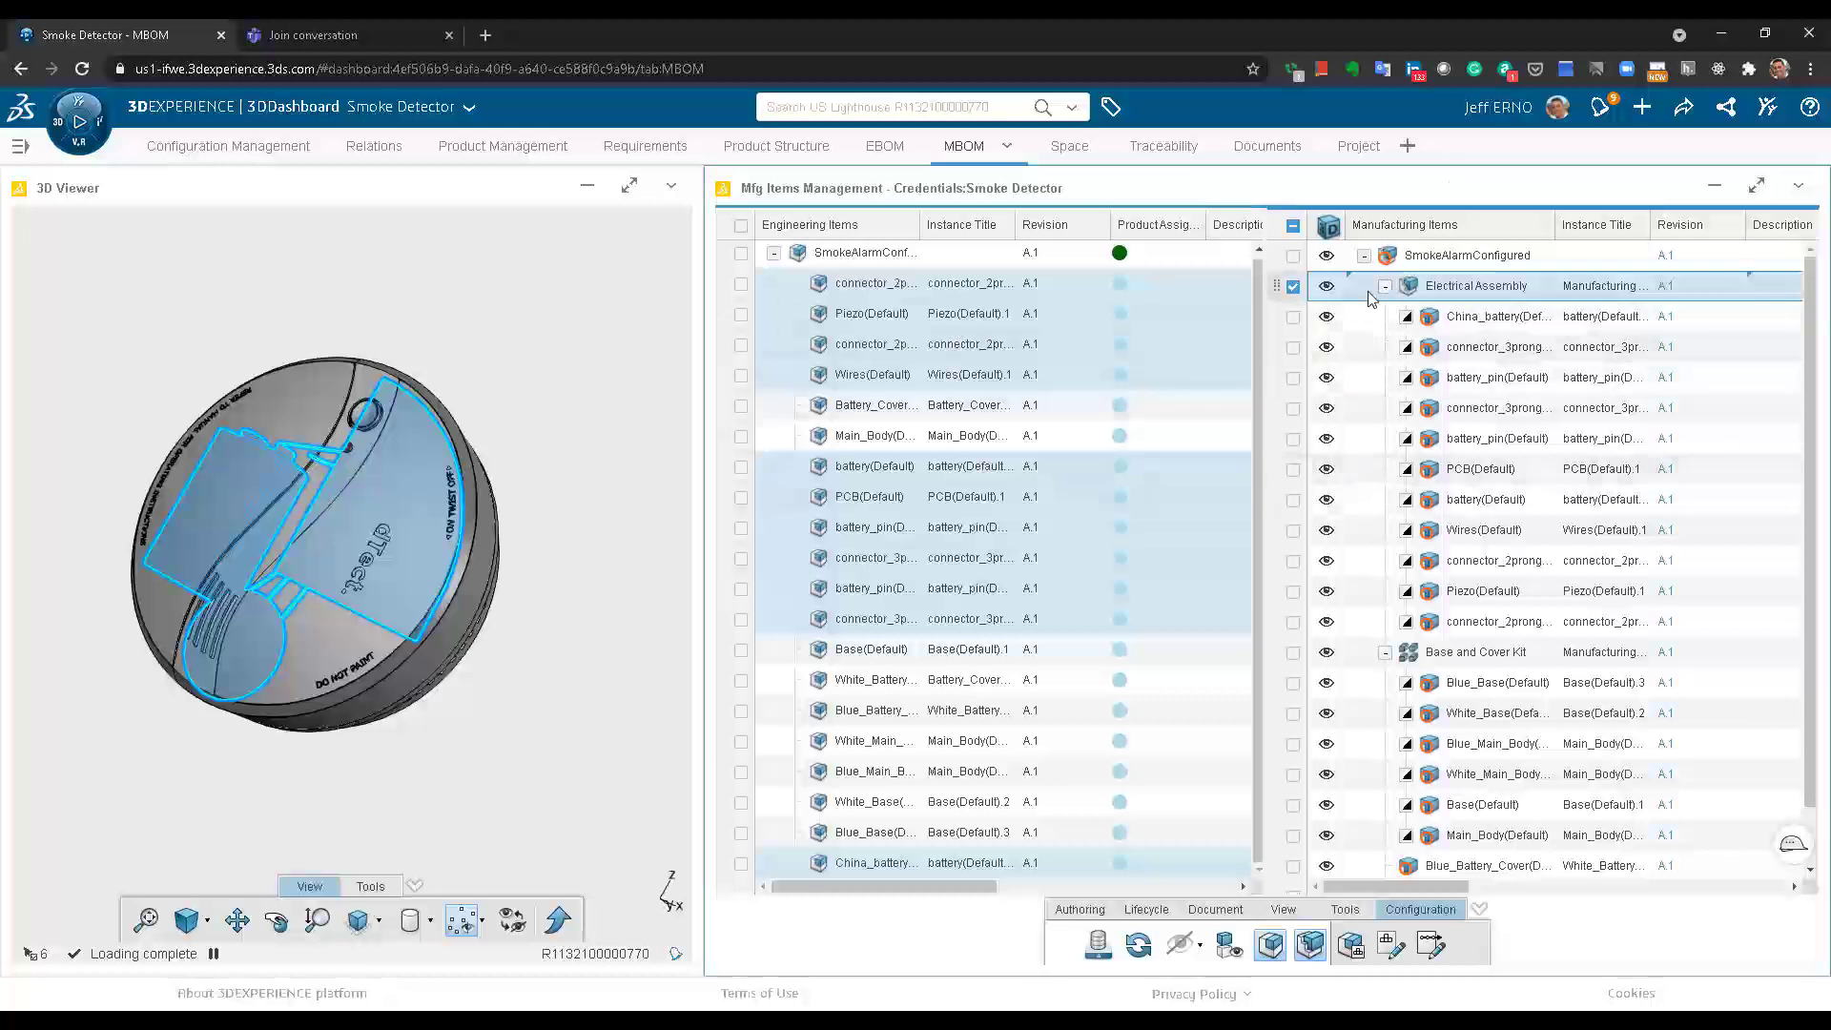
{"action": "left_click", "coordinate": [1292, 286]}
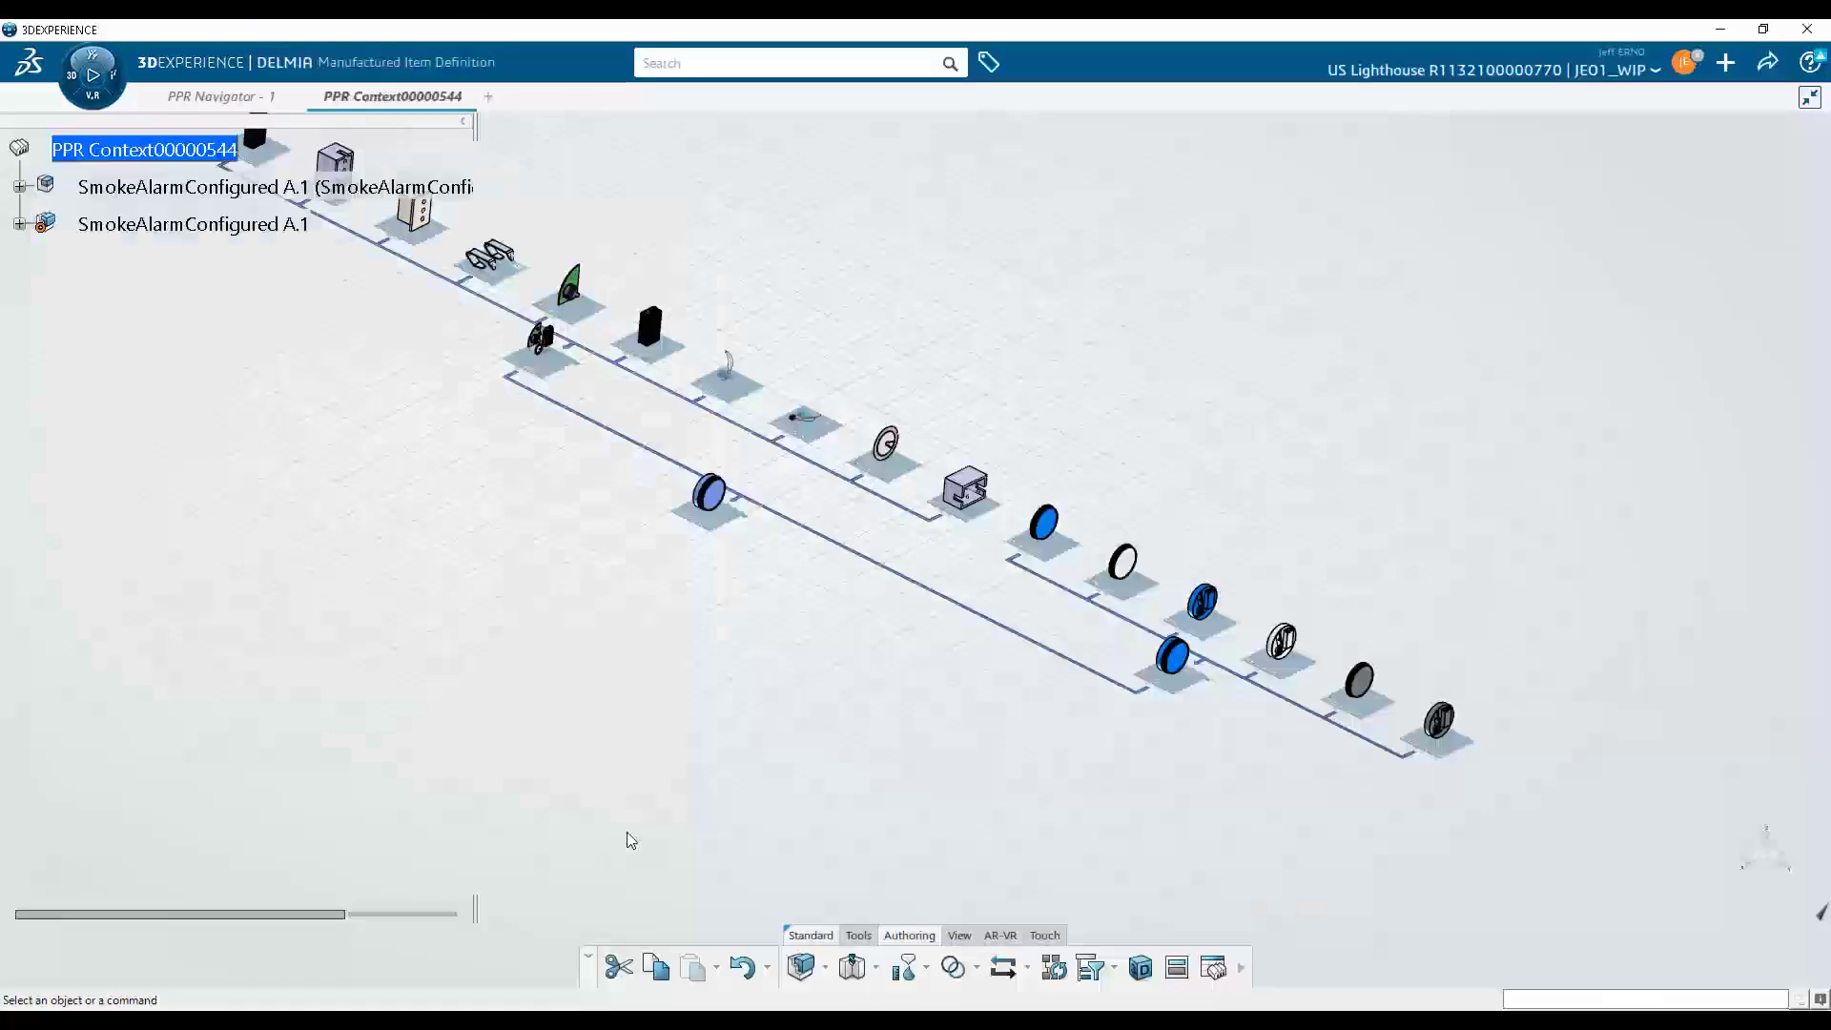
Pan and zoom around the PPR Context00000544 parts layout, then open the PPR content filter
{"action": "middle_click_drag", "start_coordinate": [826, 871], "coordinate": [937, 879]}
{"action": "scroll", "coordinate": [1186, 788], "scroll_direction": "up", "scroll_amount": 5}
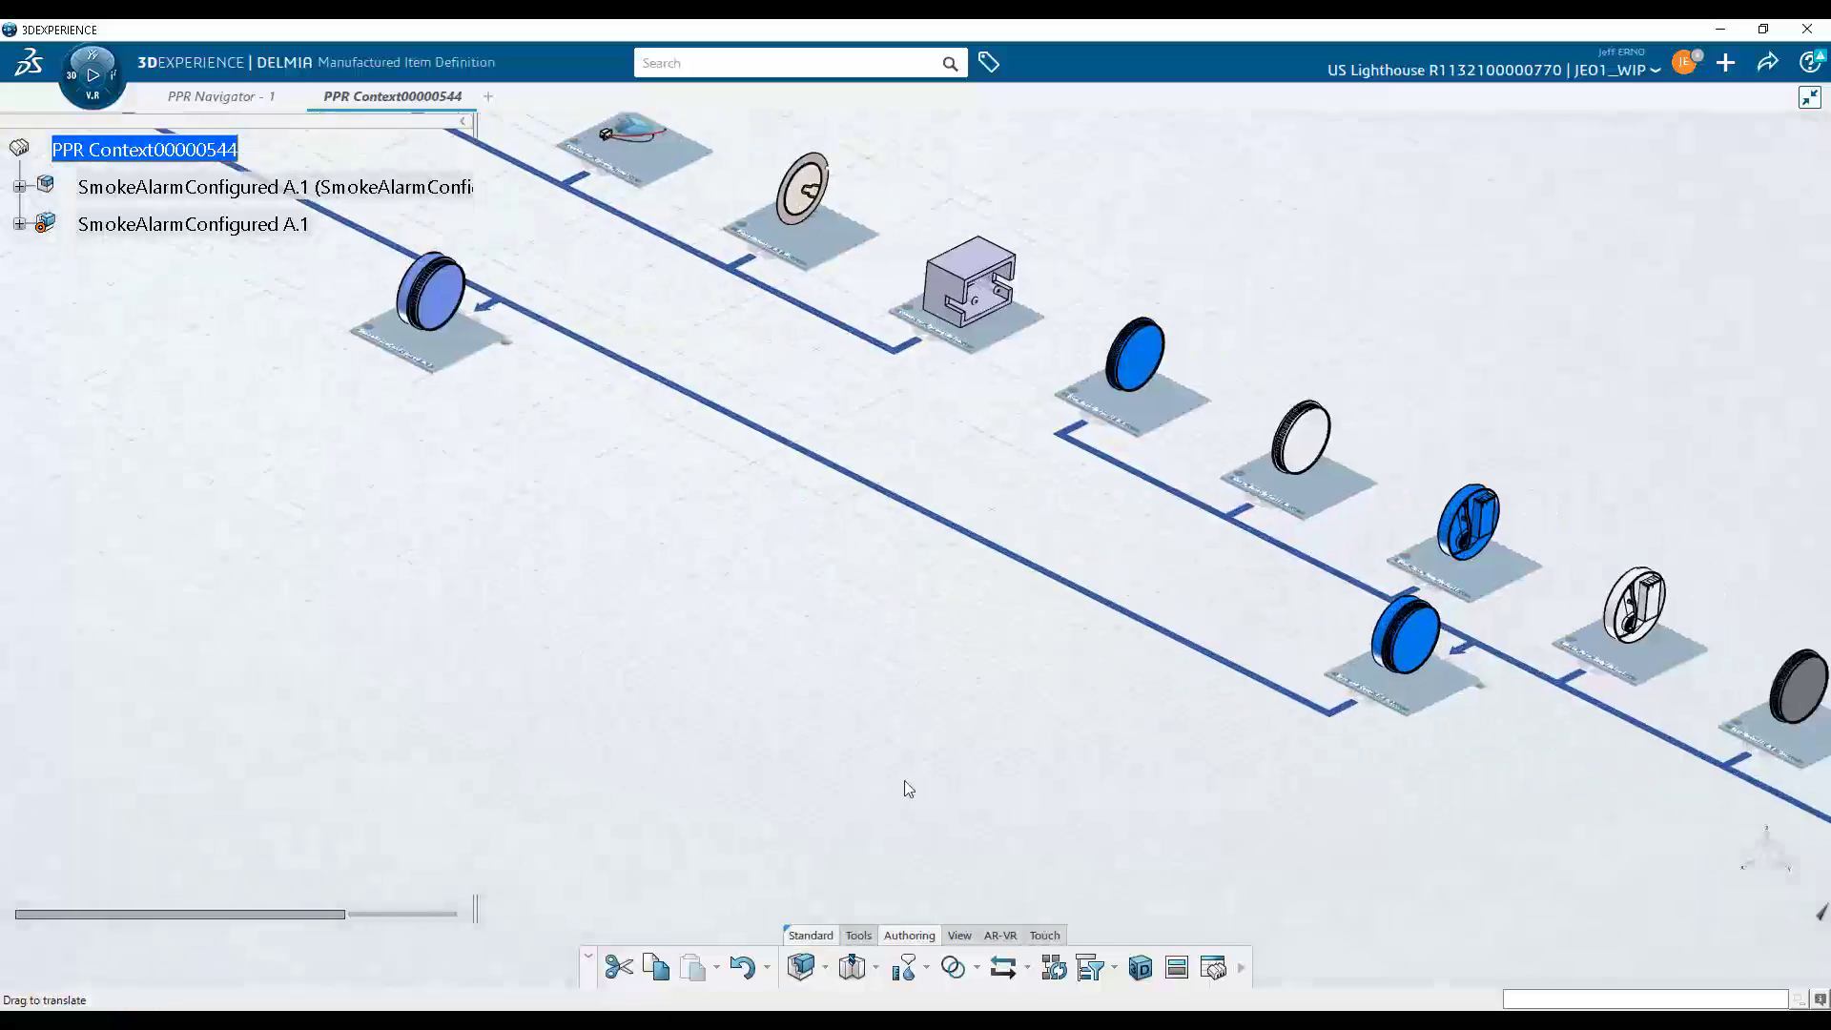
{"action": "middle_click_drag", "start_coordinate": [803, 775], "coordinate": [751, 766]}
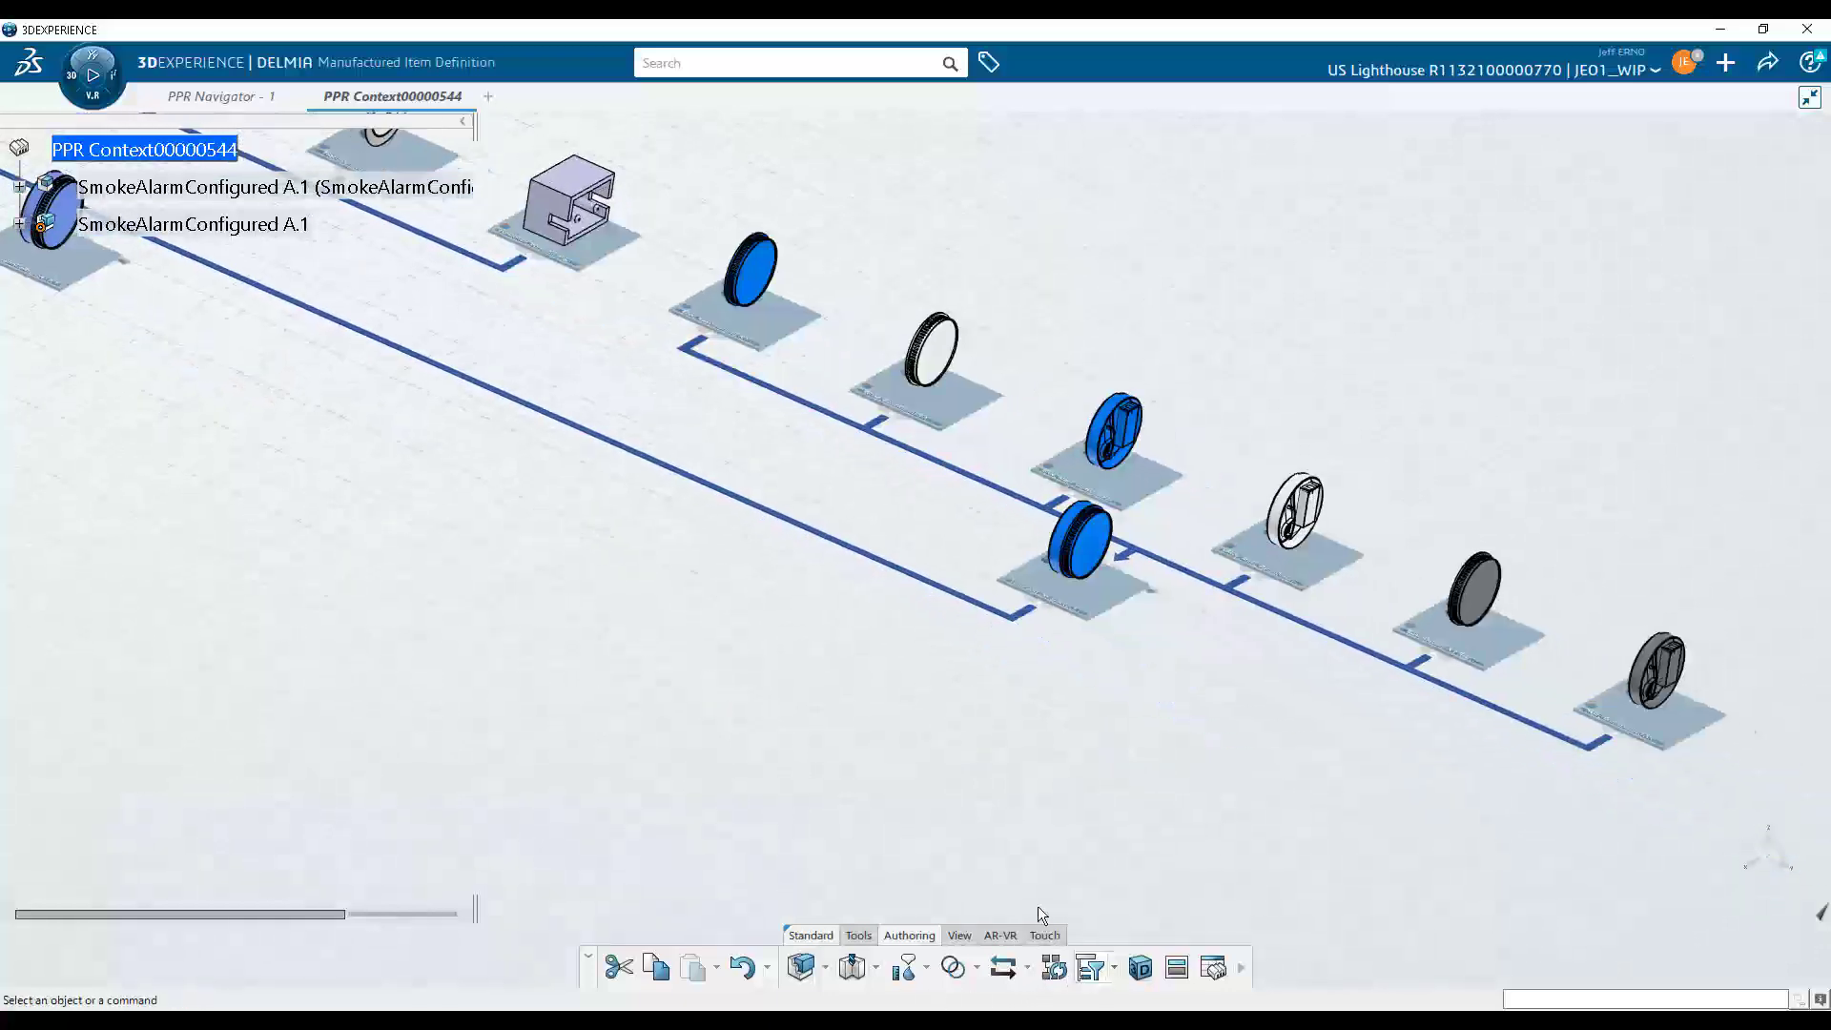
{"action": "left_click", "coordinate": [1090, 967]}
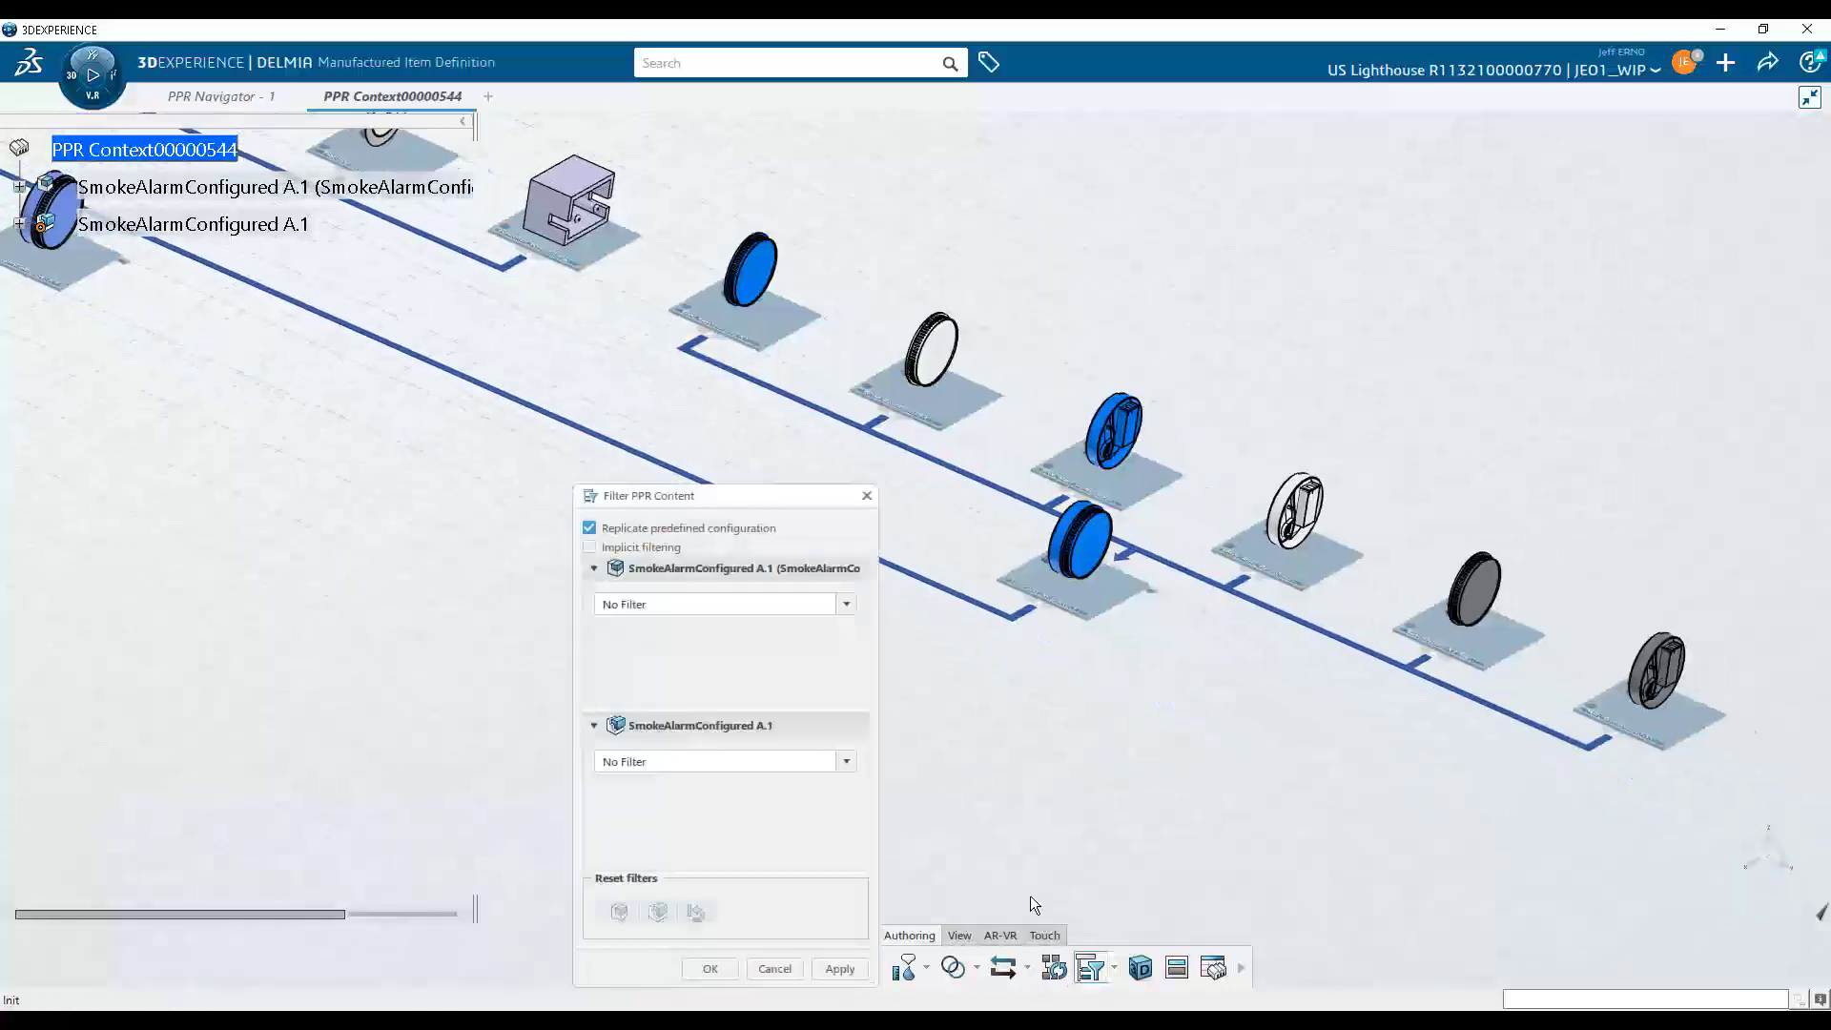
Filter the PPR content by configuration PC-0000027 and pan to view the remaining grey parts
{"action": "left_click", "coordinate": [844, 603]}
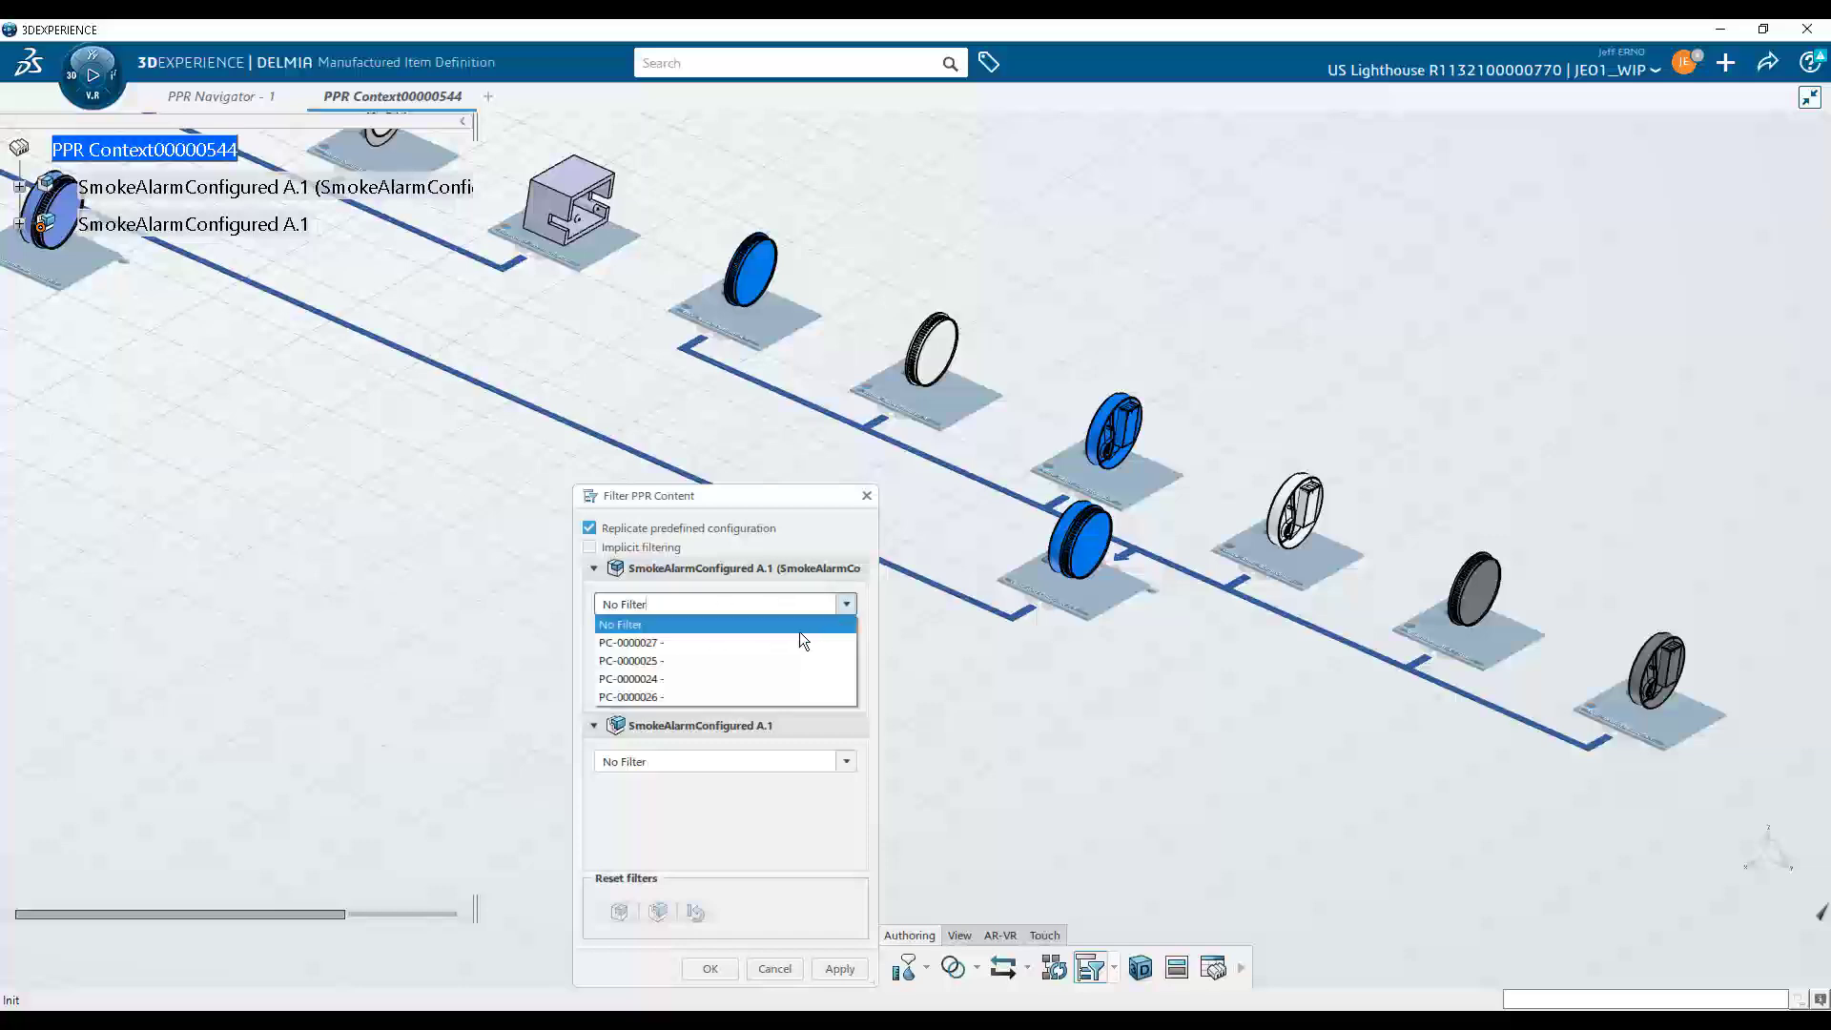
{"action": "left_click", "coordinate": [730, 644]}
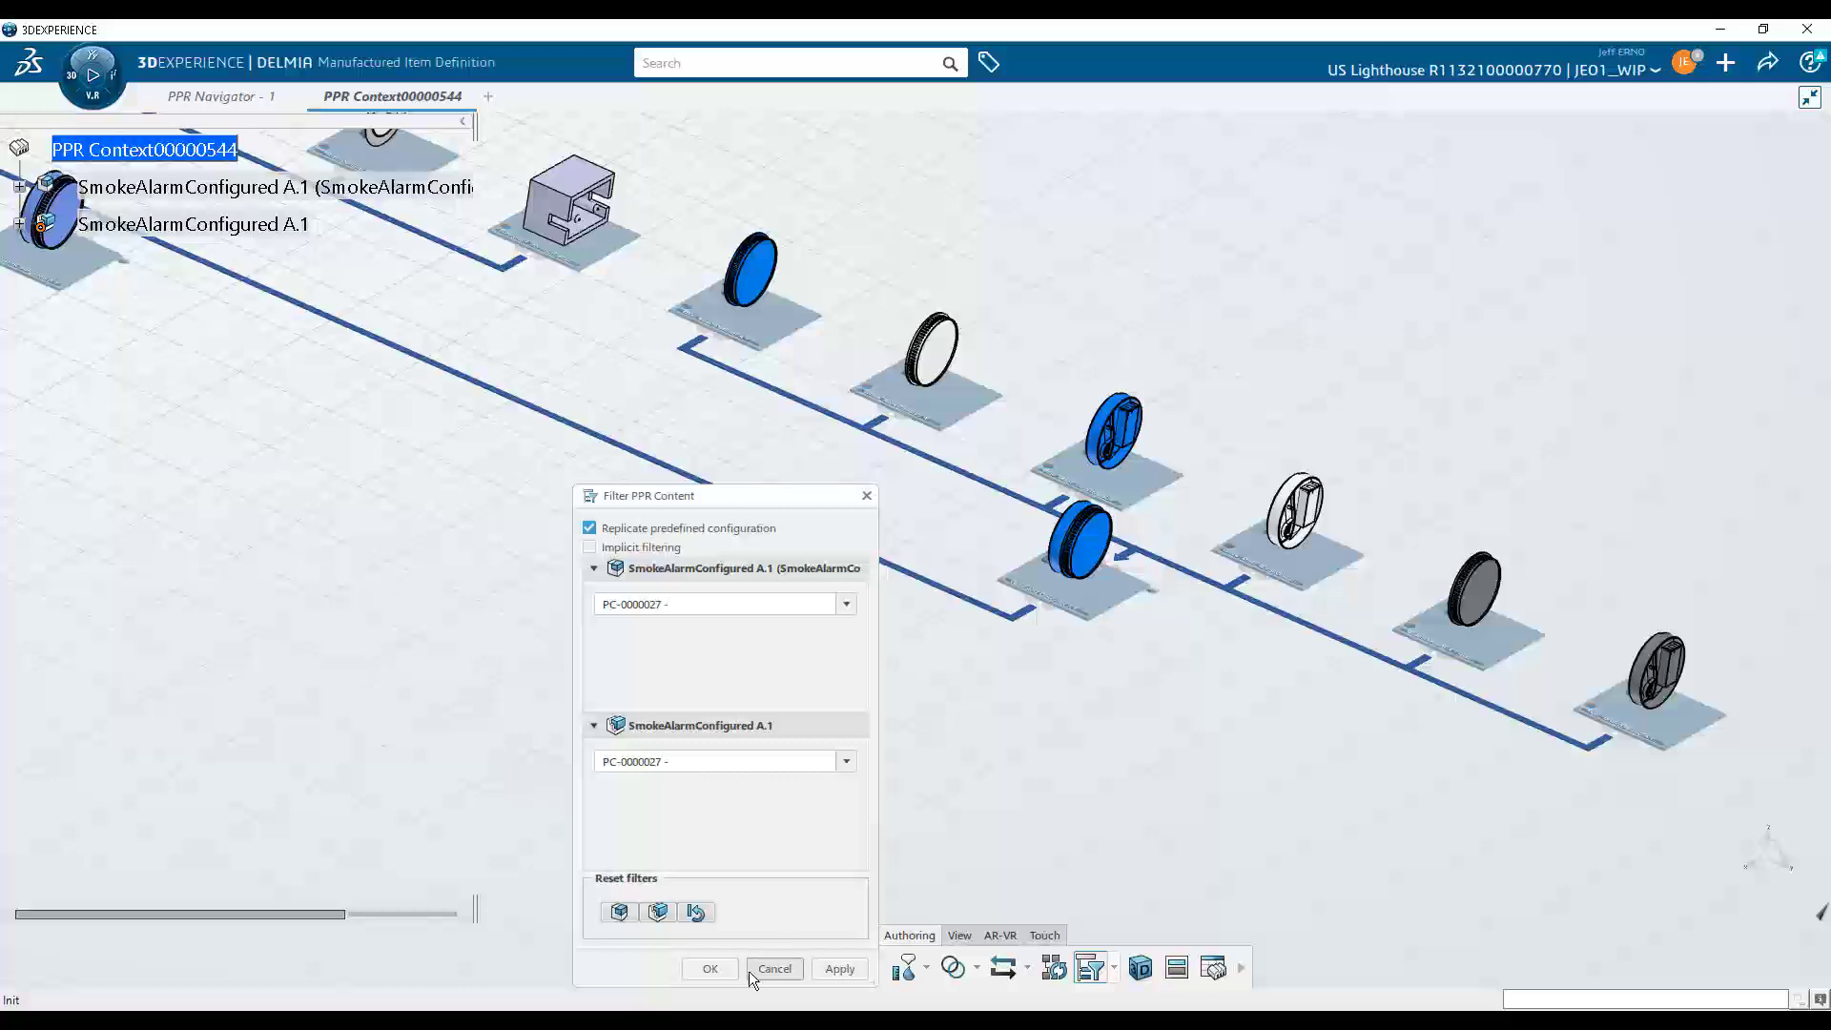
{"action": "left_click", "coordinate": [705, 970]}
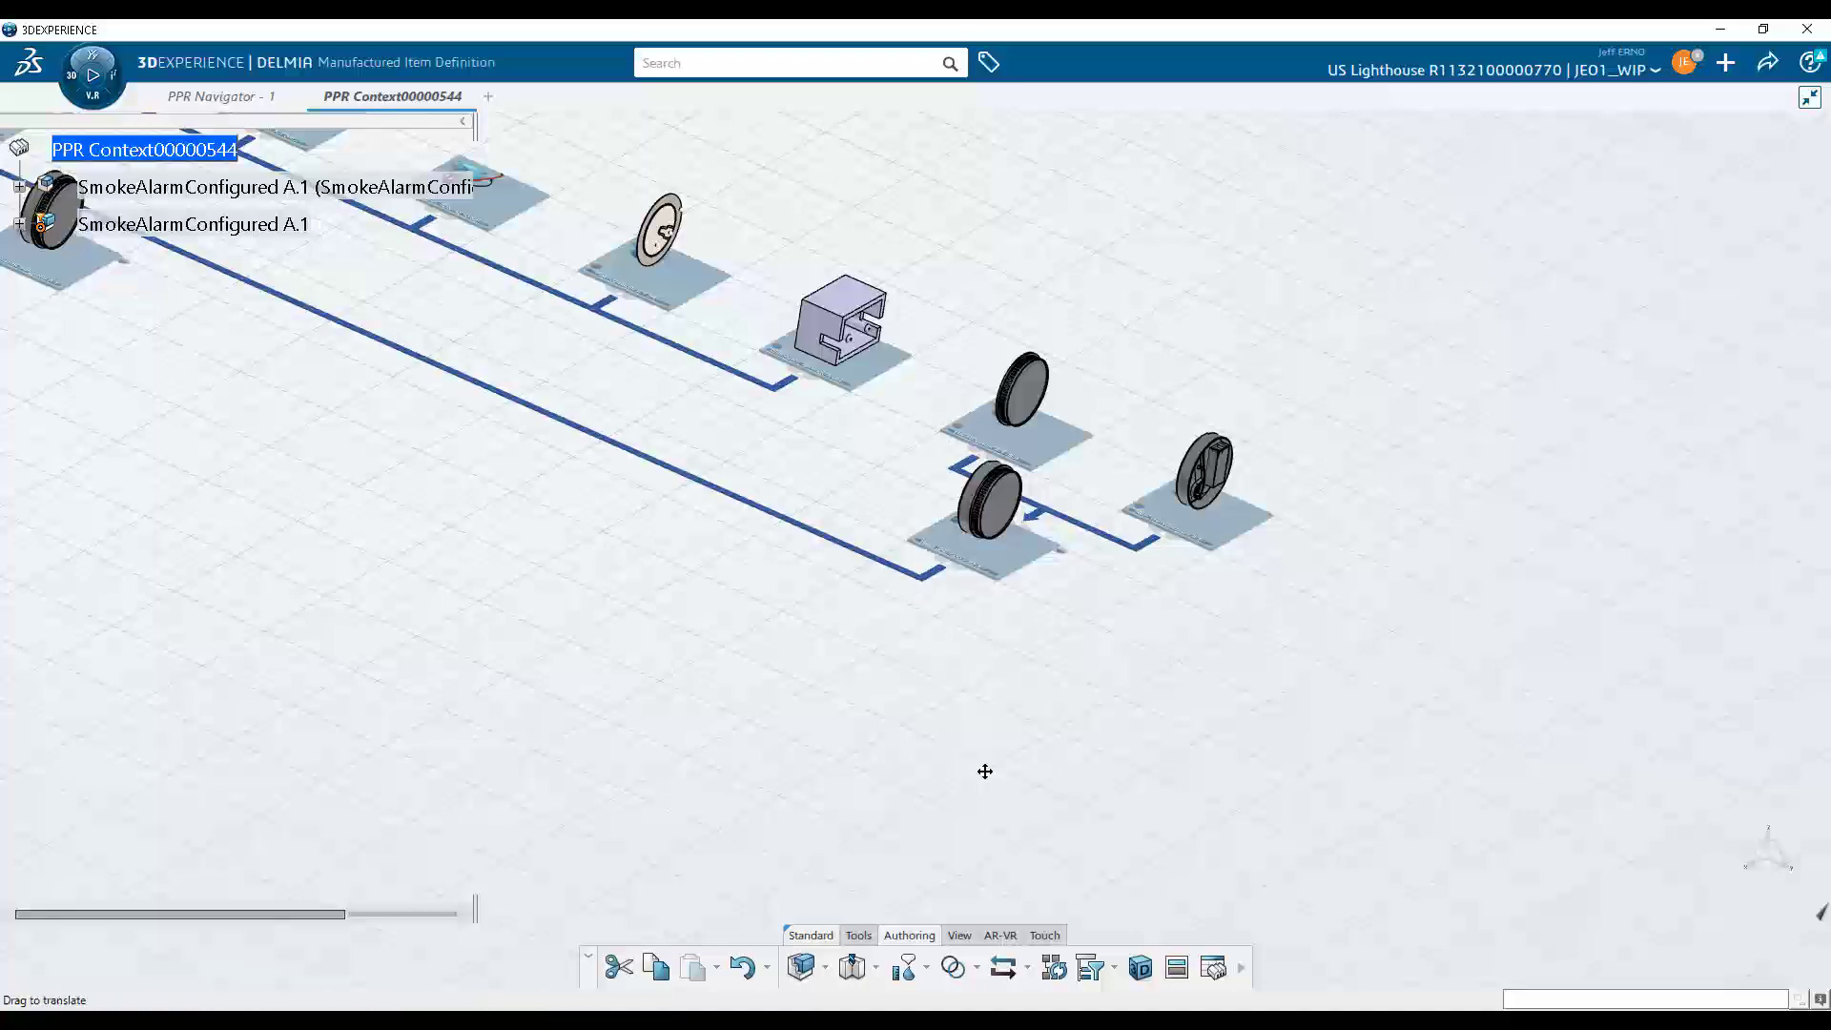
{"action": "middle_click_drag", "start_coordinate": [982, 753], "coordinate": [988, 805]}
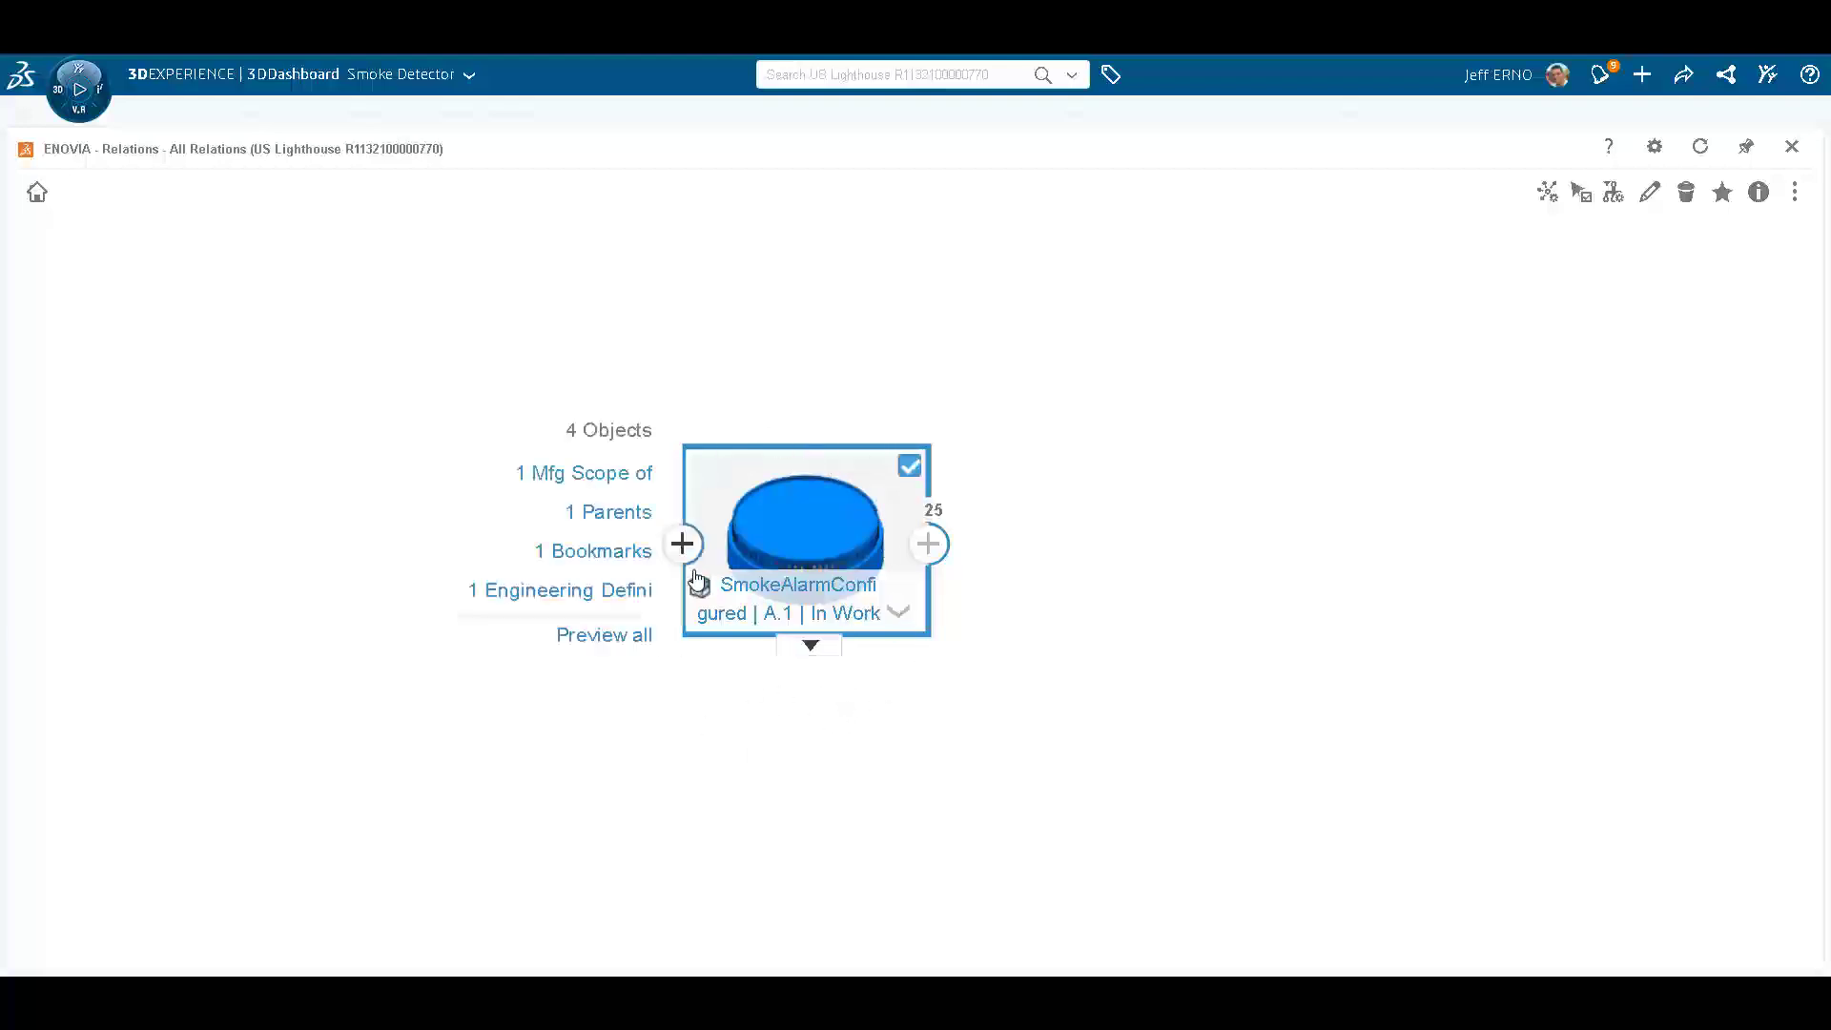
Expand the graph to show the implementing req spec, its three colour specs, and the Smoke Detector model
{"action": "mouse_move", "coordinate": [925, 544]}
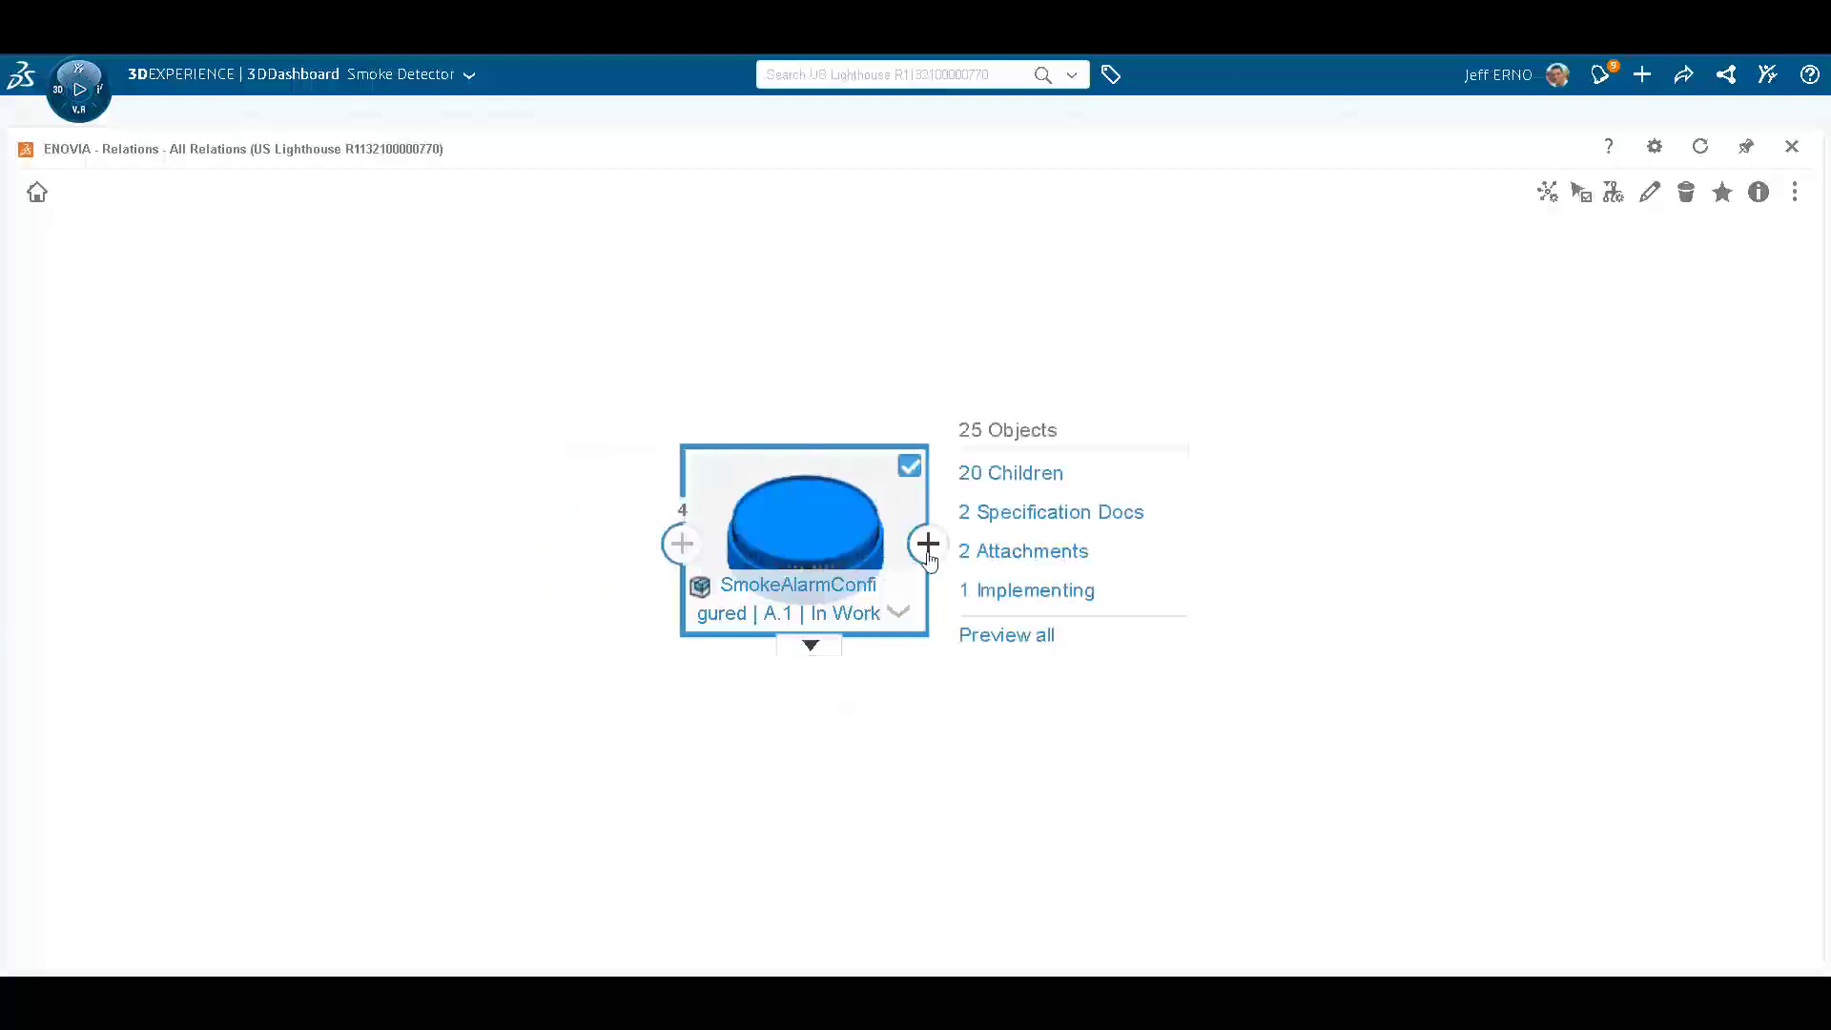
{"action": "left_click", "coordinate": [1018, 590]}
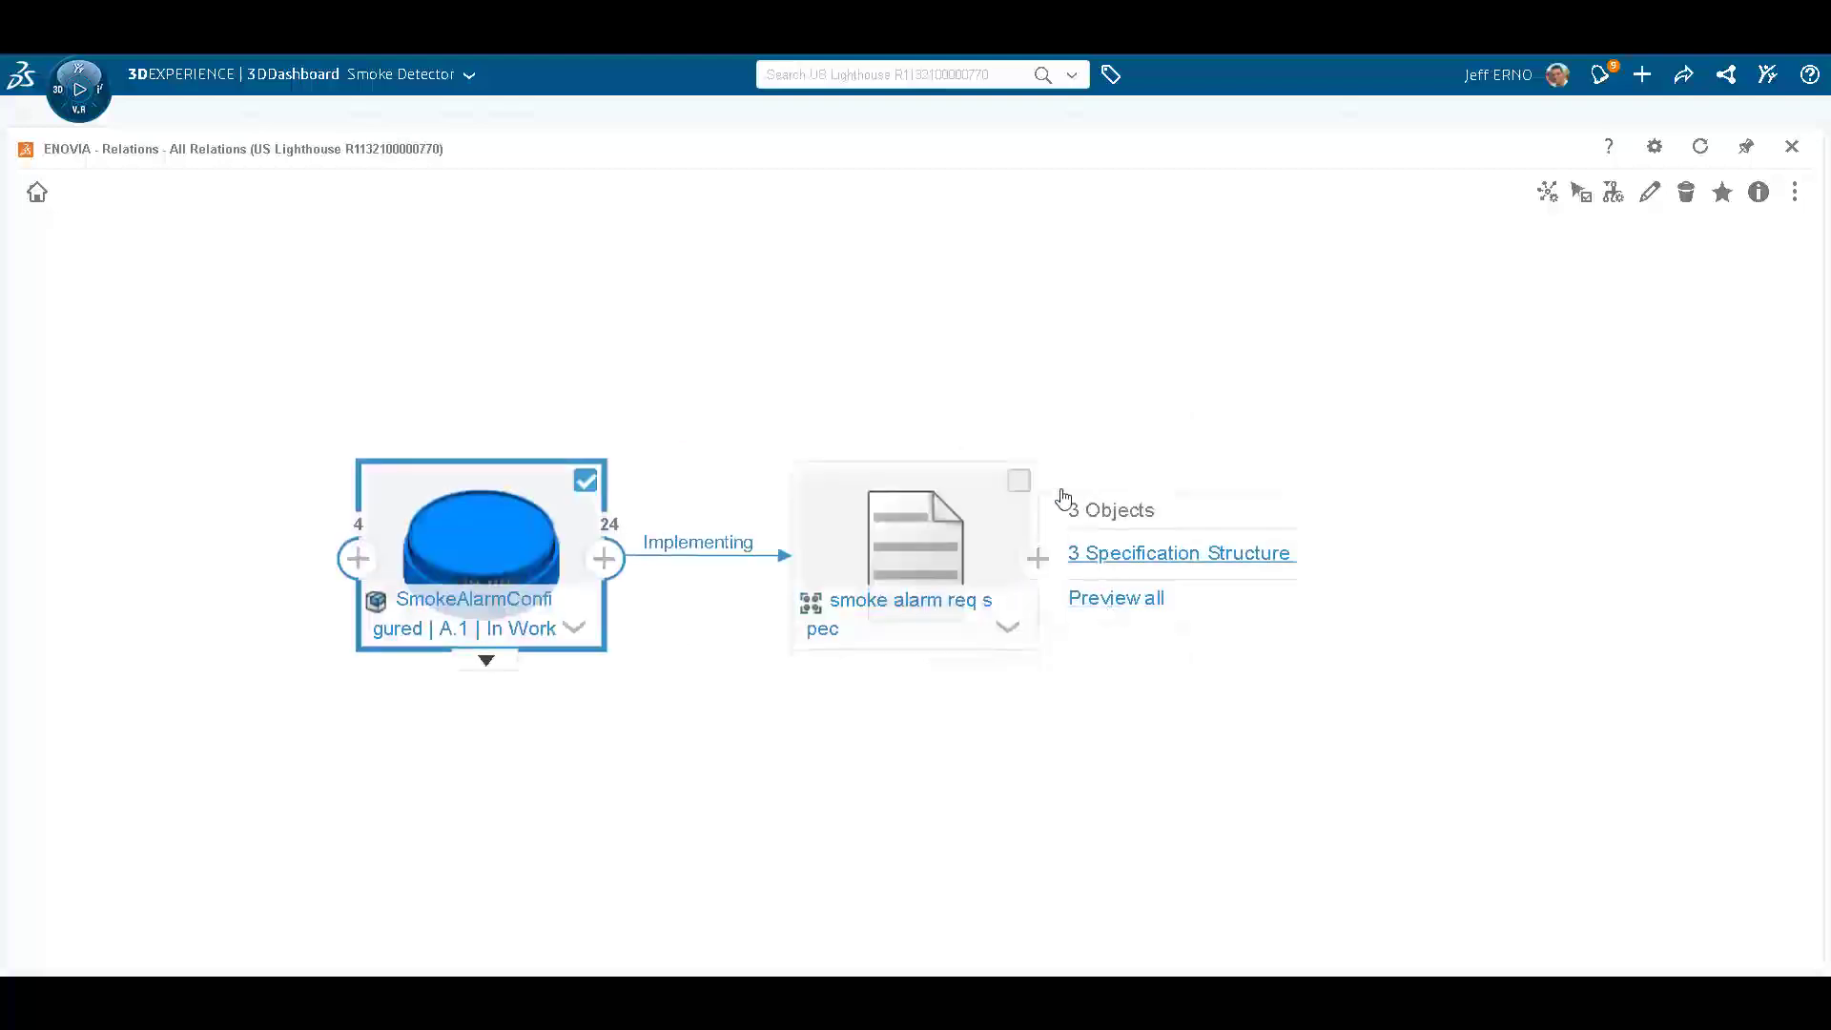
{"action": "left_click", "coordinate": [1094, 562]}
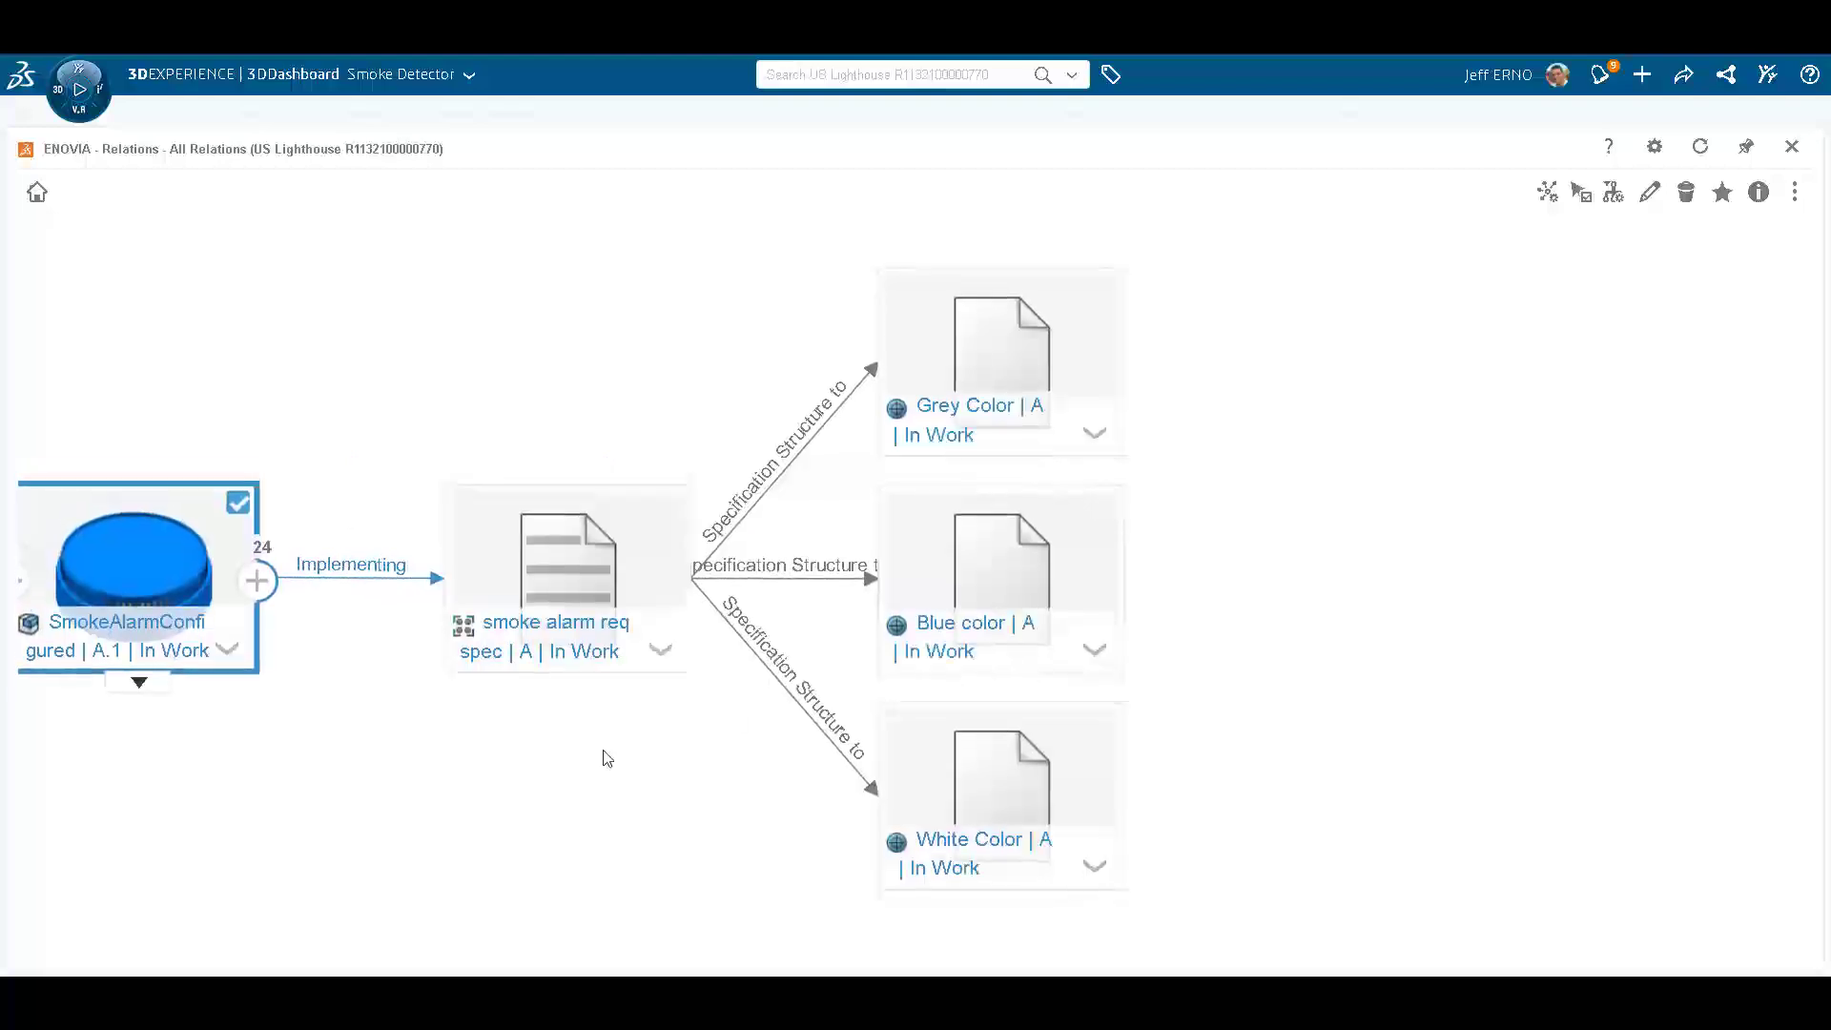
{"action": "mouse_move", "coordinate": [566, 565]}
{"action": "left_click", "coordinate": [510, 603]}
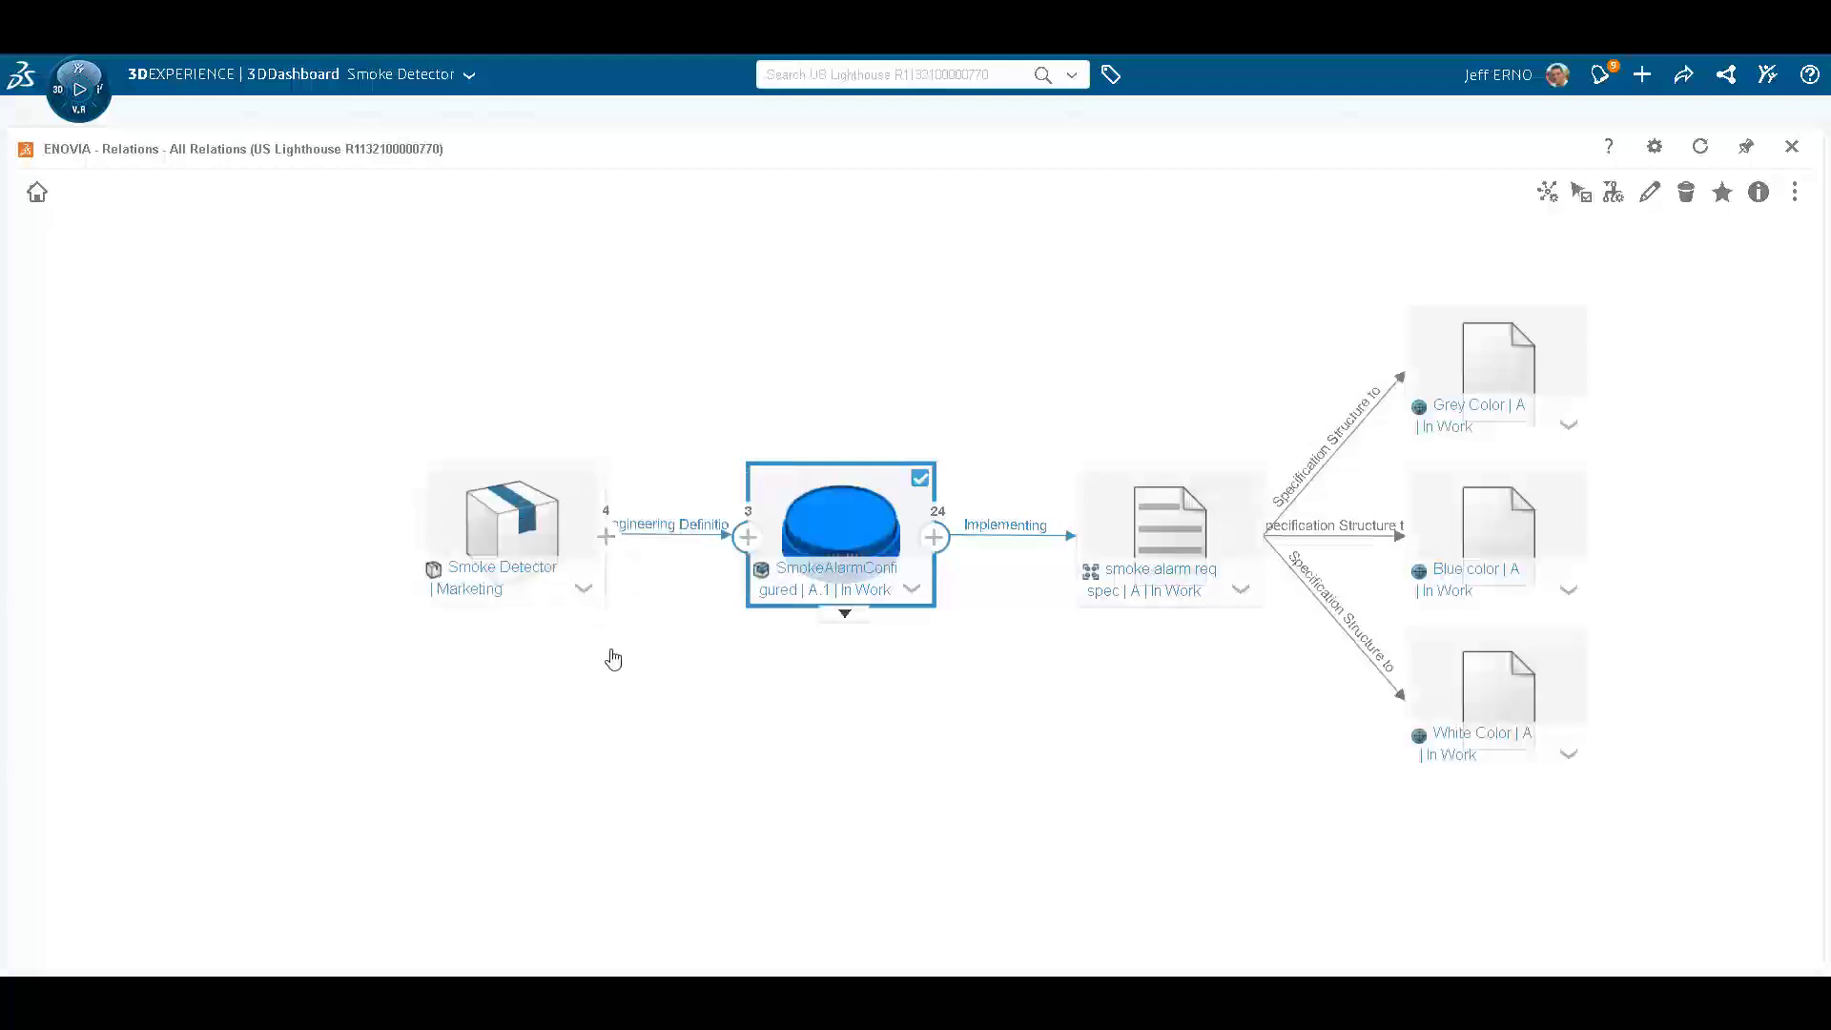
{"action": "mouse_move", "coordinate": [596, 608]}
{"action": "mouse_move", "coordinate": [742, 525]}
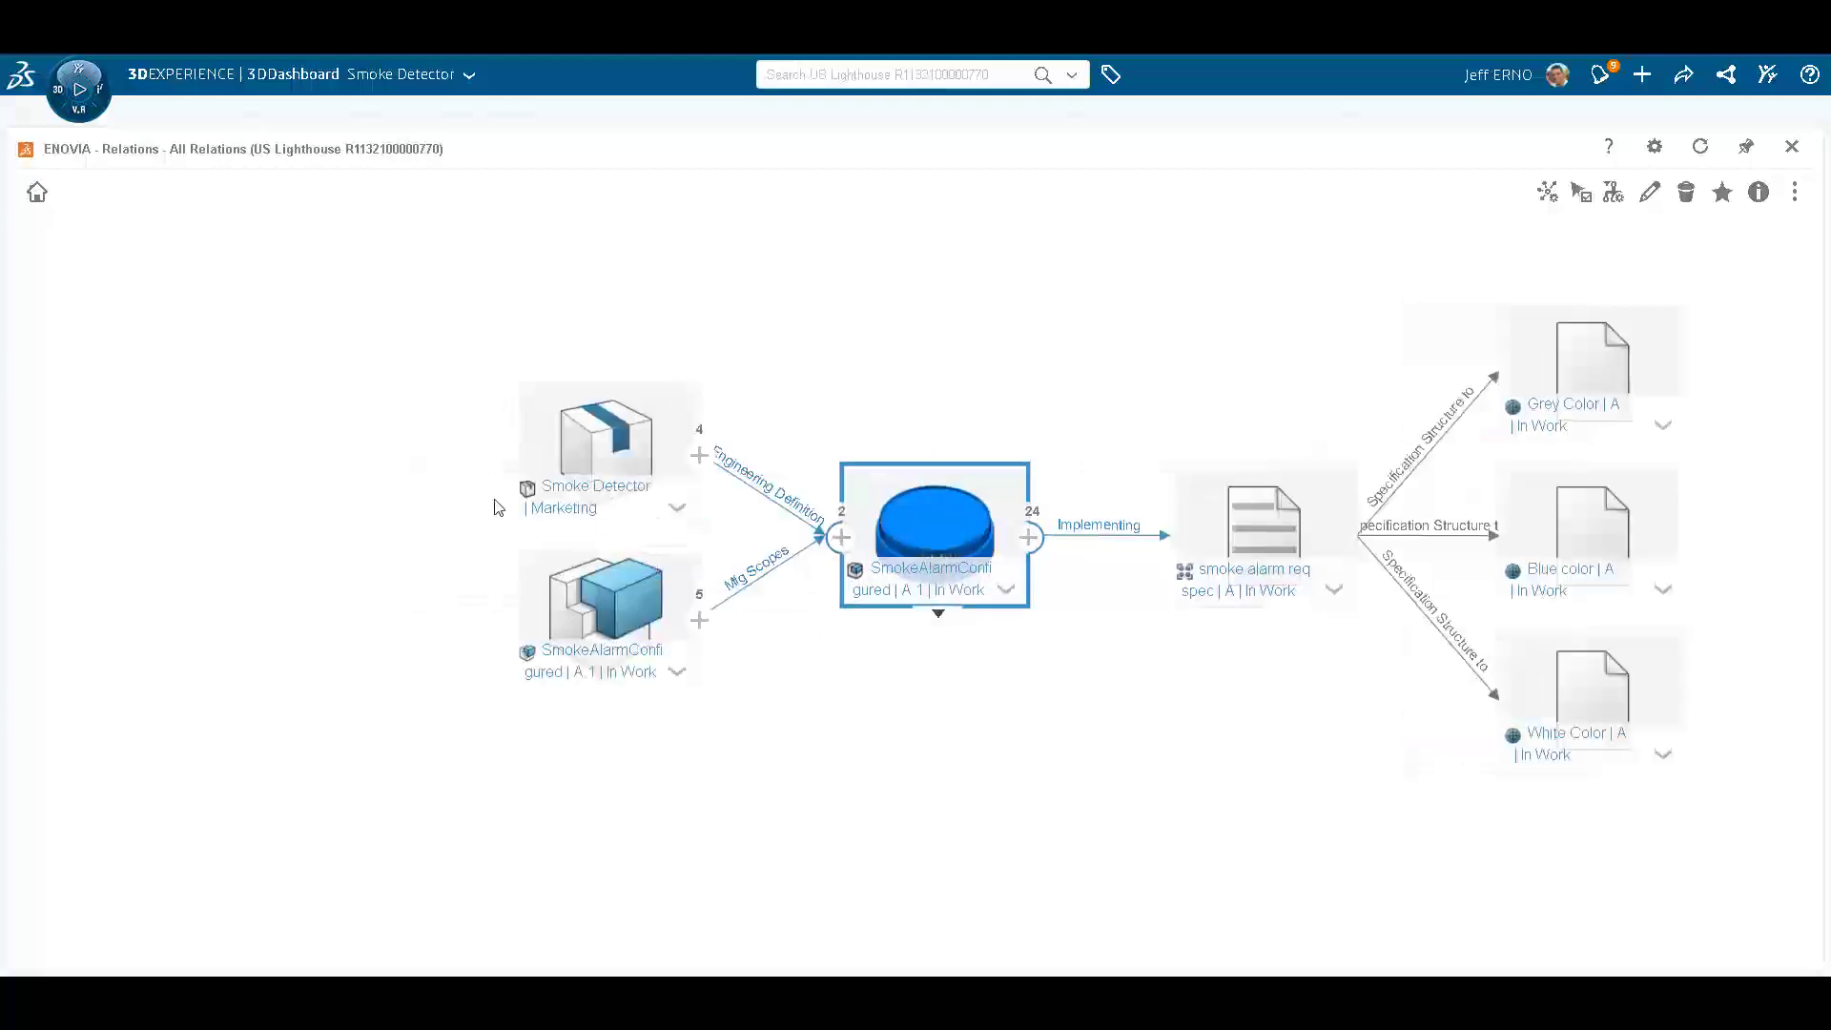
{"action": "mouse_move", "coordinate": [1029, 529]}
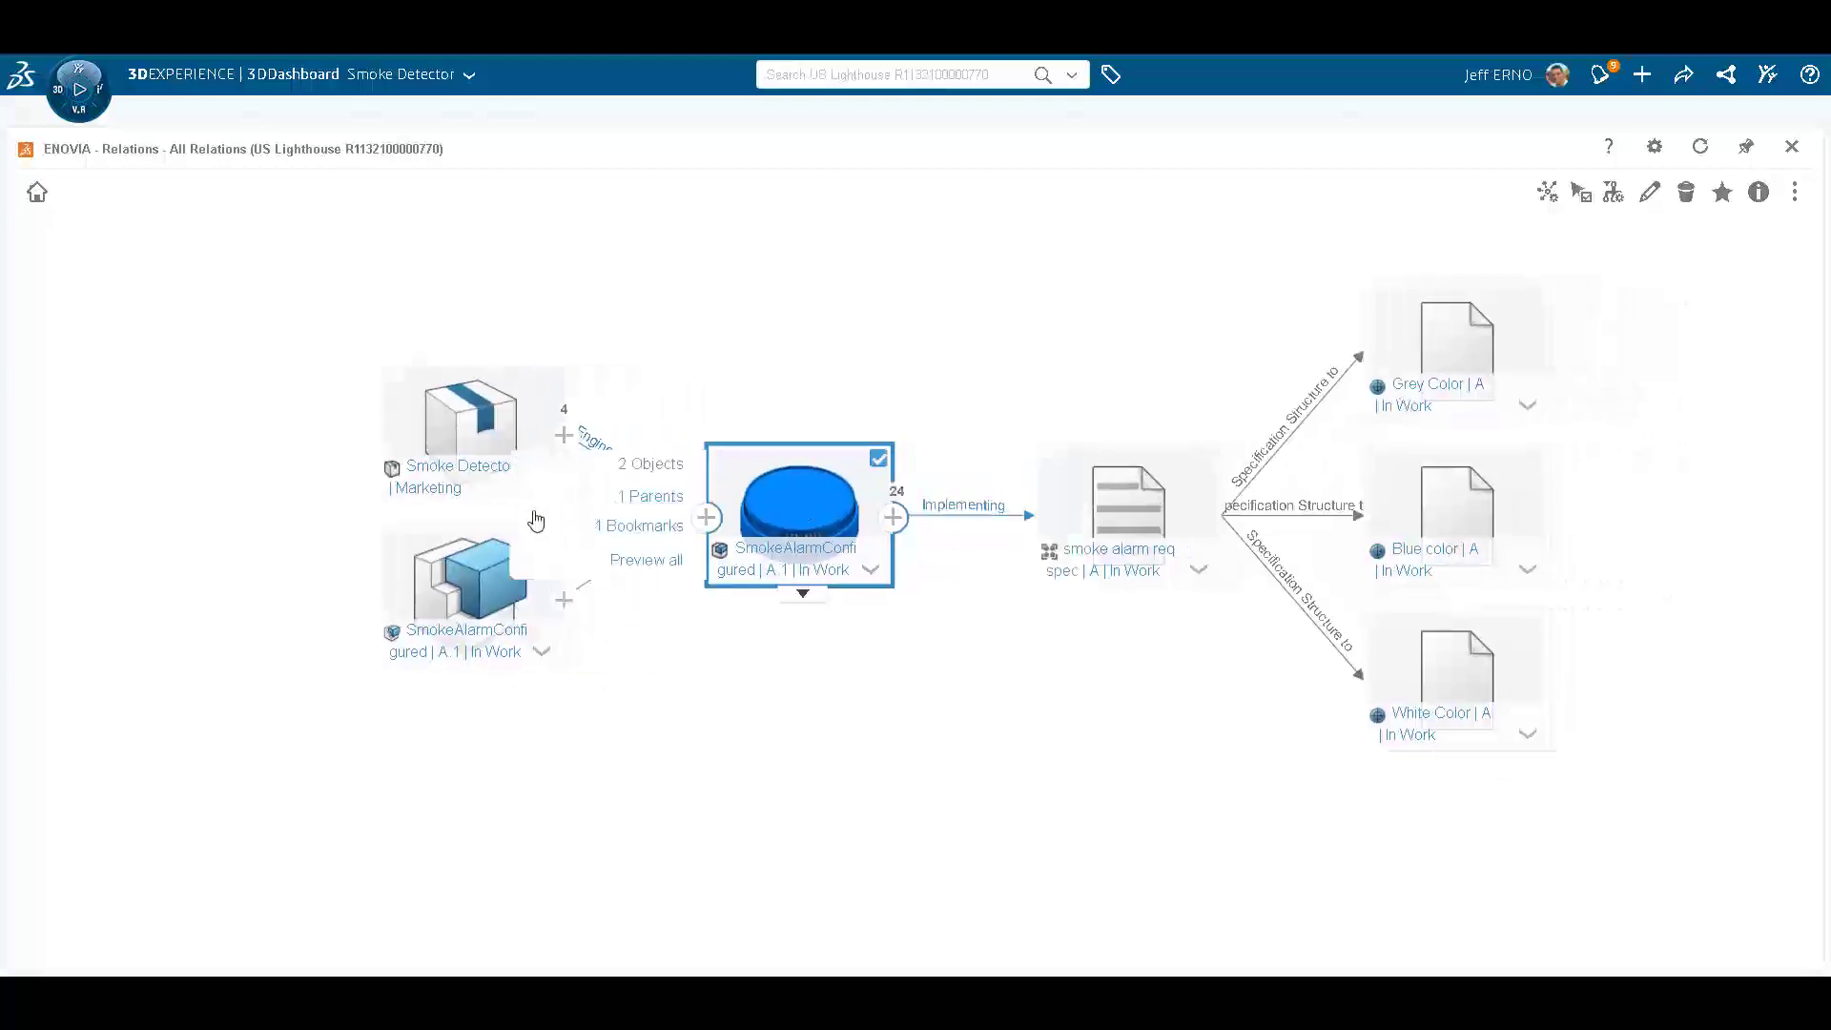